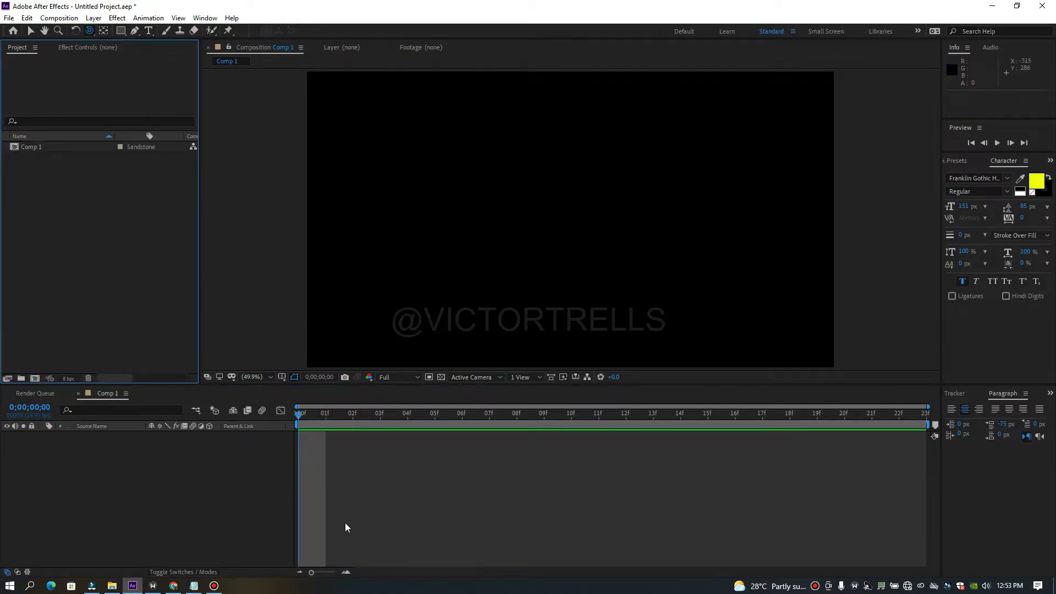
# Step: Create a new solid layer named "element" in Comp 1
pyautogui.rightClick(209, 491)
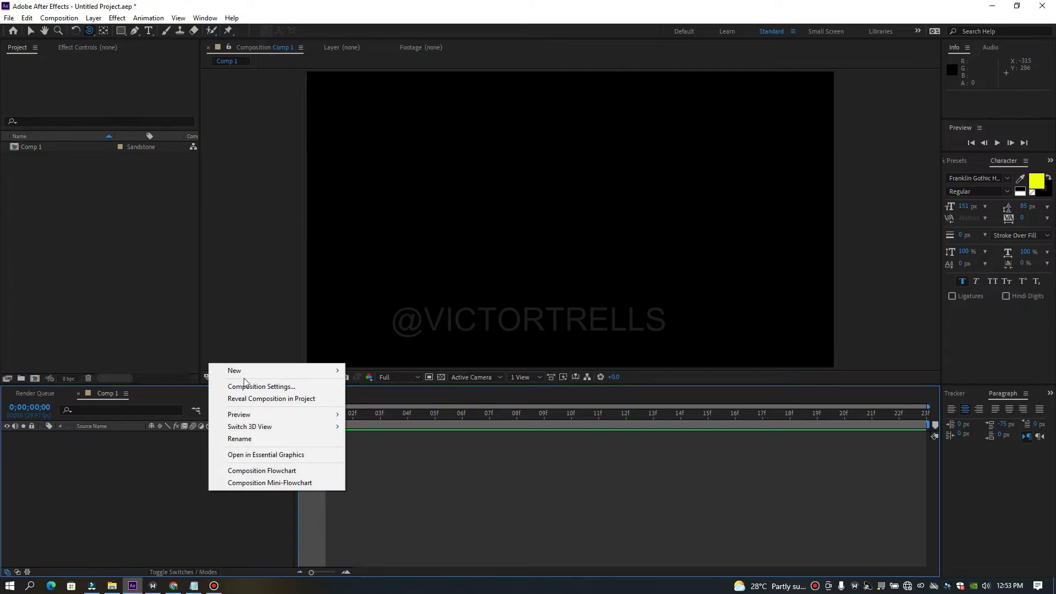
pyautogui.moveTo(247, 374)
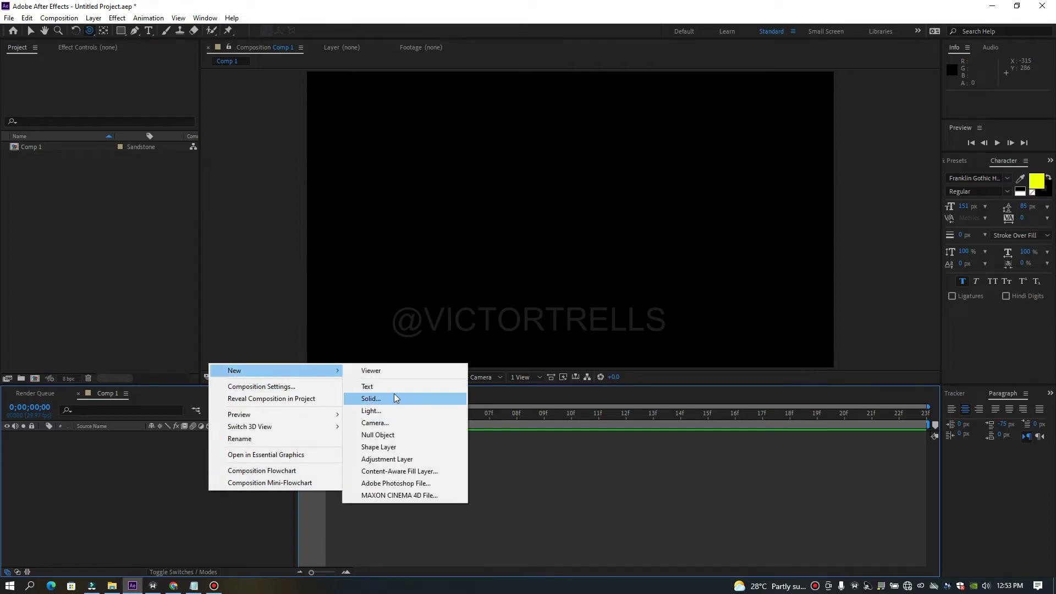
pyautogui.click(394, 396)
pyautogui.write('element')
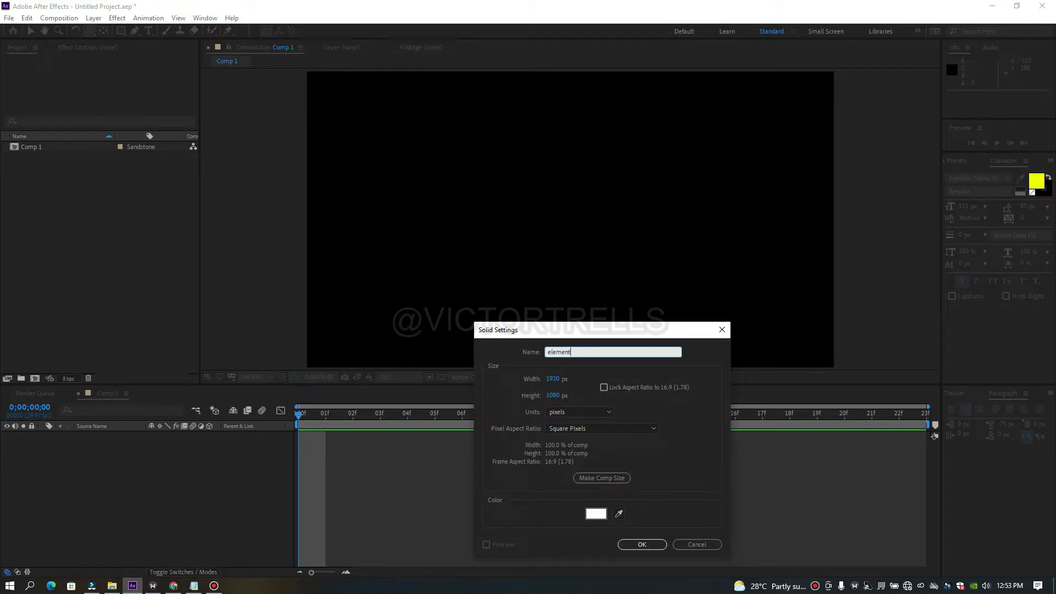
pyautogui.press('Return')
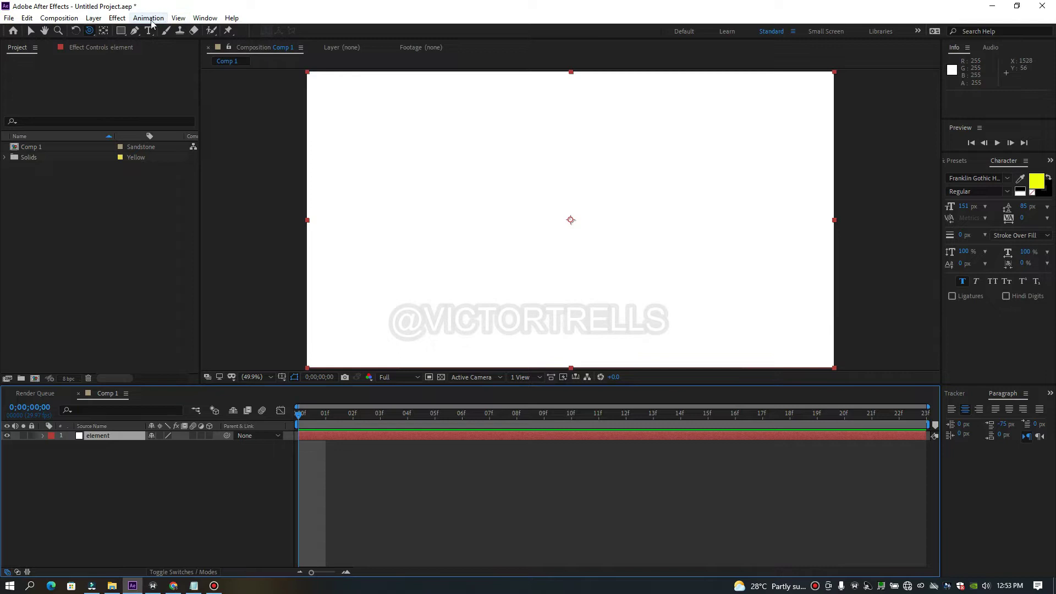
# Step: Apply the Video Copilot Element effect to the element solid
pyautogui.click(117, 18)
pyautogui.moveTo(185, 385)
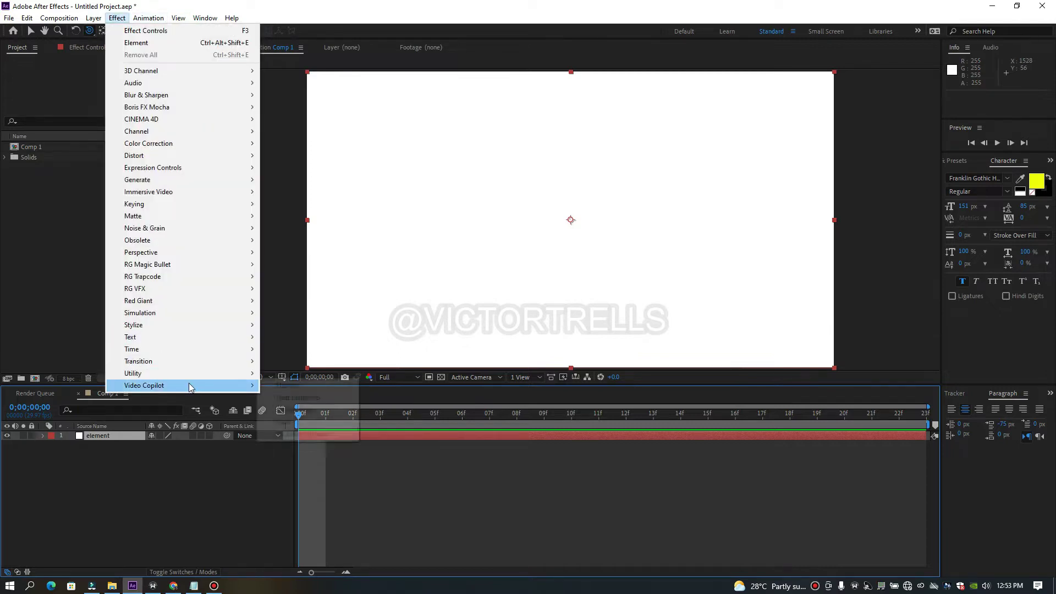
pyautogui.click(298, 387)
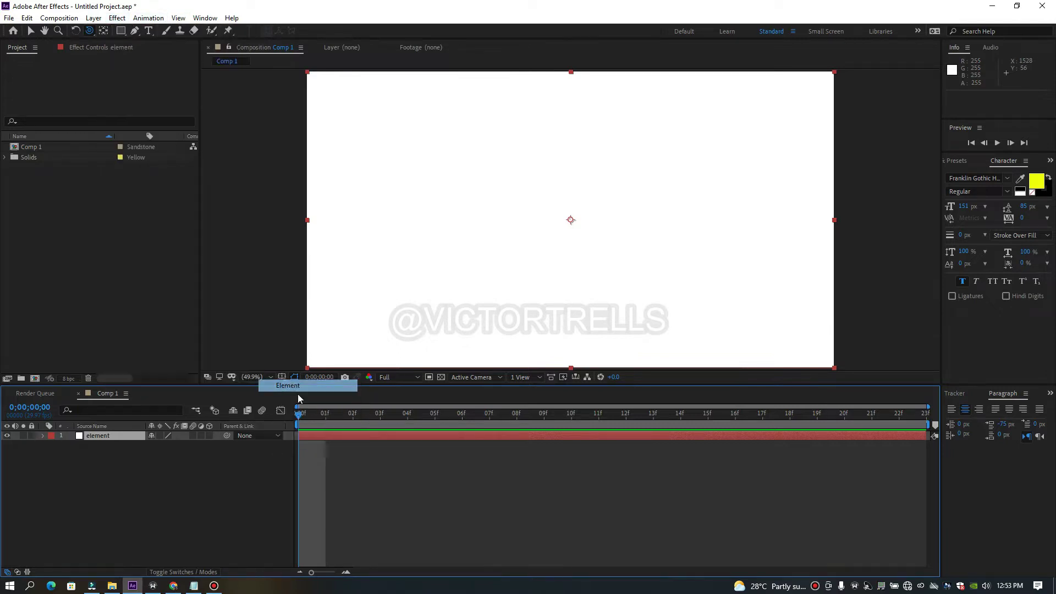
pyautogui.click(957, 160)
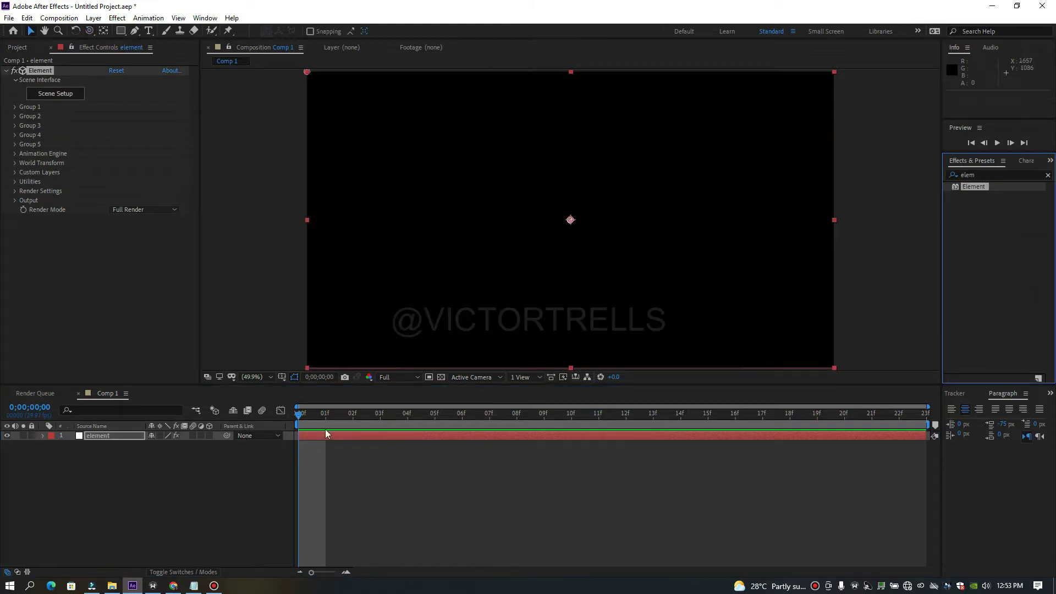
# Step: Add a text layer reading "man" to the composition
pyautogui.rightClick(102, 488)
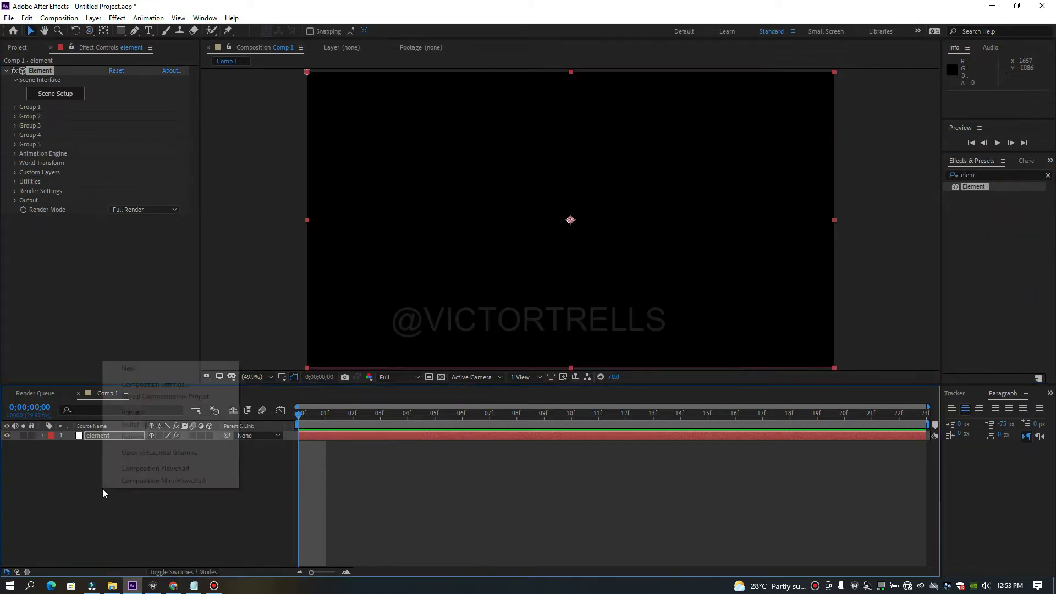
pyautogui.moveTo(139, 376)
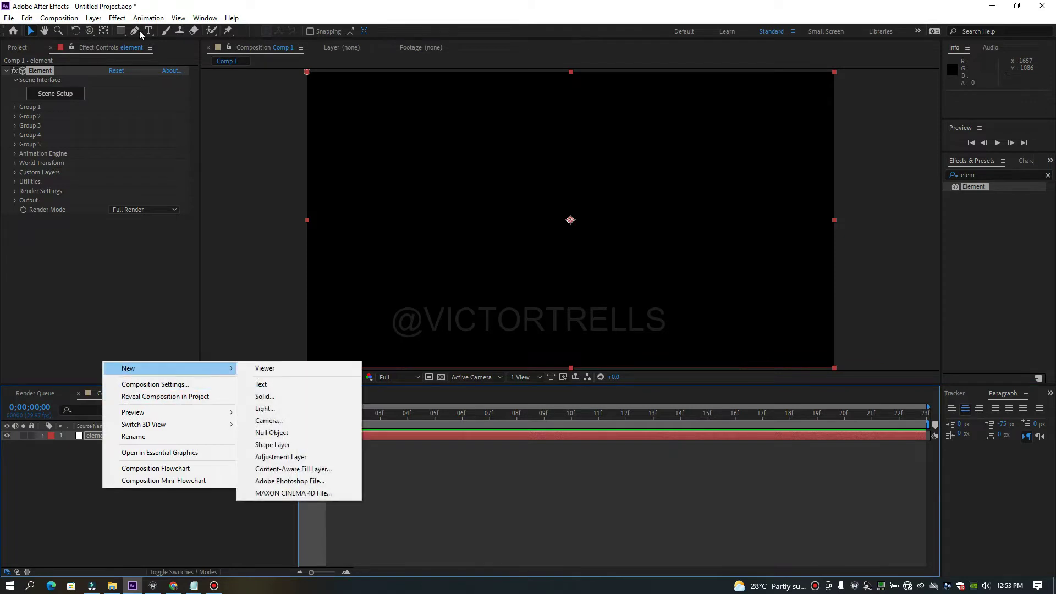
pyautogui.click(259, 368)
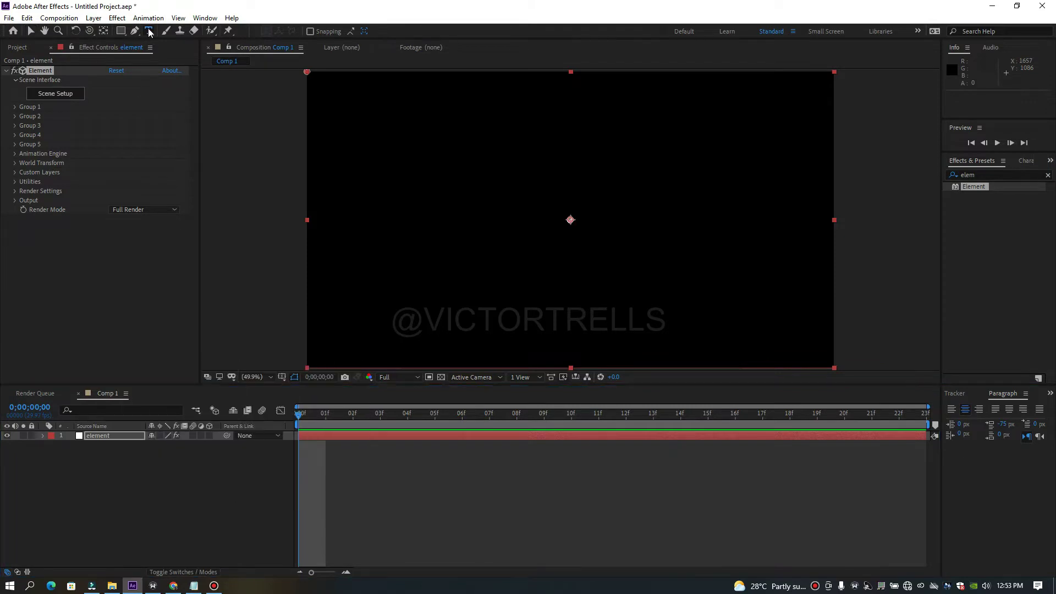
pyautogui.click(492, 201)
pyautogui.write('m')
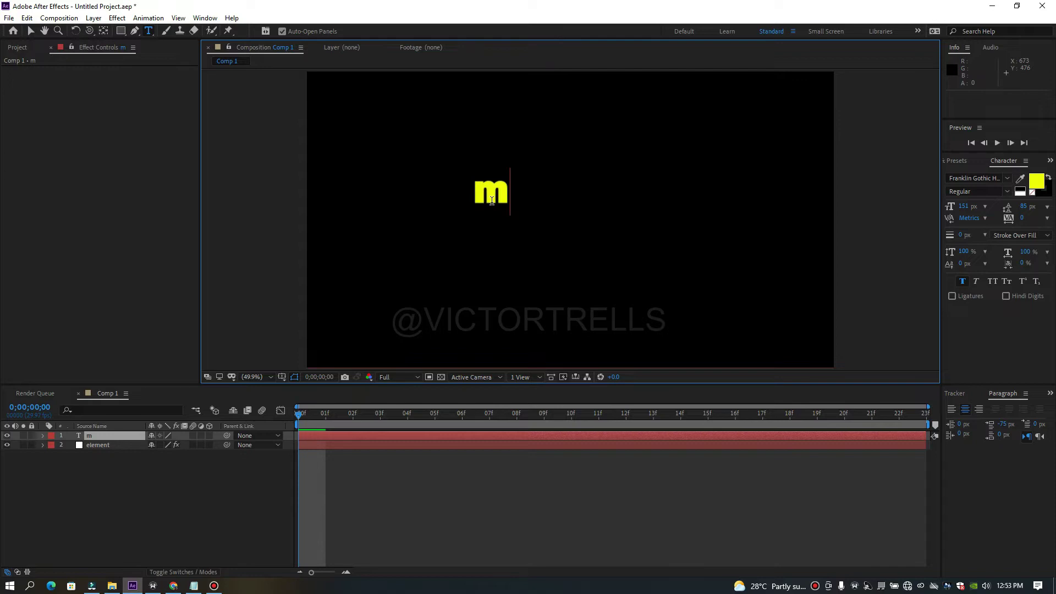
pyautogui.write('an')
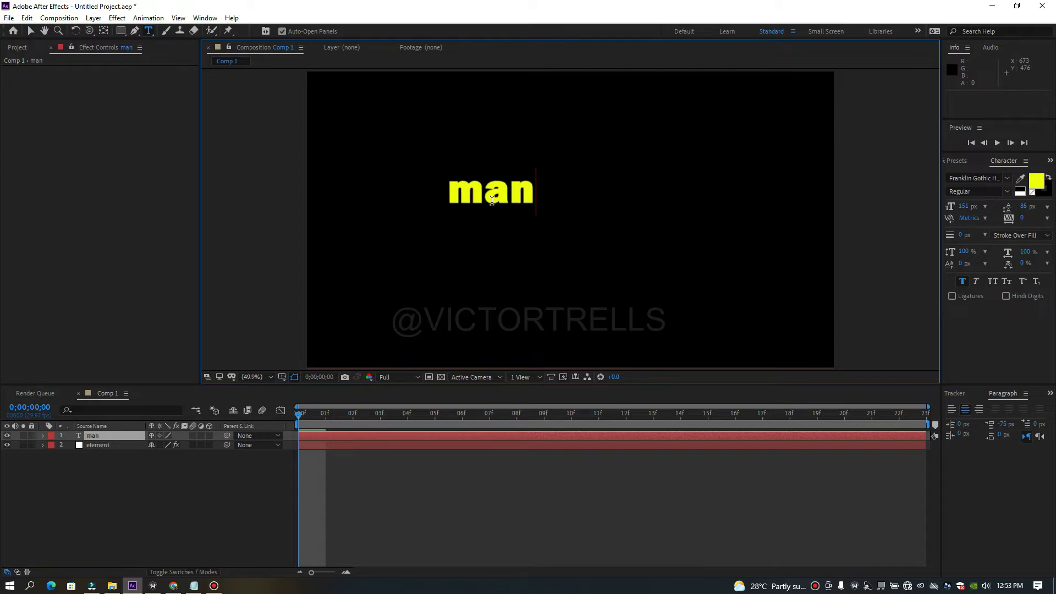
pyautogui.click(391, 498)
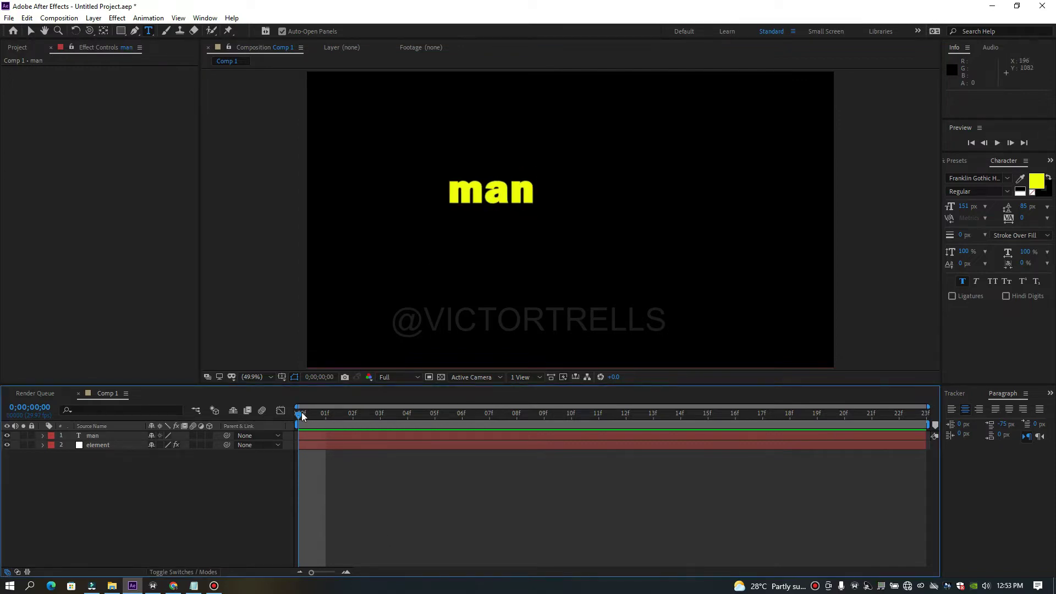
# Step: Move the man text near the middle of the frame and scale it to 114%
pyautogui.click(30, 31)
pyautogui.moveTo(504, 197); pyautogui.dragTo(569, 227)
pyautogui.press('s')
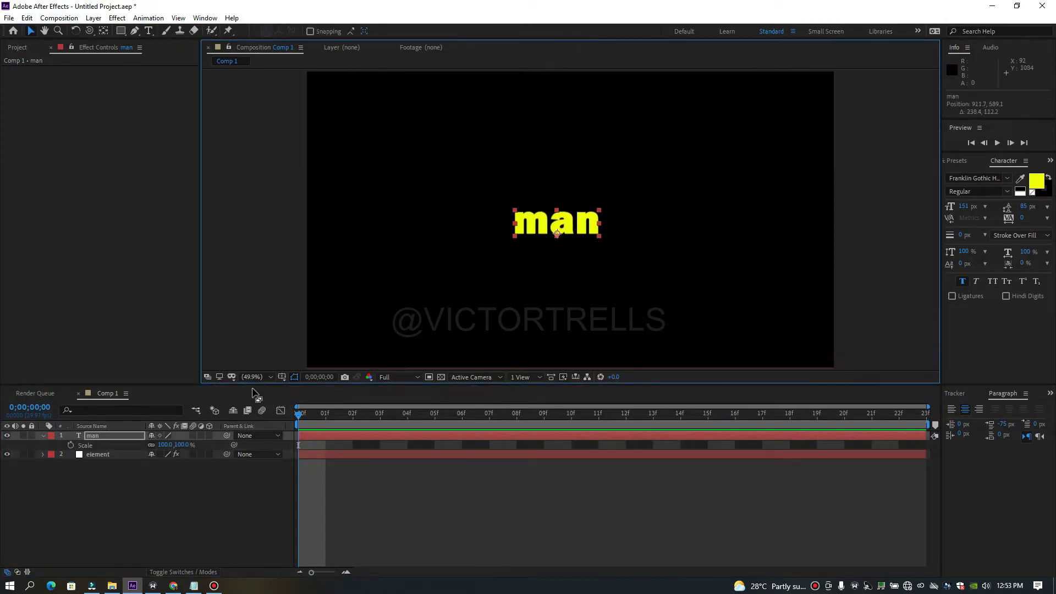
pyautogui.moveTo(160, 444); pyautogui.dragTo(170, 445)
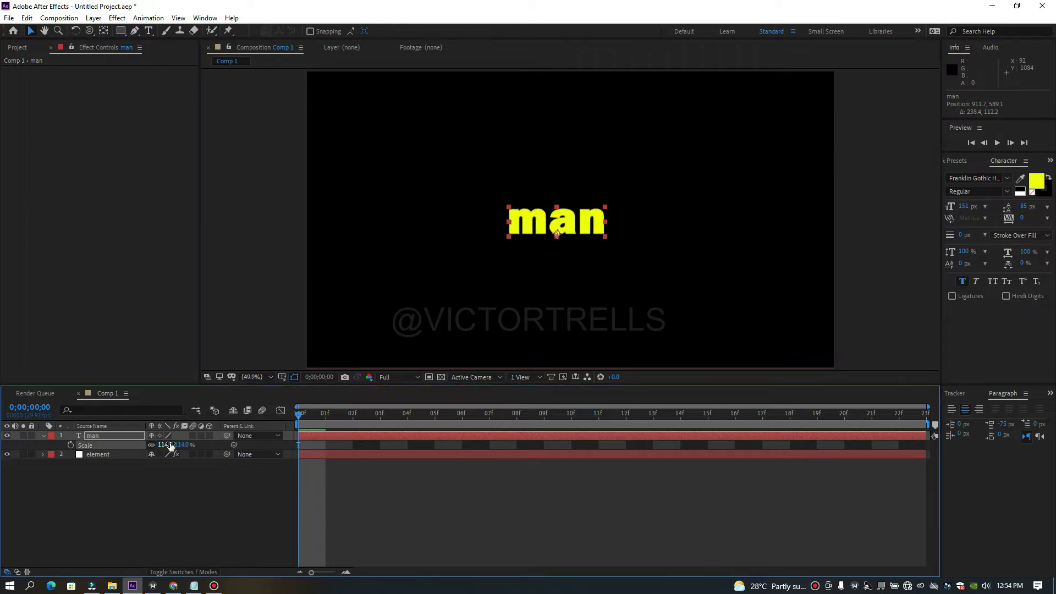
# Step: Assign the man text layer to Path Layer 1 in the Element effect's custom text and masks
pyautogui.click(101, 437)
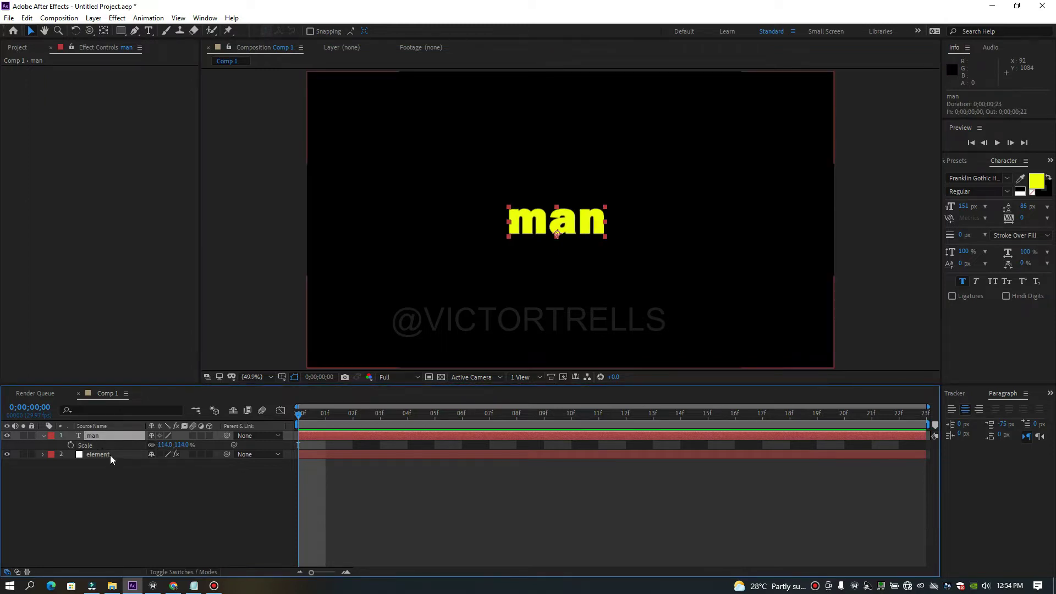
pyautogui.click(110, 454)
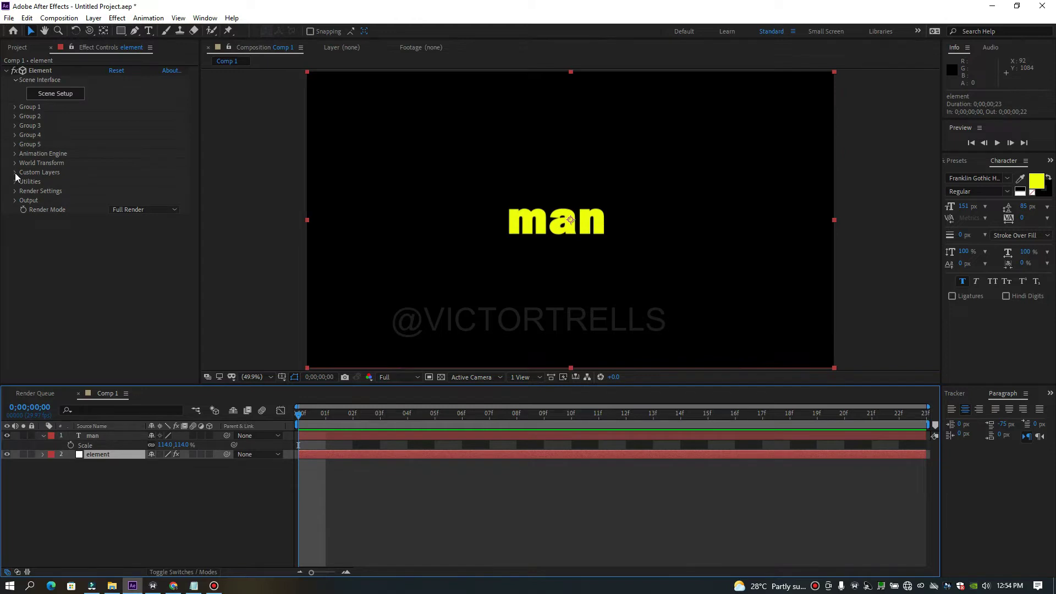
pyautogui.click(15, 172)
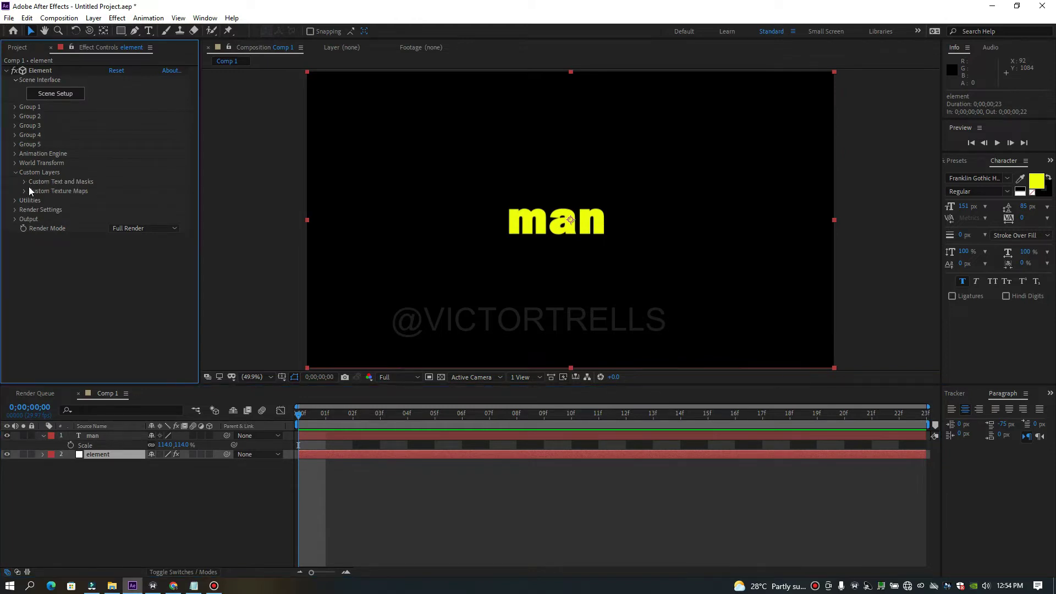
pyautogui.click(24, 181)
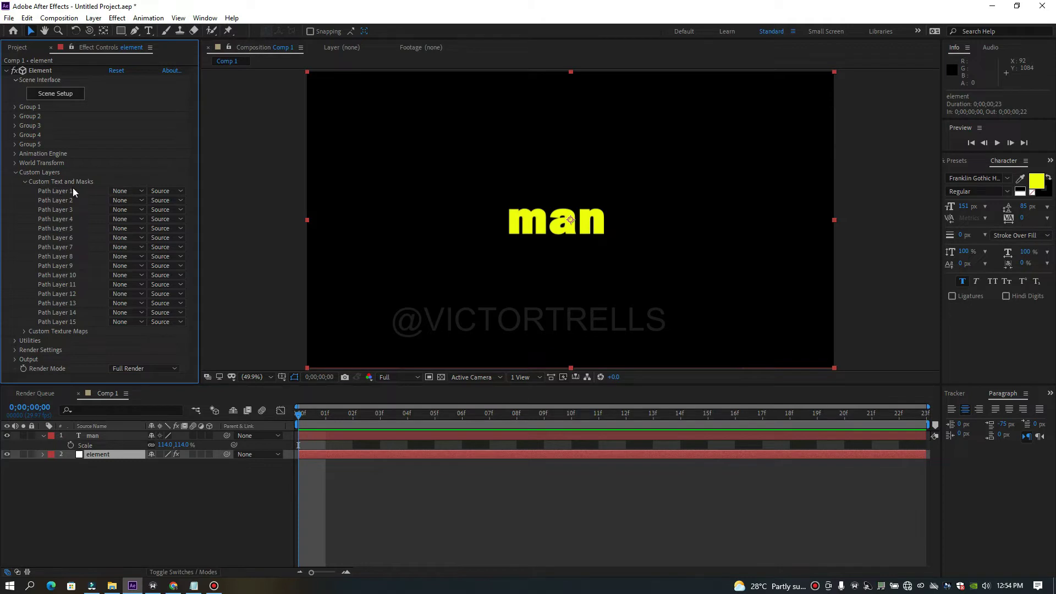
pyautogui.click(121, 191)
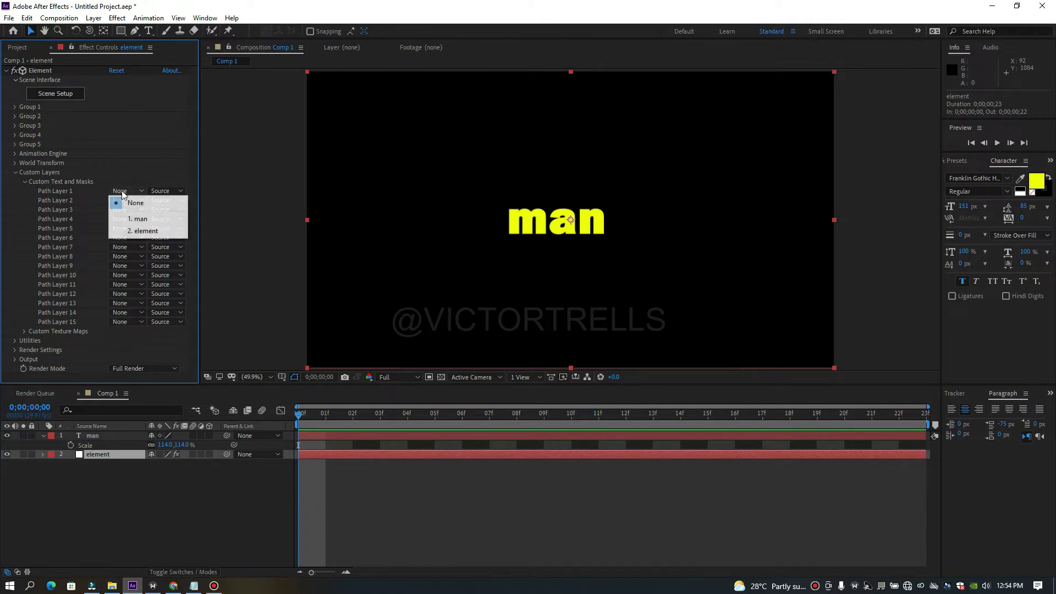
pyautogui.click(150, 219)
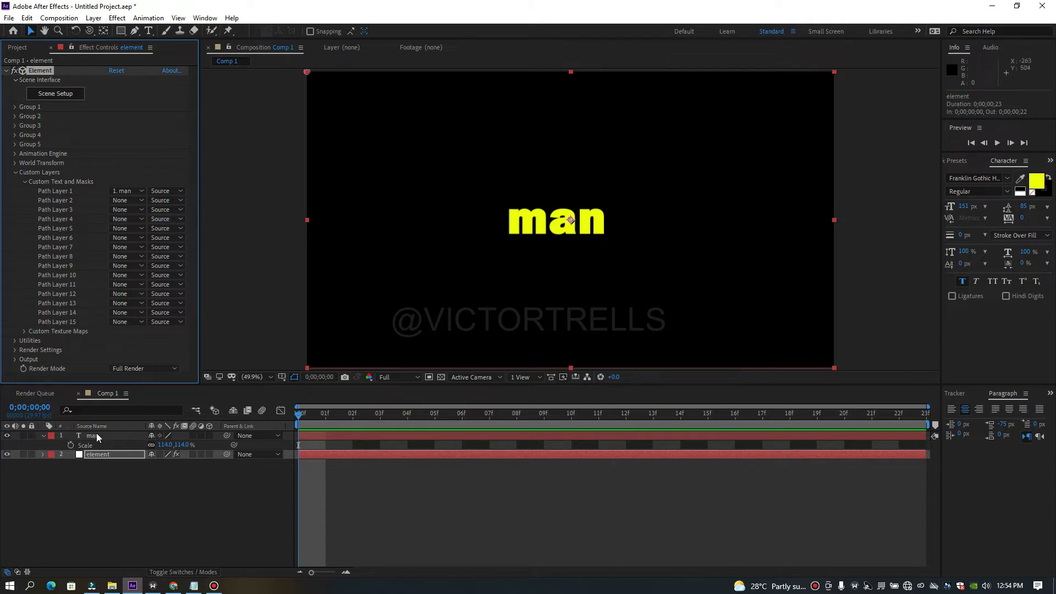
# Step: Open Element's Scene Setup and extrude the custom text path into a 3D model
pyautogui.click(61, 95)
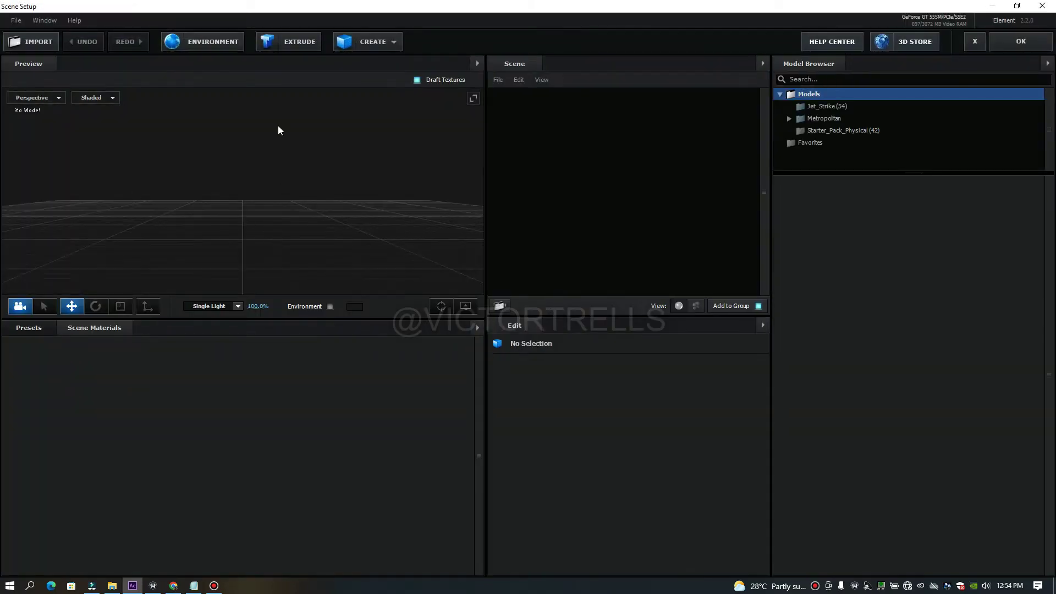
pyautogui.click(298, 42)
pyautogui.moveTo(364, 205); pyautogui.dragTo(370, 238)
pyautogui.moveTo(298, 252); pyautogui.dragTo(275, 235)
# Step: Browse the Physical bevel presets
pyautogui.click(31, 331)
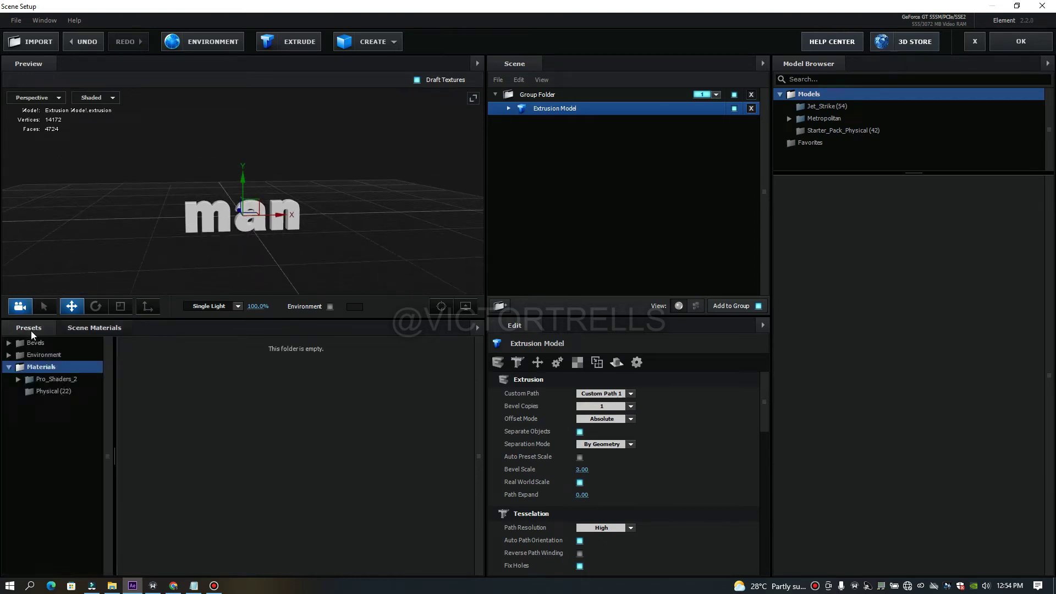
pyautogui.click(44, 342)
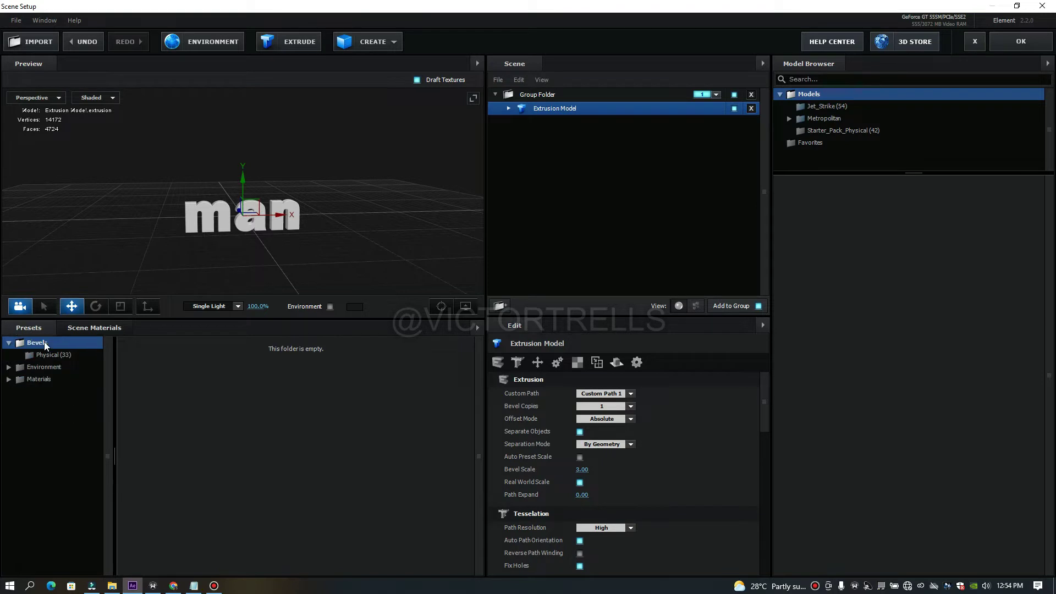
pyautogui.click(49, 357)
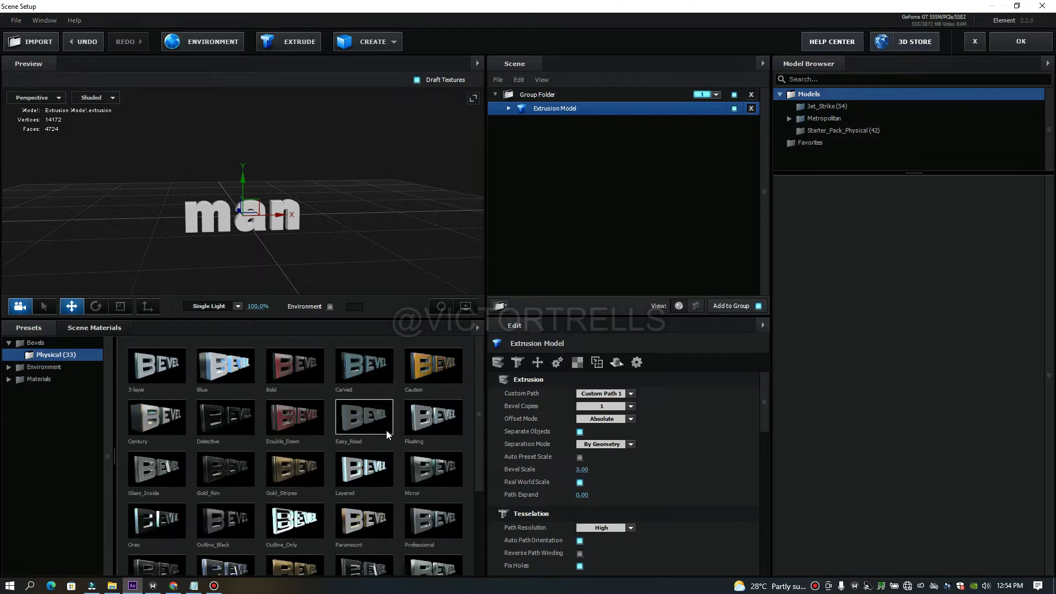
pyautogui.moveTo(481, 361); pyautogui.dragTo(484, 433)
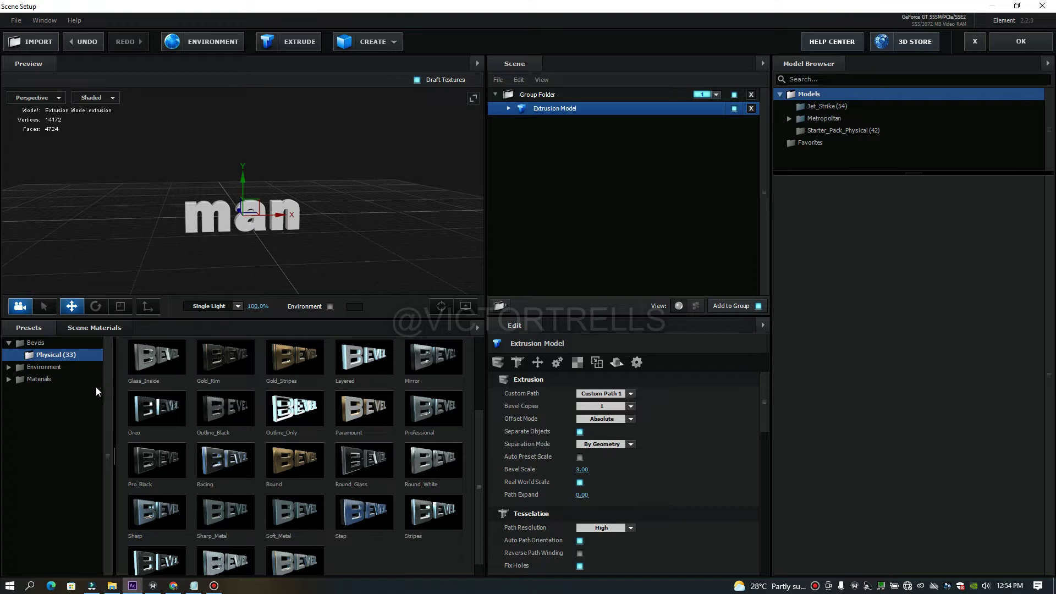
# Step: Expand the Extrusion Model in the scene and select its Bevel 1 material
pyautogui.click(509, 109)
pyautogui.click(508, 109)
pyautogui.click(510, 108)
pyautogui.click(557, 123)
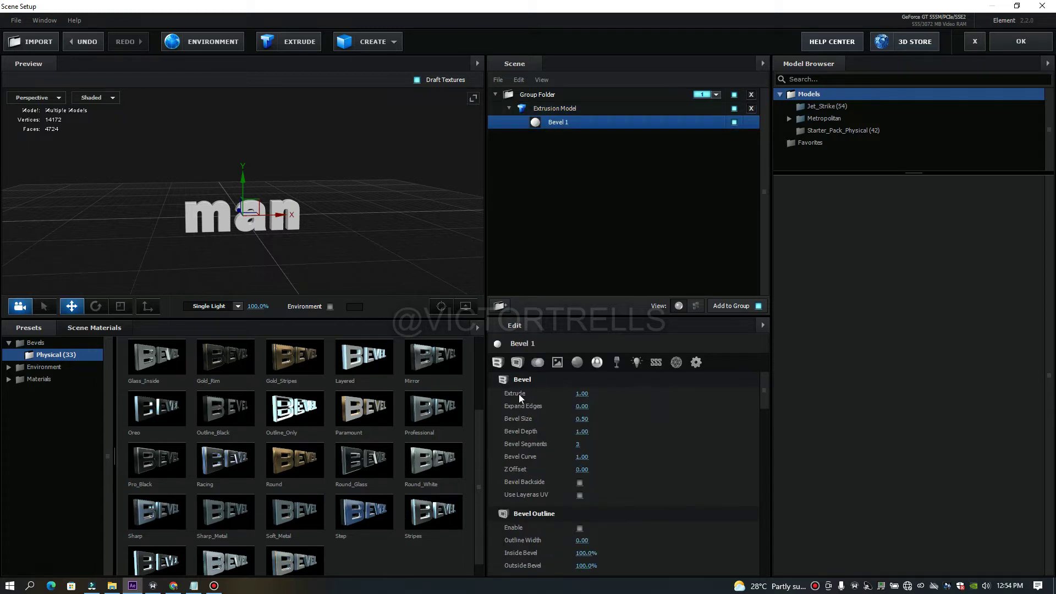
pyautogui.moveTo(765, 392); pyautogui.dragTo(767, 450)
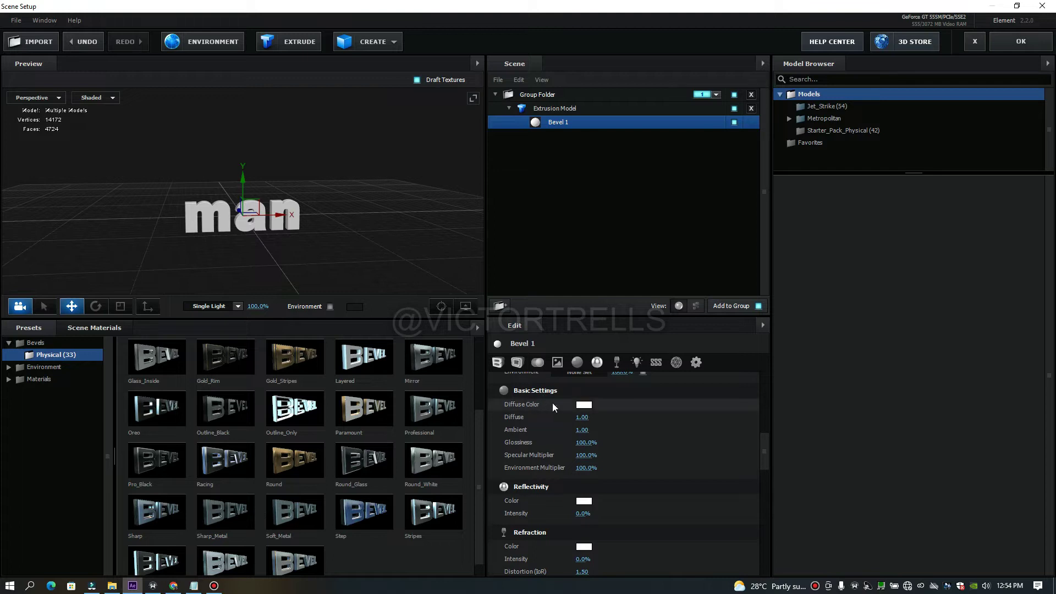
pyautogui.click(584, 405)
pyautogui.click(614, 395)
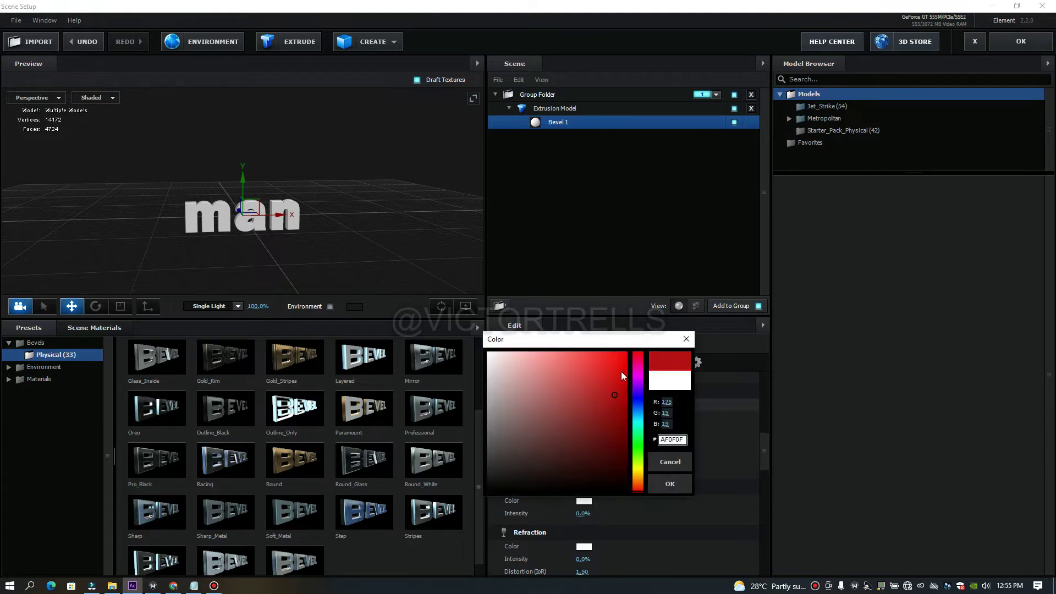
pyautogui.moveTo(621, 373); pyautogui.dragTo(628, 358)
pyautogui.moveTo(595, 414)
pyautogui.mouseDown()
pyautogui.moveTo(492, 458)
pyautogui.moveTo(520, 302)
pyautogui.moveTo(666, 503)
pyautogui.moveTo(650, 450)
pyautogui.moveTo(640, 473)
pyautogui.mouseUp()
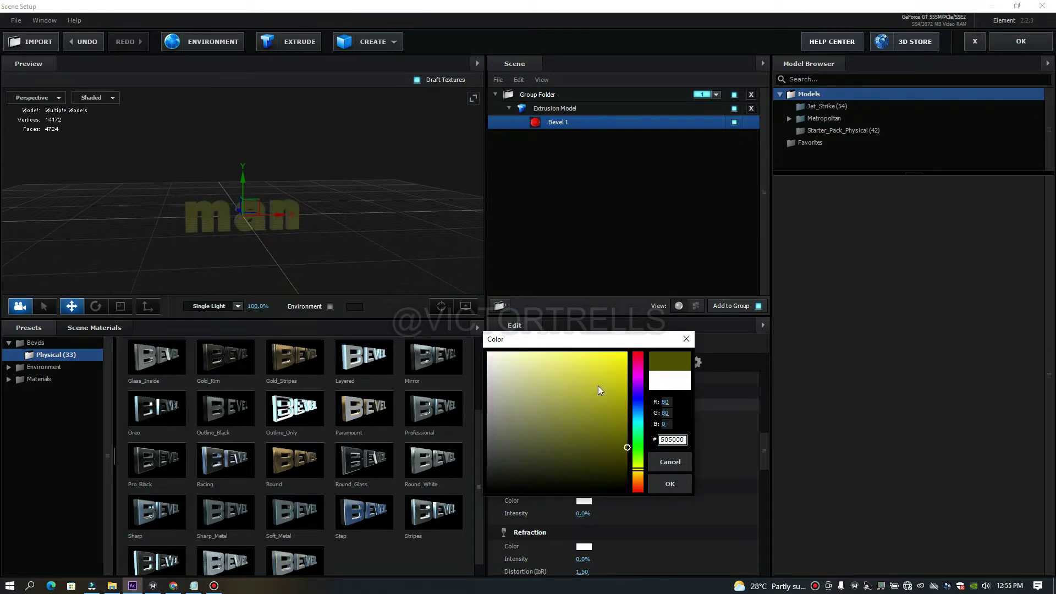
pyautogui.click(687, 339)
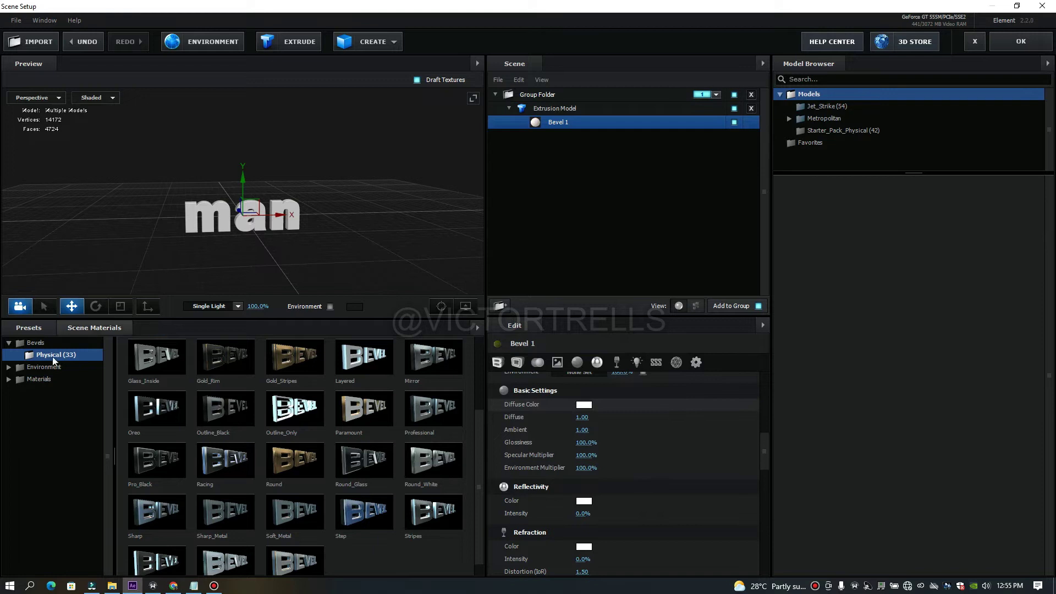
# Step: Apply the Gold material from the Physical materials to Bevel 1 and inspect the extruded text from another angle
pyautogui.click(57, 381)
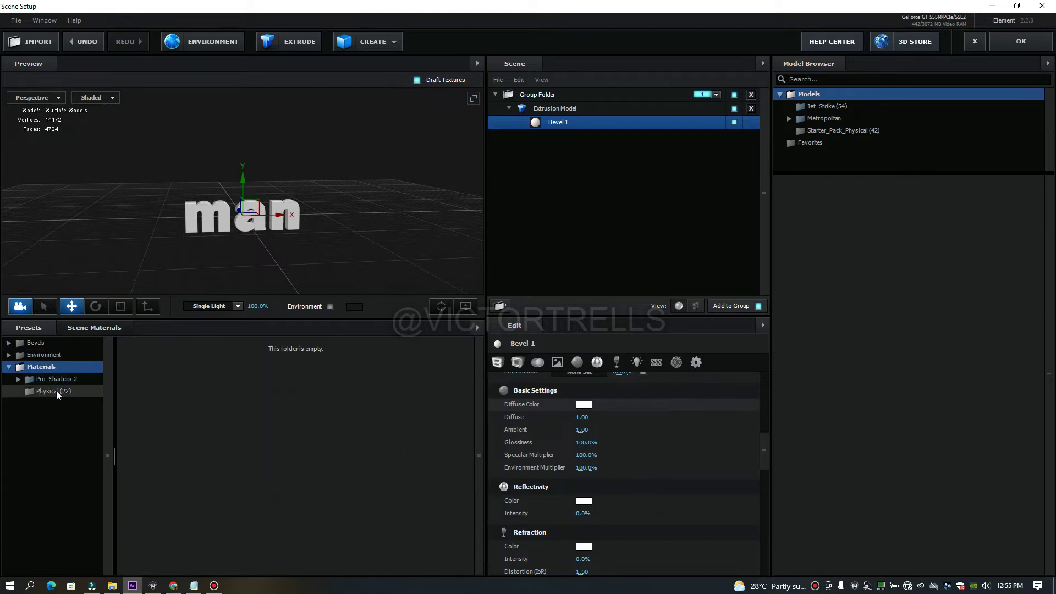
pyautogui.click(47, 392)
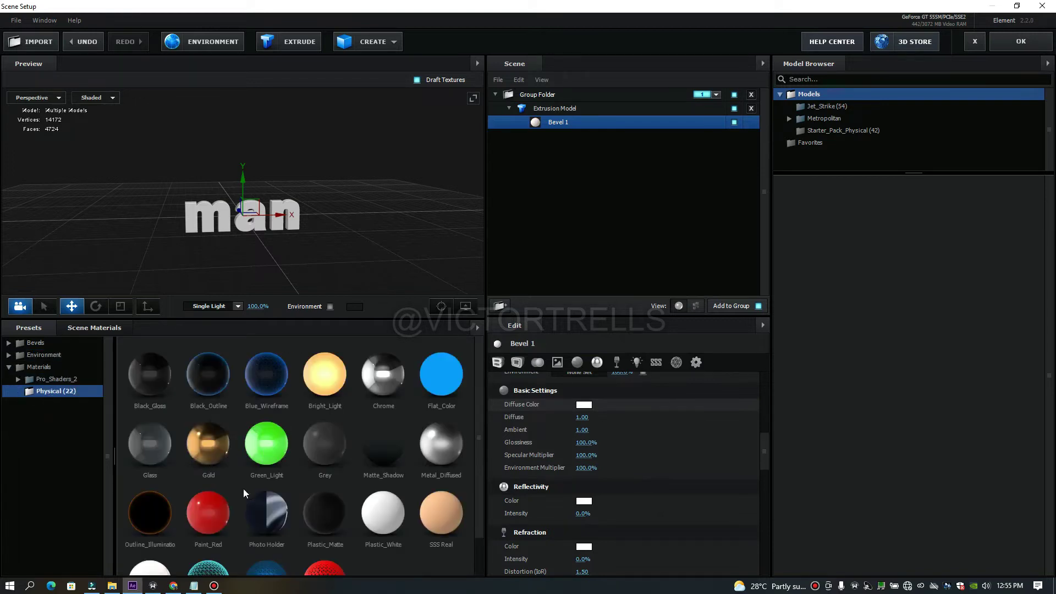
pyautogui.click(207, 446)
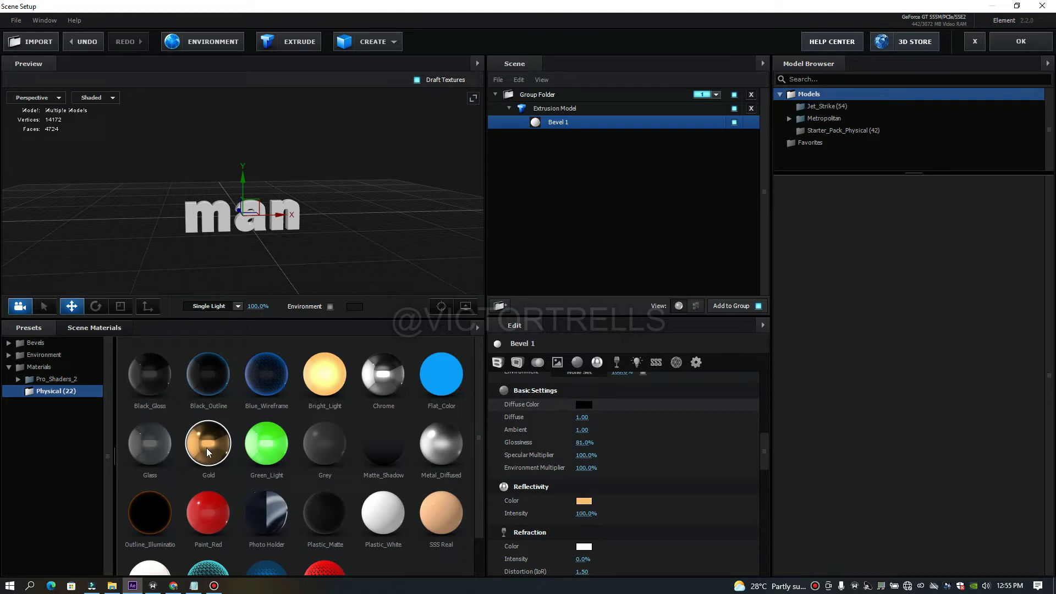
pyautogui.moveTo(371, 233); pyautogui.dragTo(336, 237)
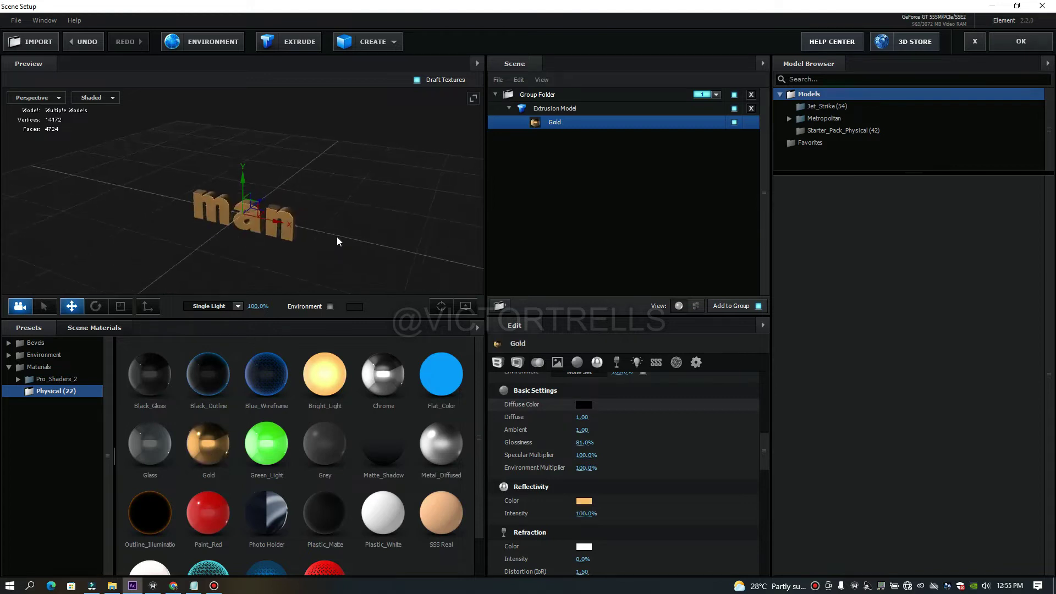
# Step: Try the Bright_Light, Paint_Red and Metal_Diffused materials on the extruded text
pyautogui.click(330, 389)
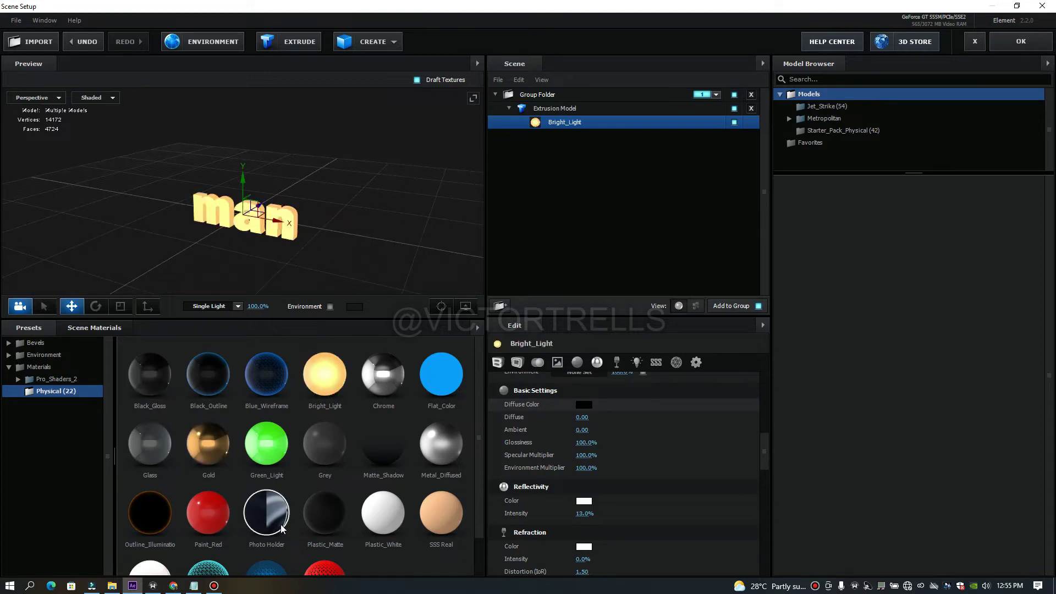
pyautogui.click(206, 519)
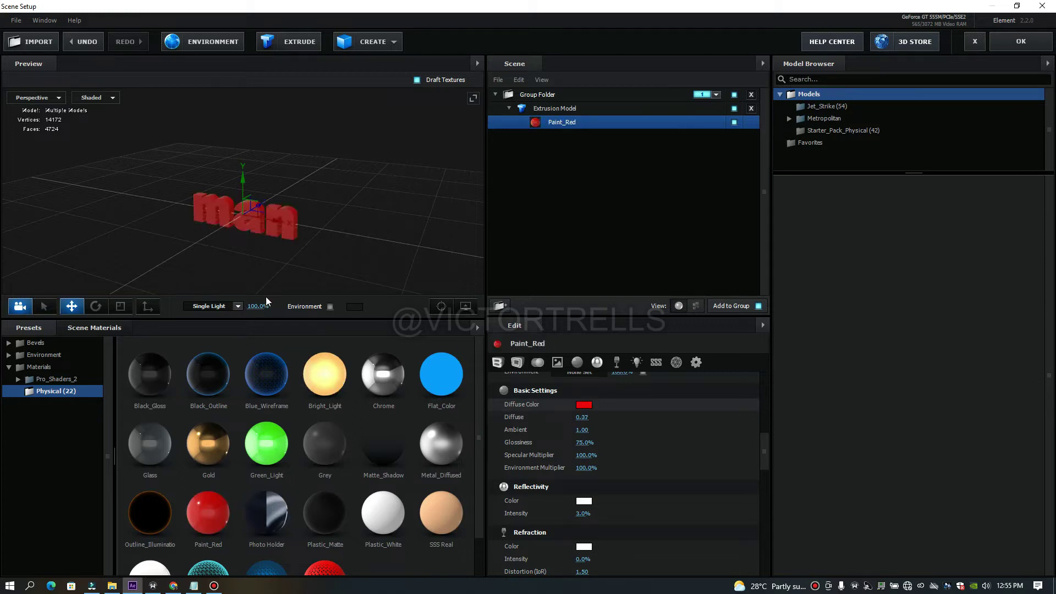
pyautogui.click(433, 460)
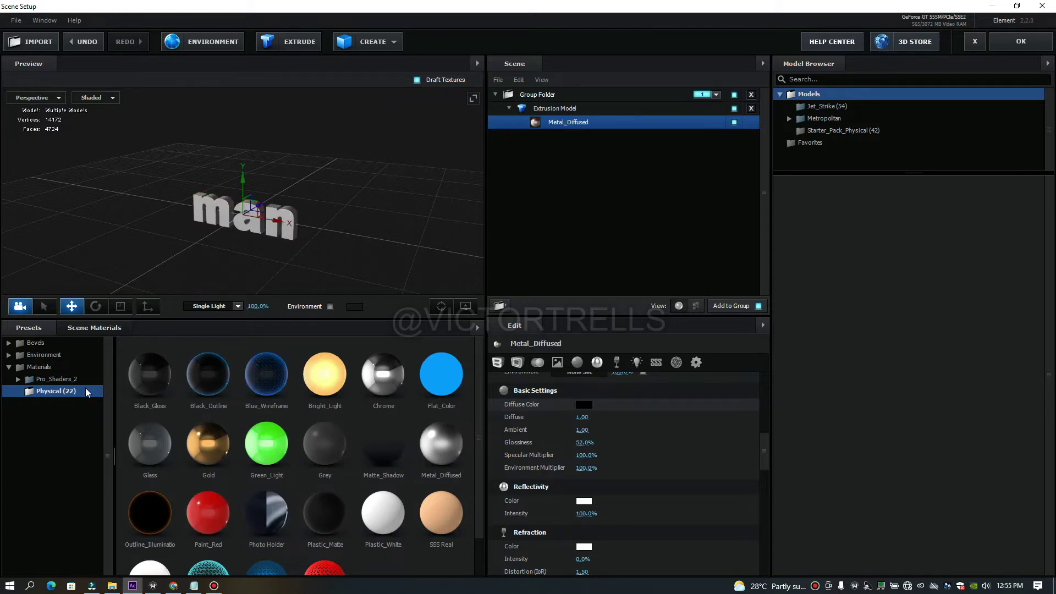
# Step: Open the Physical bevel presets, look through them, and select the Extrusion Model as the target
pyautogui.click(39, 342)
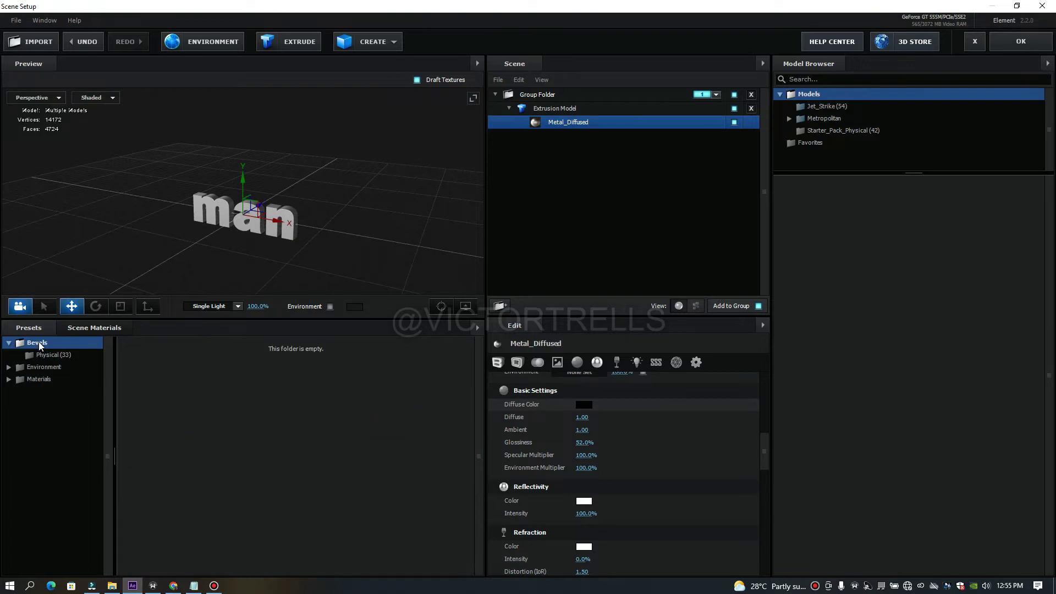
pyautogui.click(64, 355)
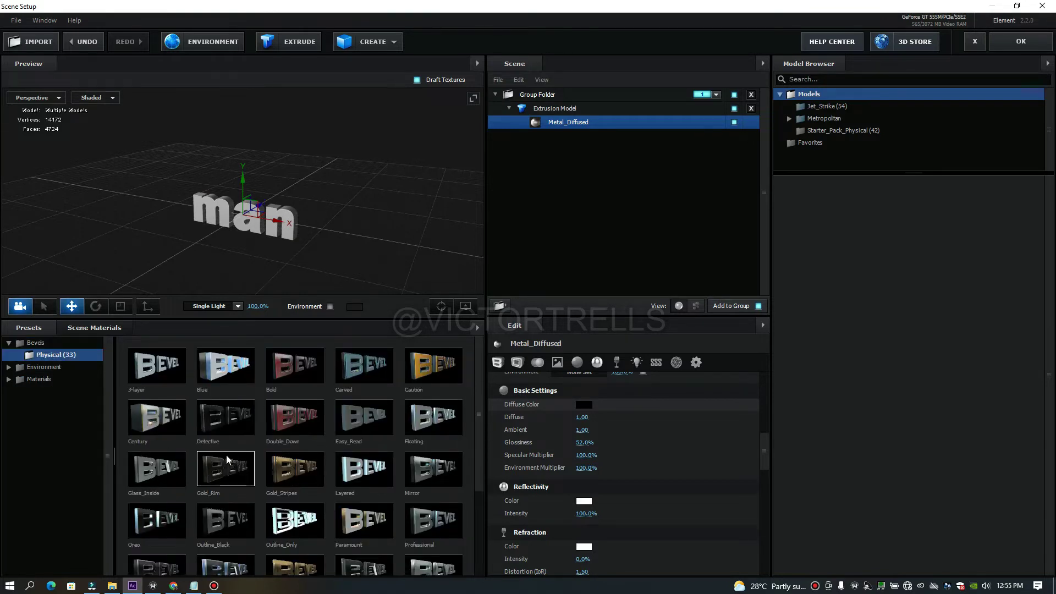
pyautogui.moveTo(476, 414); pyautogui.dragTo(484, 459)
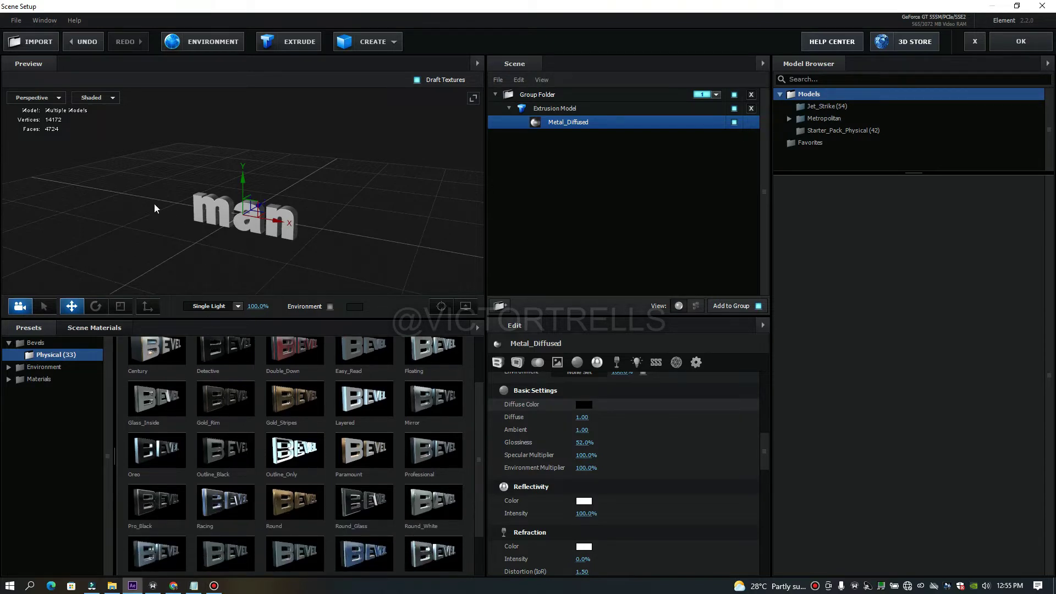
pyautogui.moveTo(173, 224); pyautogui.dragTo(437, 167)
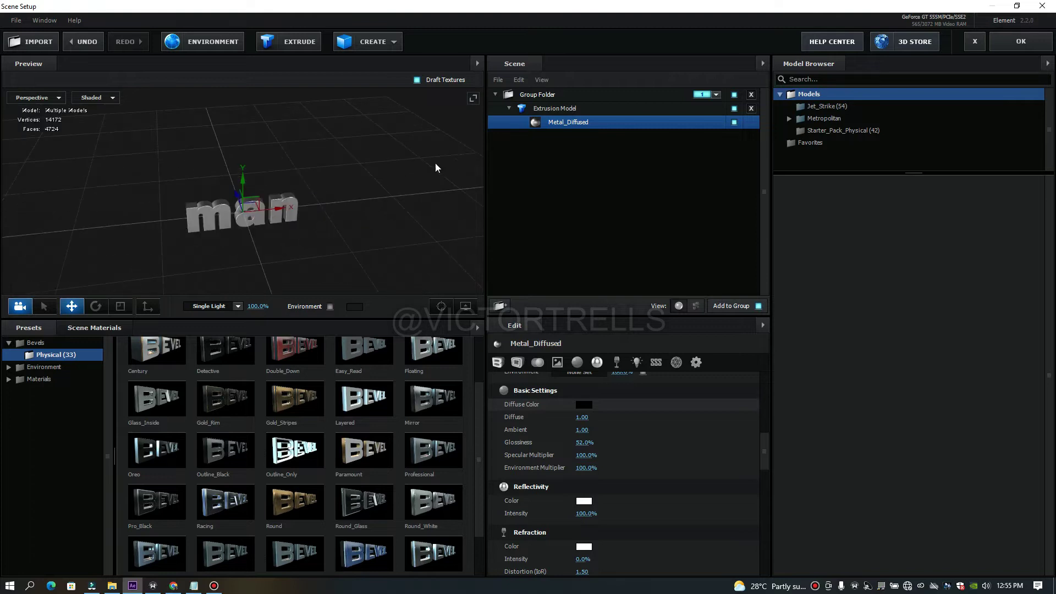
pyautogui.click(549, 108)
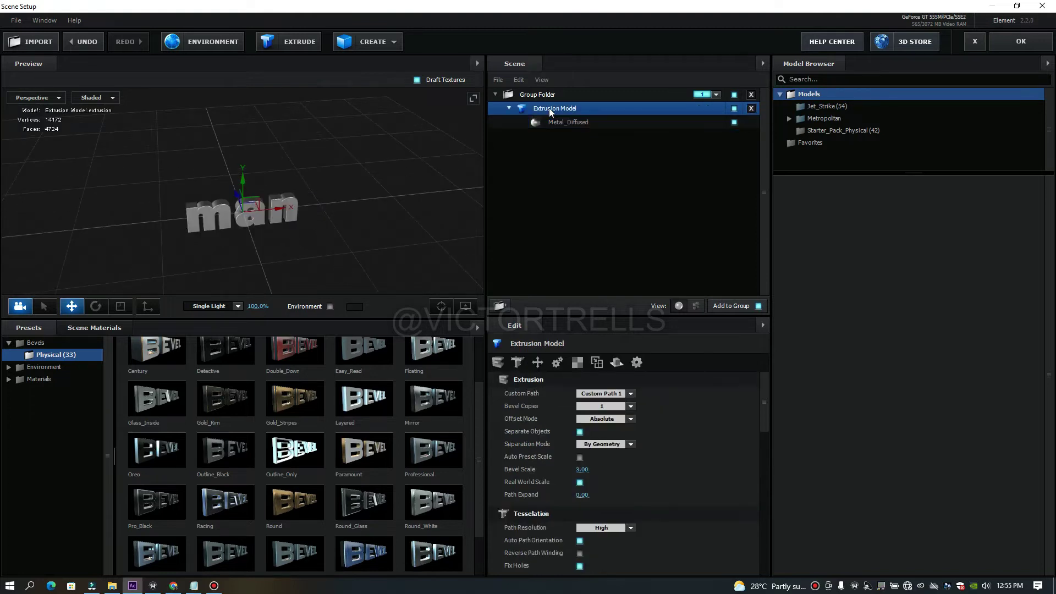
# Step: Try the Gold_Rim bevel preset on the Extrusion Model and inspect the text from other angles
pyautogui.click(216, 402)
pyautogui.moveTo(219, 270); pyautogui.dragTo(217, 243)
pyautogui.scroll(-2, 217, 243)
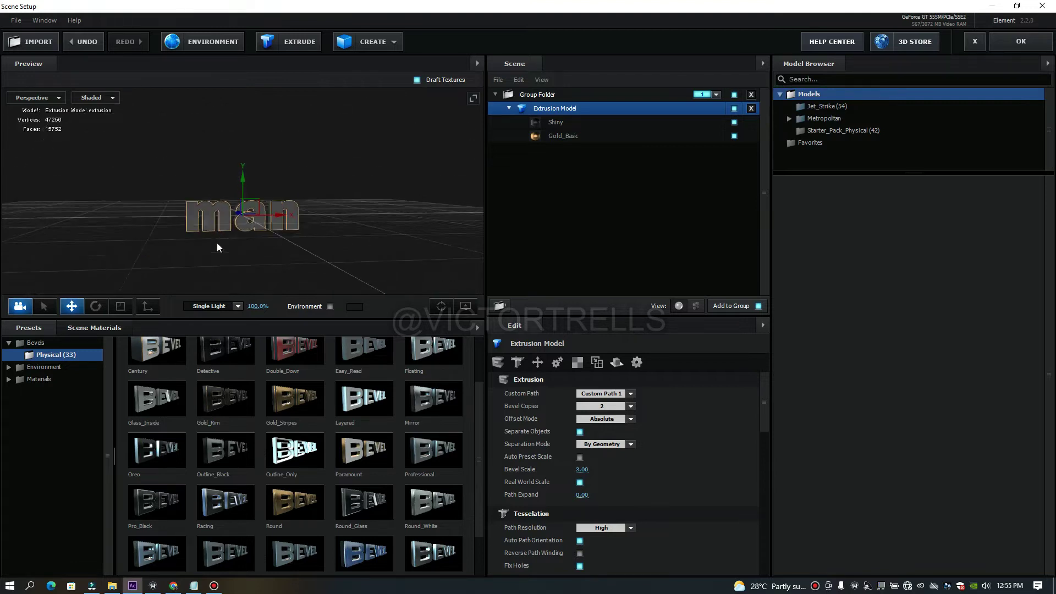
pyautogui.scroll(1, 171, 234)
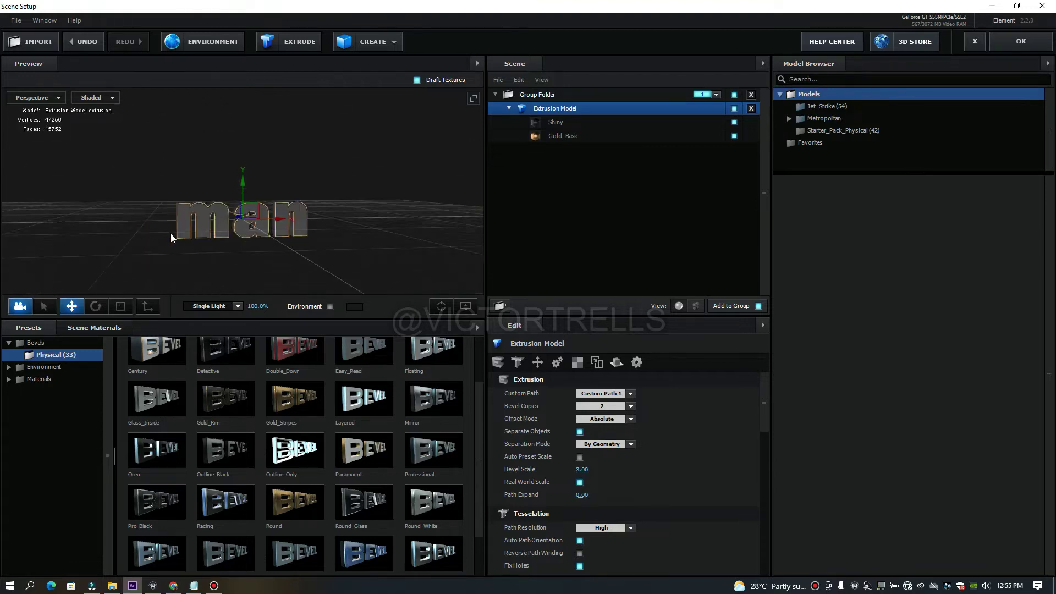
pyautogui.moveTo(169, 233); pyautogui.dragTo(287, 371)
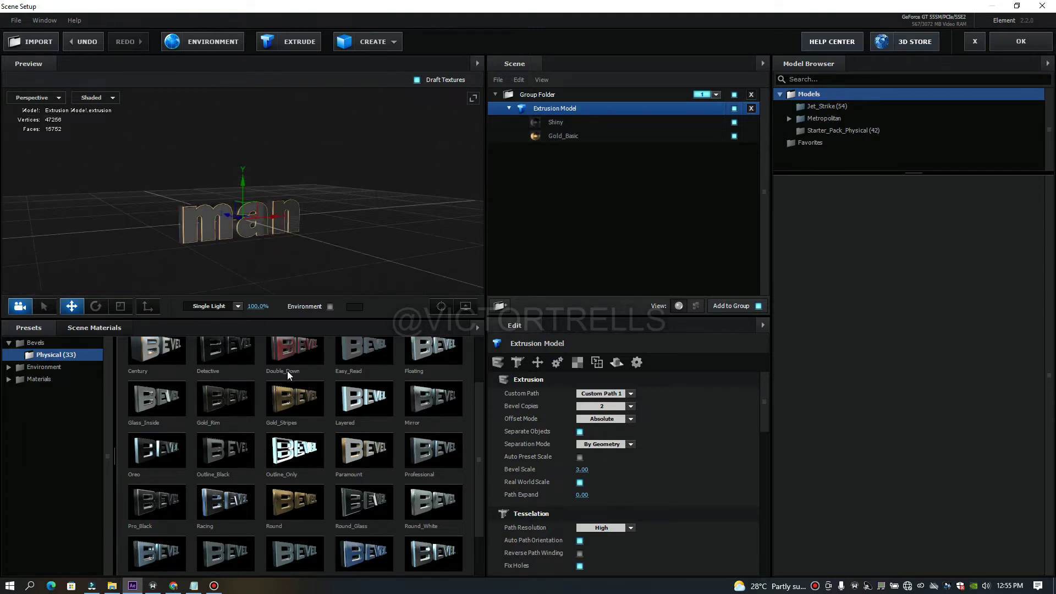
# Step: Compare bevel presets such as Gold_Stripes and Outline_Only on the Extrusion Model, settling on Pro_Black
pyautogui.click(296, 412)
pyautogui.click(237, 404)
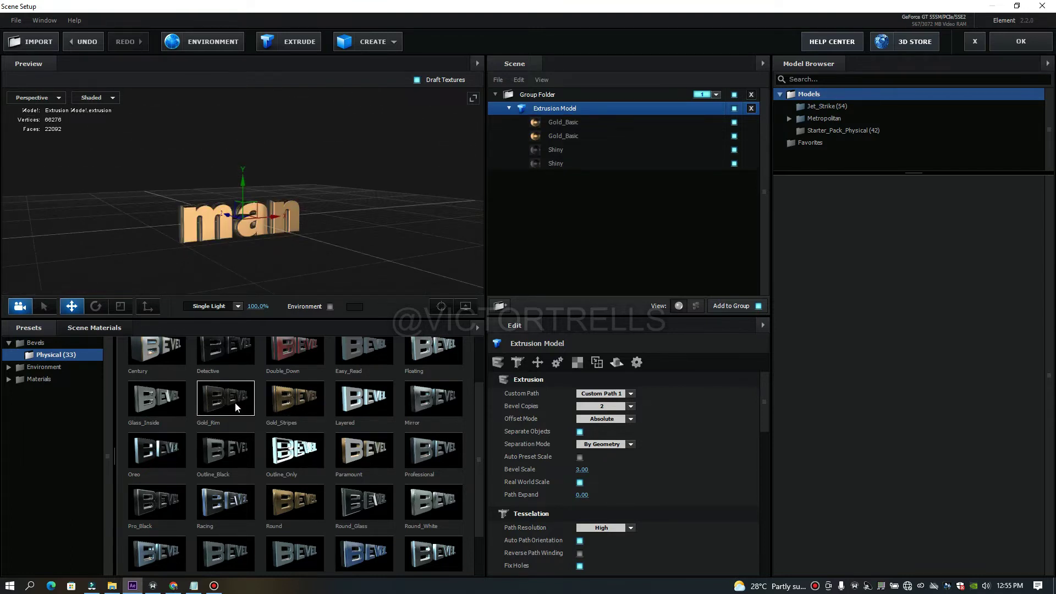
pyautogui.click(297, 454)
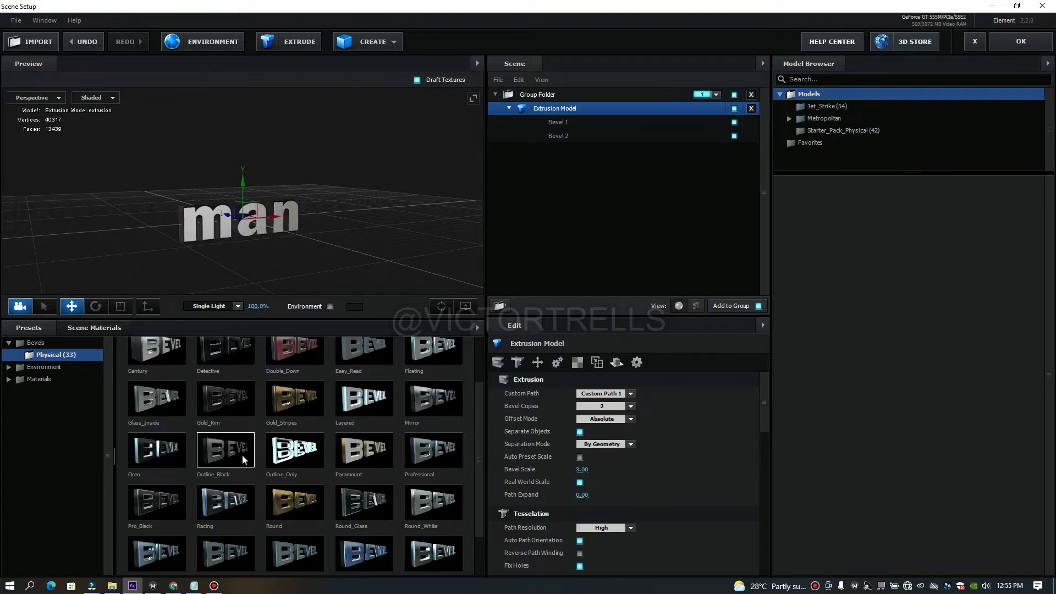
pyautogui.click(295, 399)
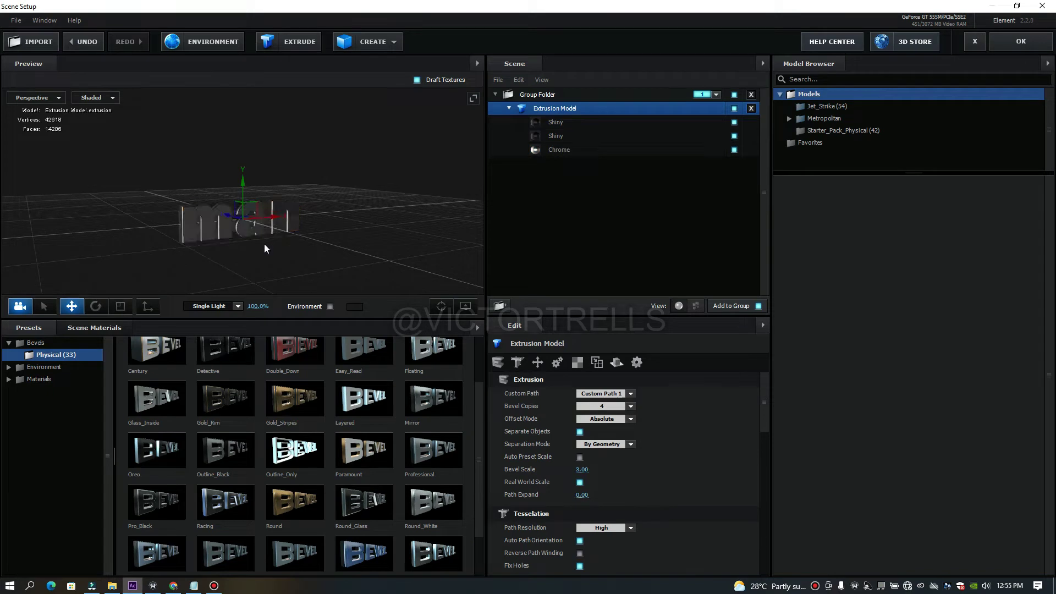
pyautogui.click(148, 399)
pyautogui.click(147, 512)
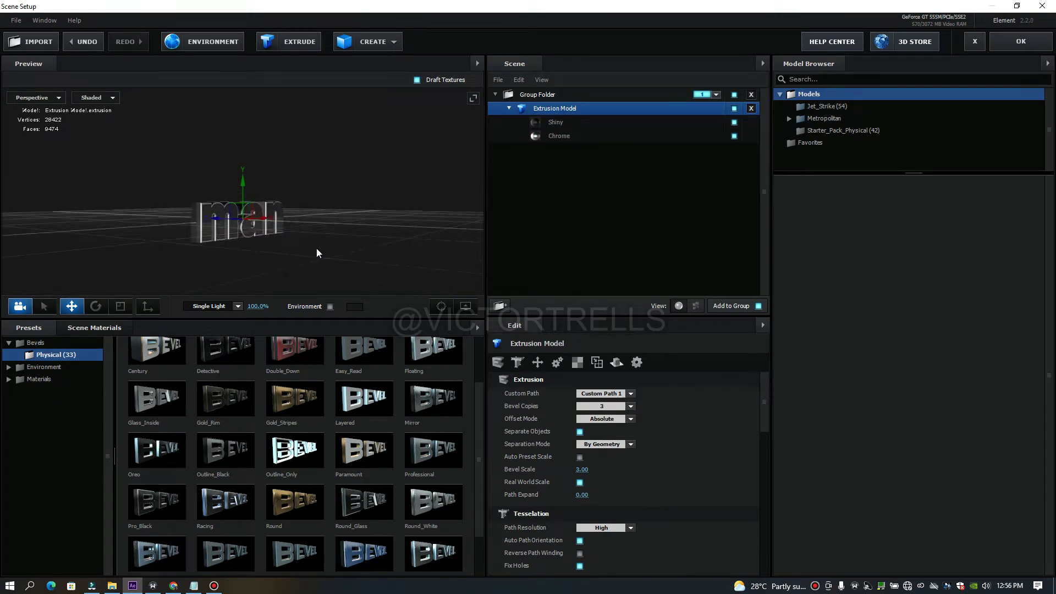
# Step: Accept the Element scene setup and hide the original "man" text layer in the composition
pyautogui.click(1020, 42)
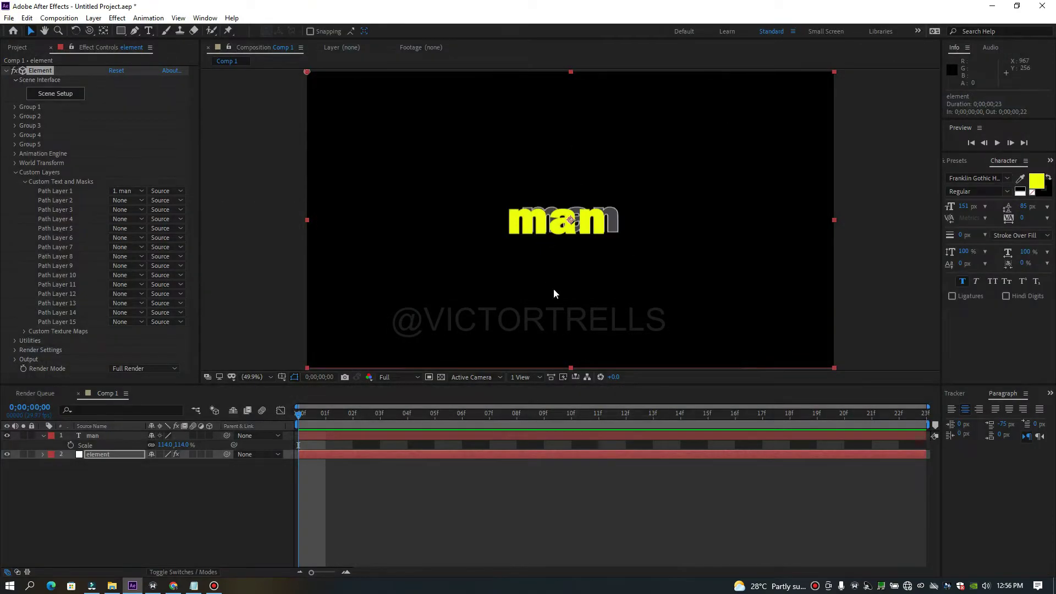
pyautogui.click(98, 436)
pyautogui.click(7, 436)
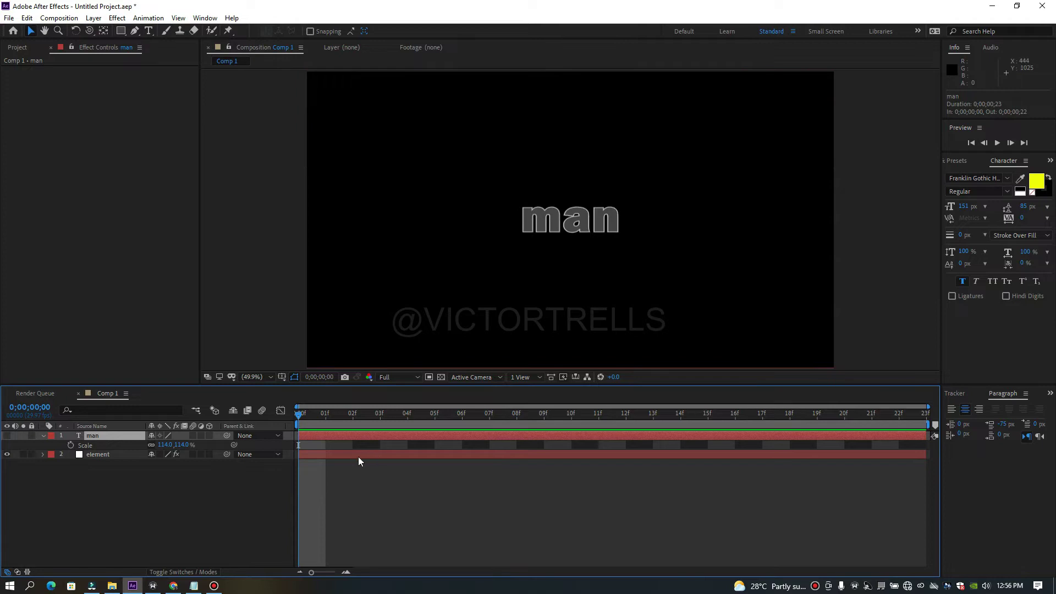
# Step: Create a new Two-Node Camera layer with the 50mm preset
pyautogui.rightClick(211, 498)
pyautogui.moveTo(238, 381)
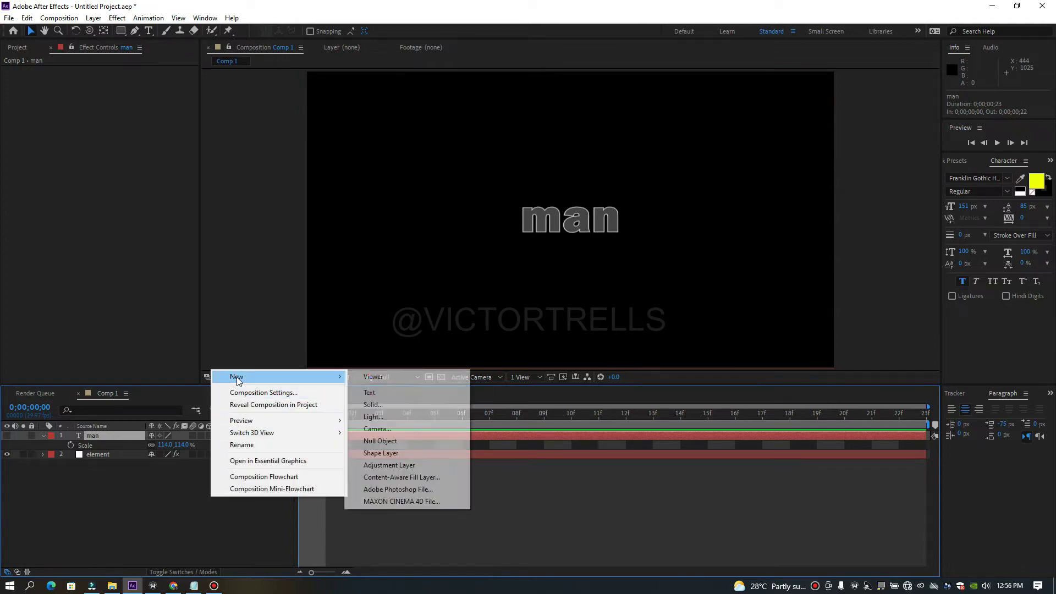
pyautogui.click(389, 428)
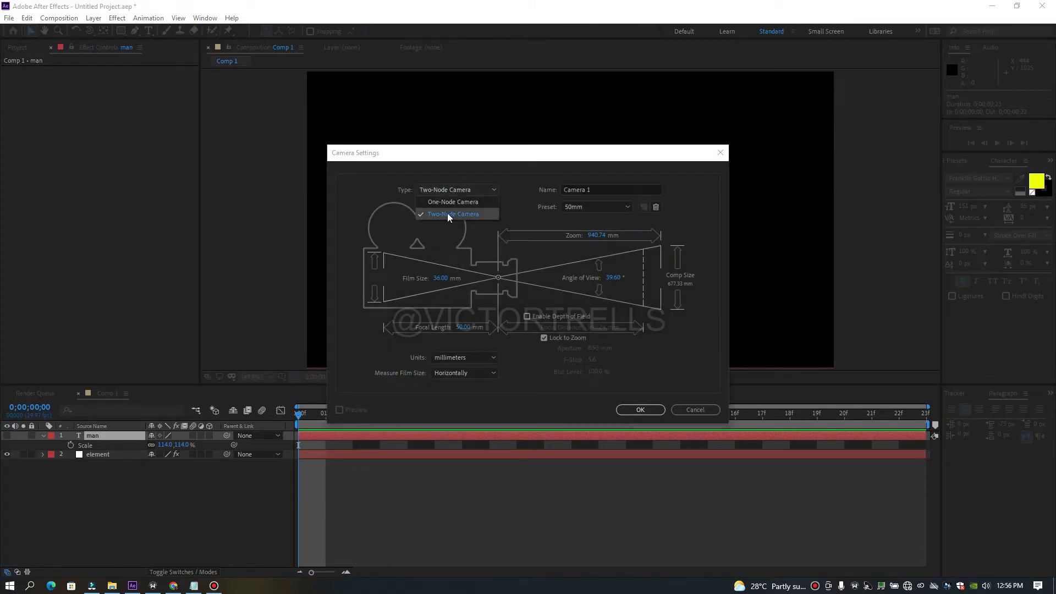
pyautogui.click(447, 214)
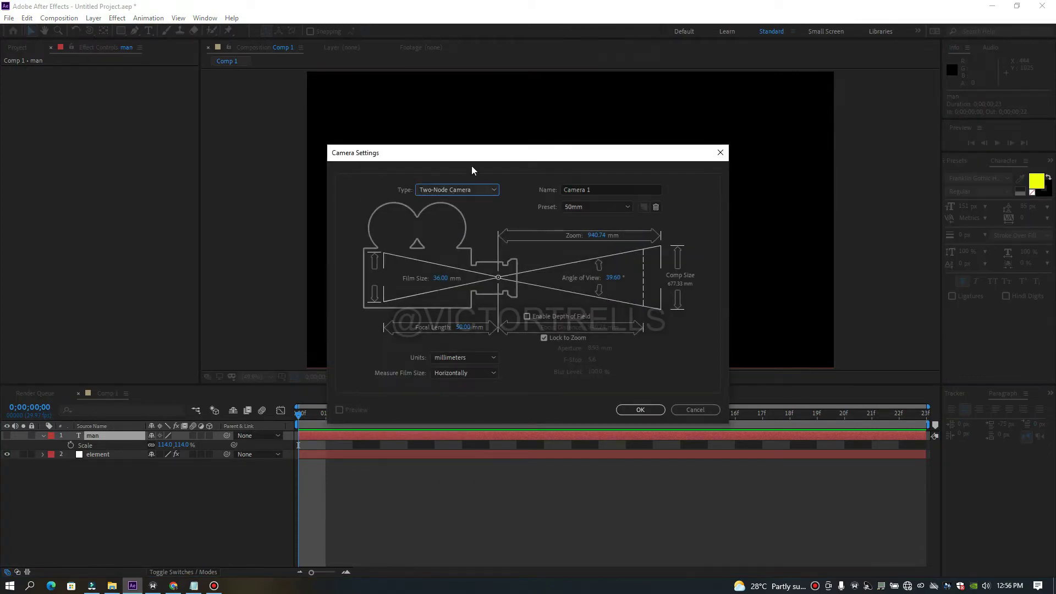
pyautogui.click(638, 410)
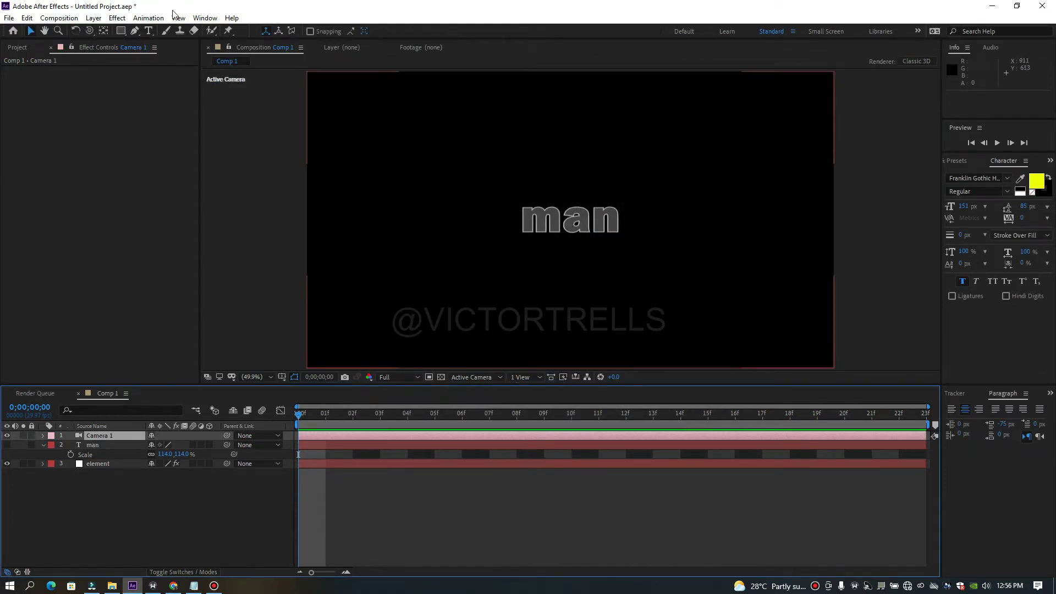
# Step: Turn on the transparency grid and orbit and dolly the camera to a closer, angled view of the 3D text
pyautogui.click(91, 30)
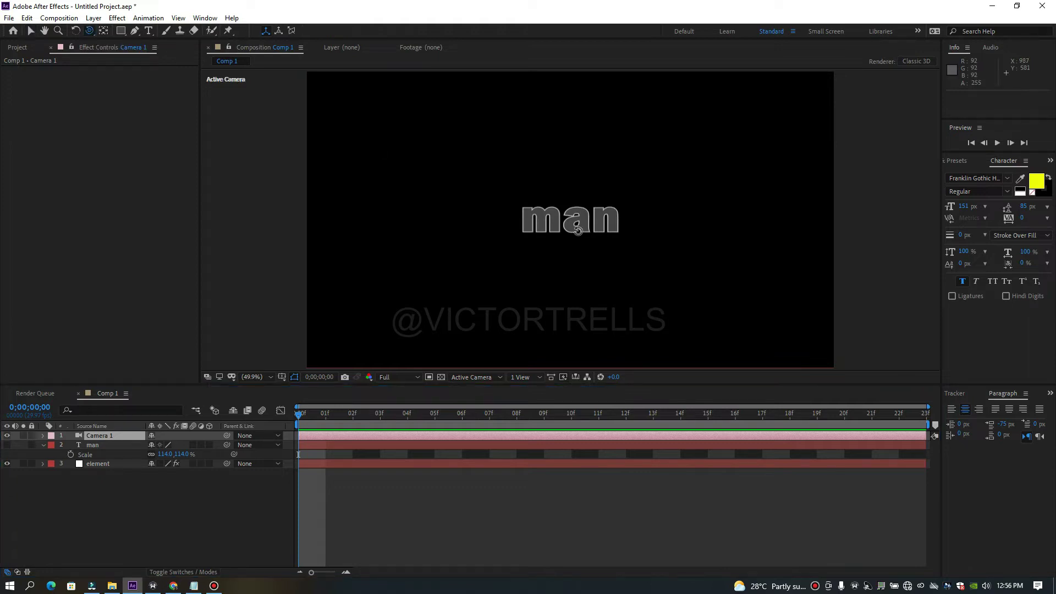
pyautogui.moveTo(578, 231); pyautogui.dragTo(377, 362)
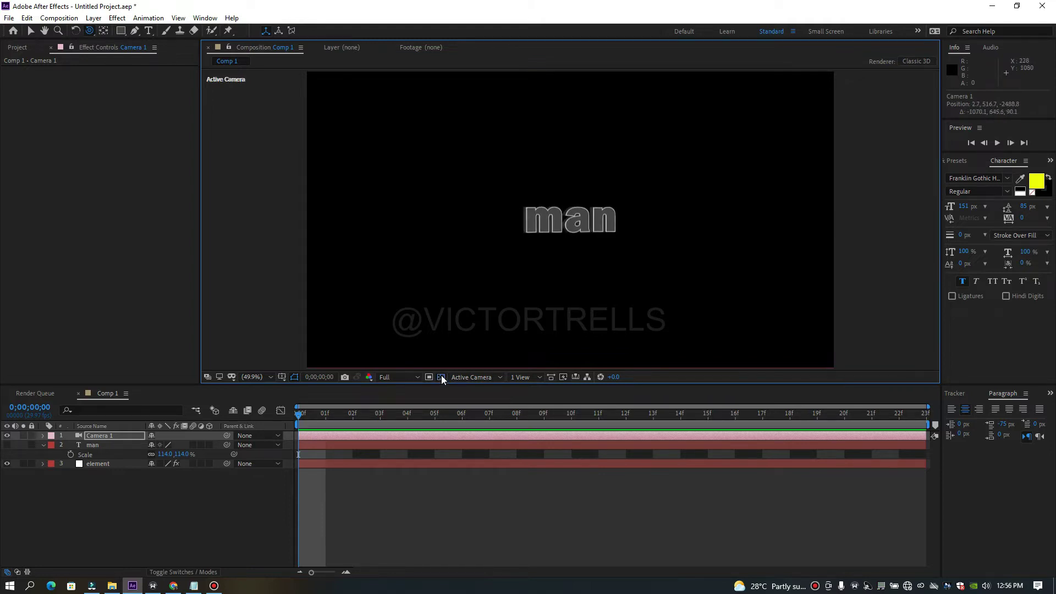
pyautogui.click(441, 376)
pyautogui.moveTo(571, 246); pyautogui.dragTo(549, 241)
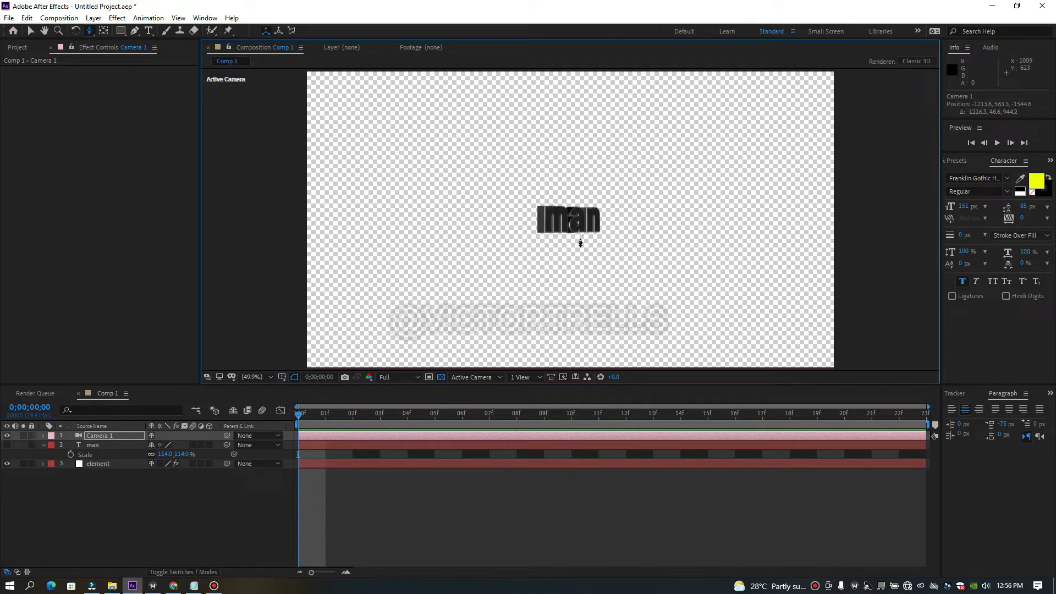
pyautogui.moveTo(598, 123)
pyautogui.mouseDown()
pyautogui.moveTo(598, 99)
pyautogui.moveTo(587, 120)
pyautogui.mouseUp()
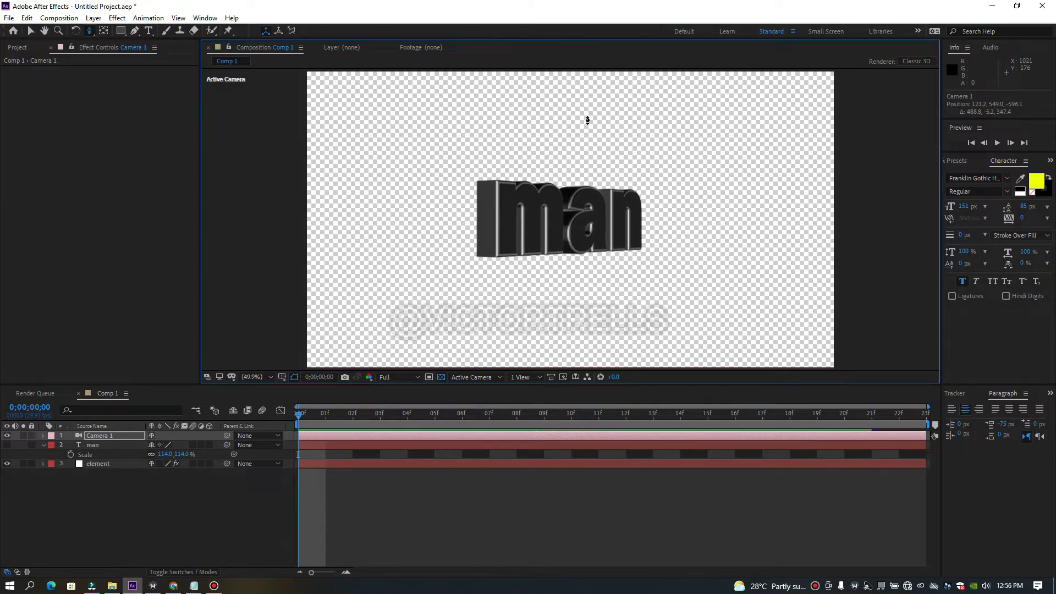
pyautogui.moveTo(626, 198); pyautogui.dragTo(593, 208)
# Step: Create a white solid named White Solid 1 and place it below the element layer as the background
pyautogui.rightClick(150, 509)
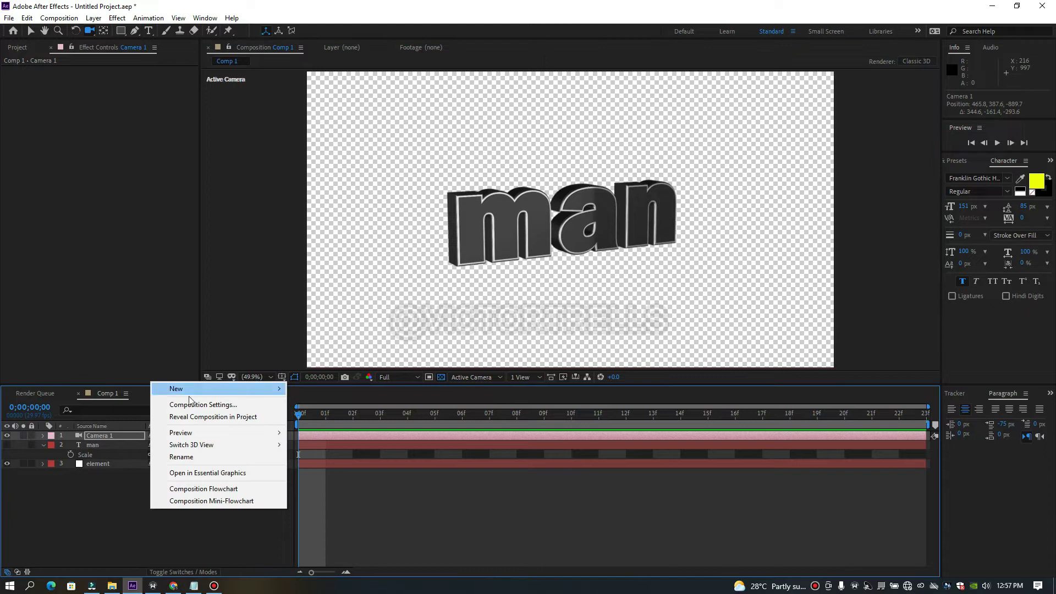
pyautogui.moveTo(212, 389)
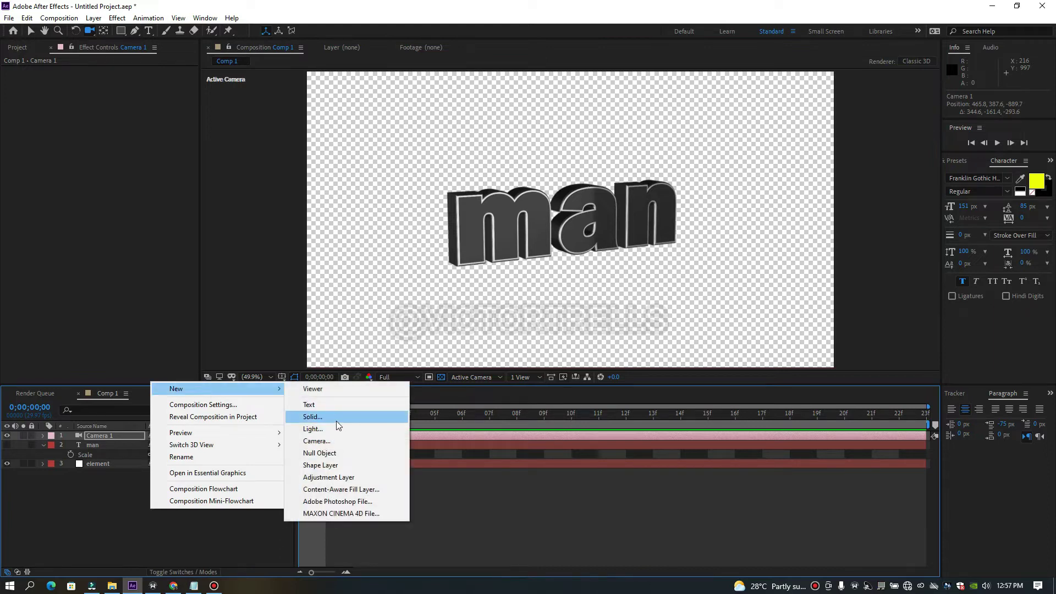
pyautogui.click(335, 421)
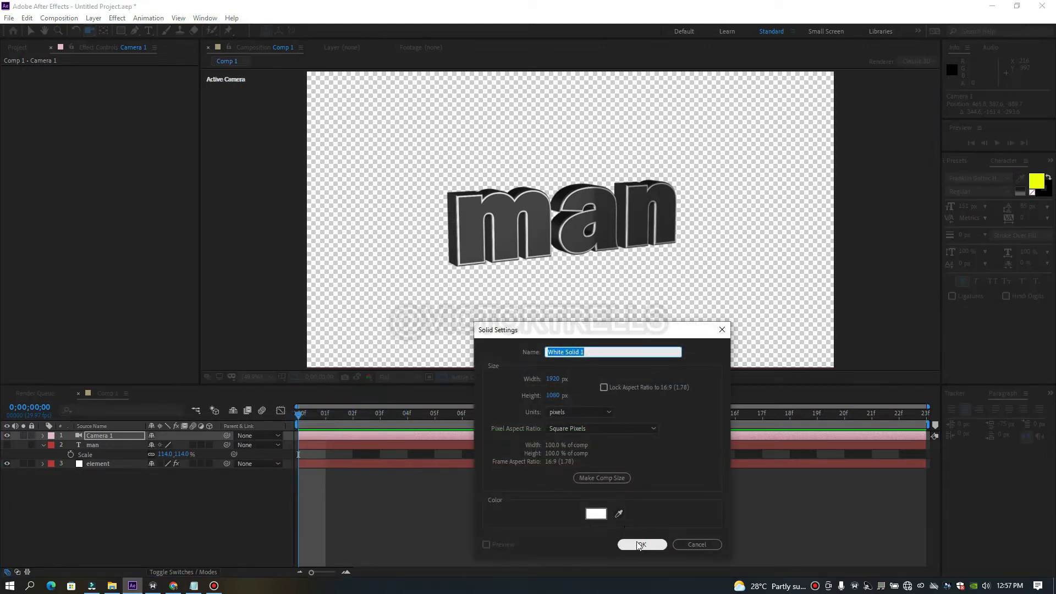
pyautogui.click(639, 544)
pyautogui.moveTo(101, 436); pyautogui.dragTo(104, 484)
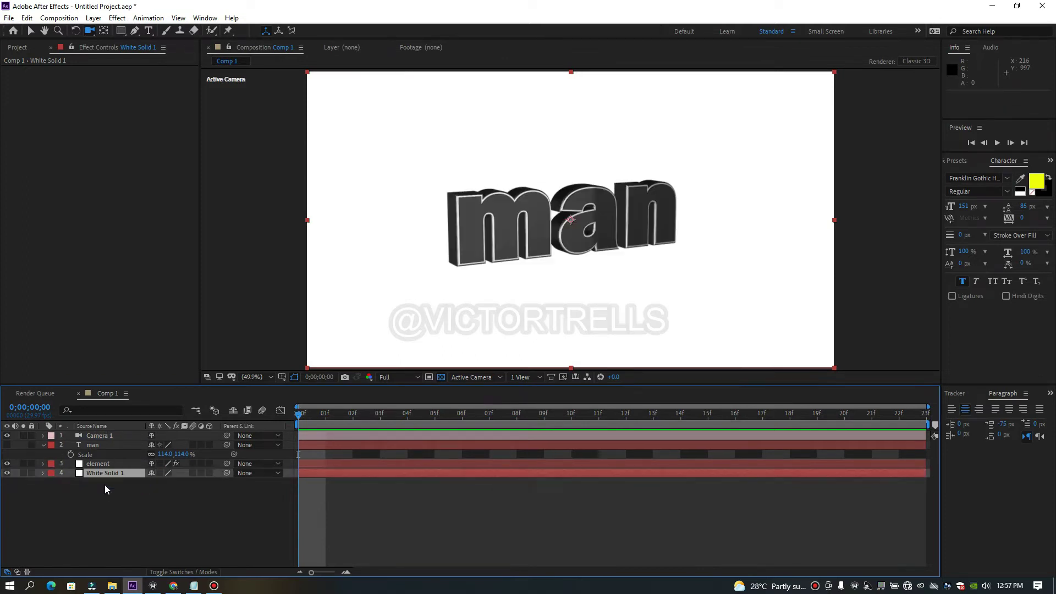
# Step: Orbit the camera to a side view of the text at about -62.7, 495.0, -104.7 and keyframe its Position at frame 0
pyautogui.moveTo(573, 257); pyautogui.dragTo(427, 363)
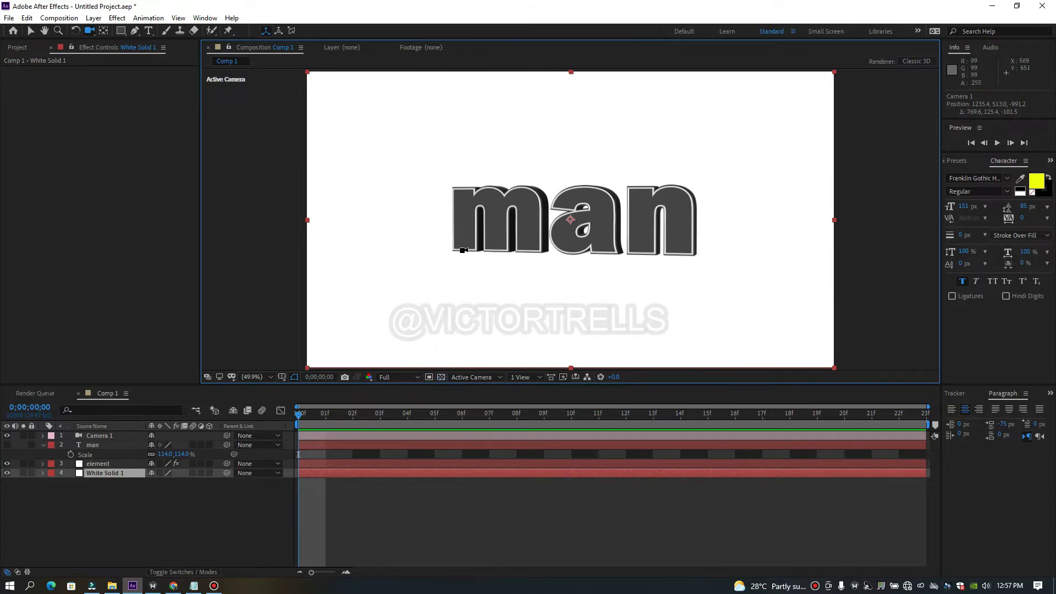
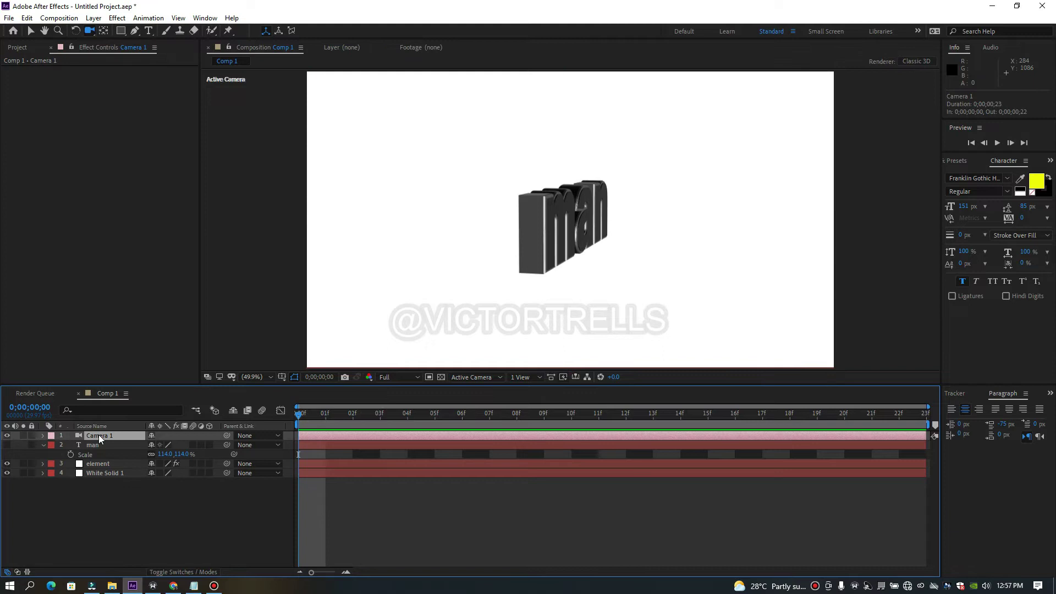
pyautogui.press('p')
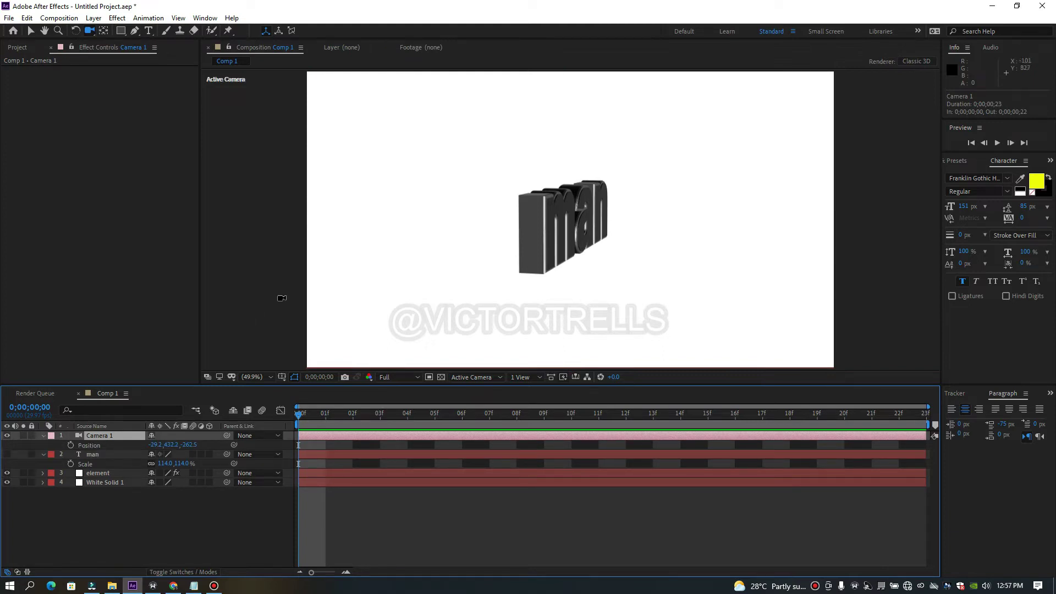
pyautogui.moveTo(509, 271)
pyautogui.mouseDown()
pyautogui.moveTo(537, 259)
pyautogui.moveTo(498, 273)
pyautogui.moveTo(540, 272)
pyautogui.moveTo(549, 259)
pyautogui.moveTo(503, 274)
pyautogui.mouseUp()
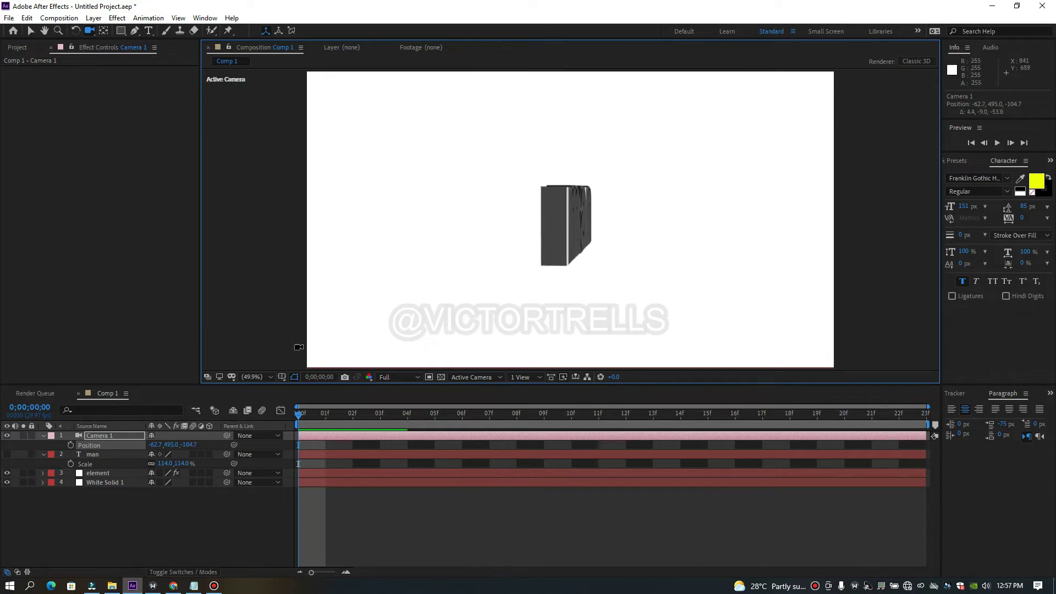
pyautogui.click(71, 445)
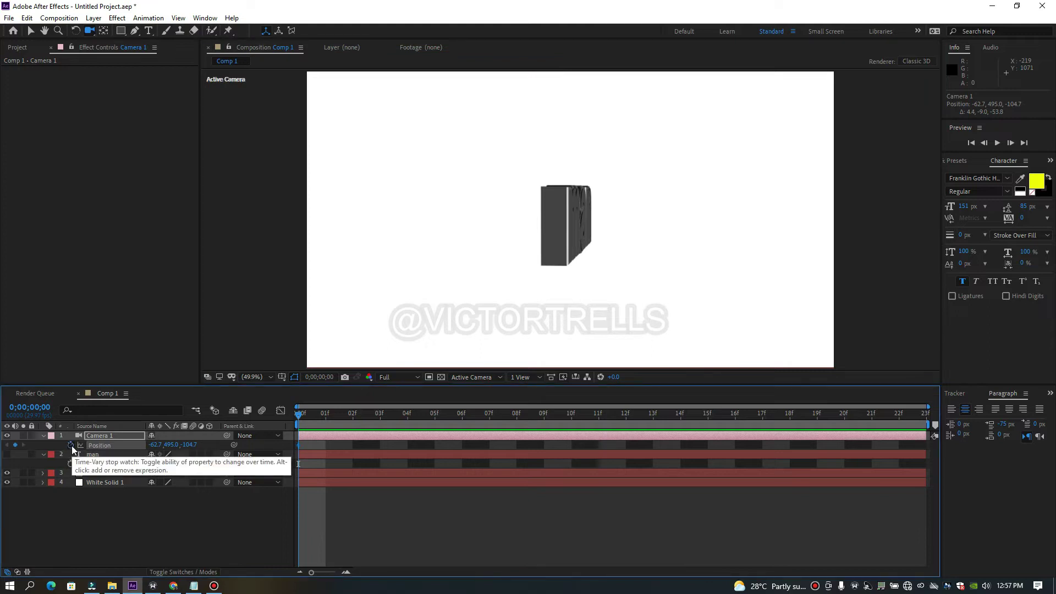
# Step: Orbit the camera to an angled front view at about 433.4, 221.4, -824.7 at frame 8, and move that keyframe to frame 21
pyautogui.moveTo(302, 421)
pyautogui.mouseDown()
pyautogui.moveTo(457, 413)
pyautogui.moveTo(428, 417)
pyautogui.moveTo(614, 445)
pyautogui.moveTo(533, 441)
pyautogui.mouseUp()
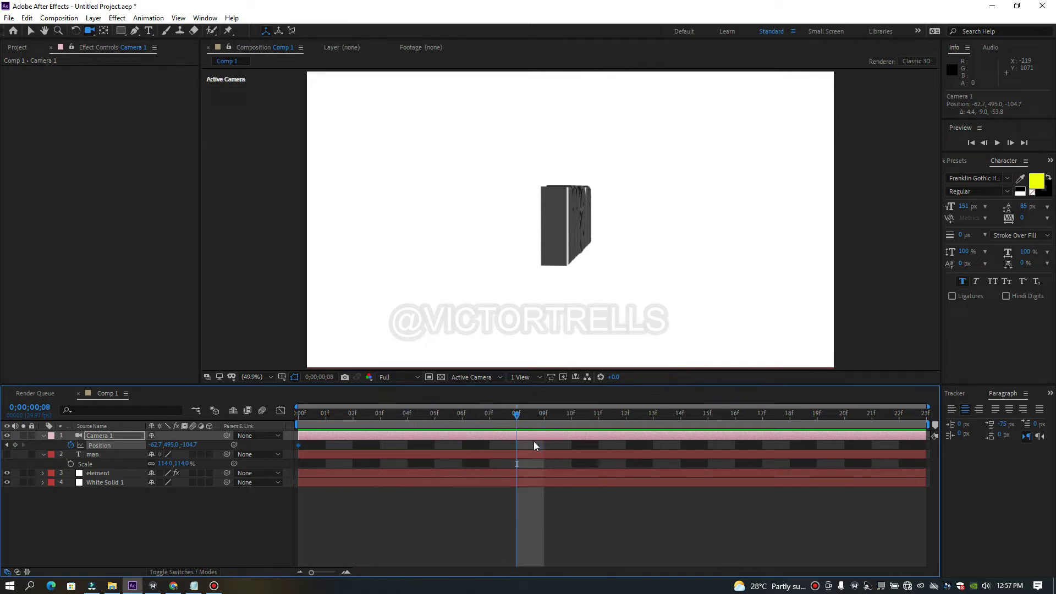
pyautogui.moveTo(632, 224); pyautogui.dragTo(579, 233)
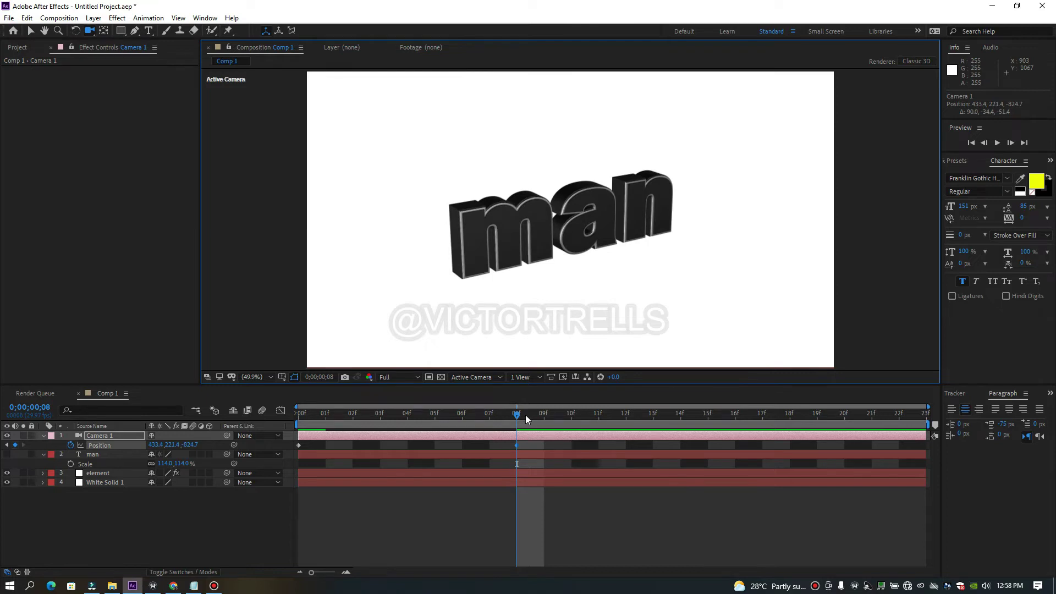
pyautogui.moveTo(515, 416); pyautogui.dragTo(269, 421)
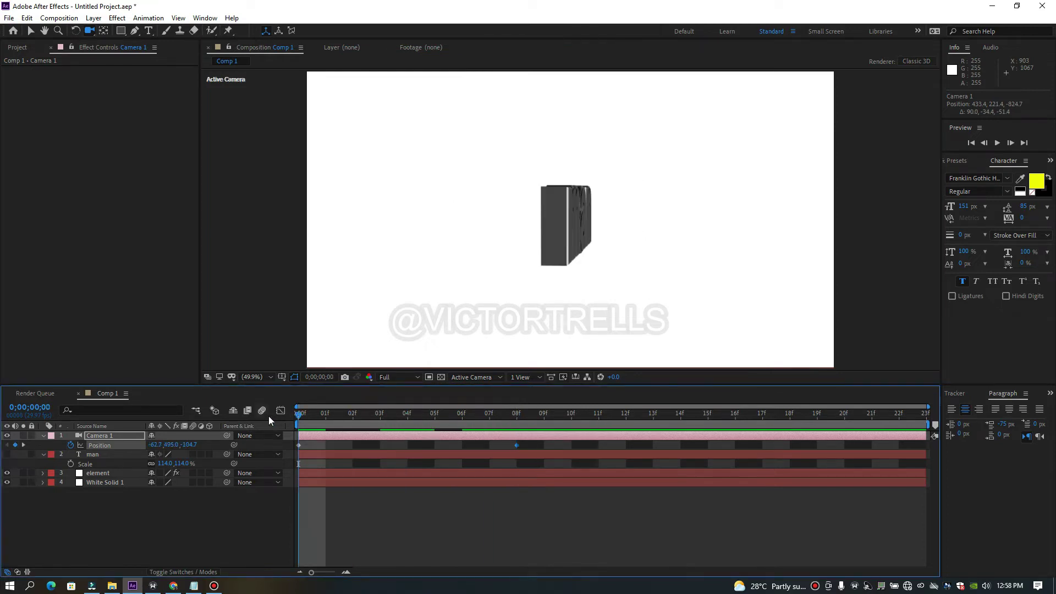
pyautogui.press('space')
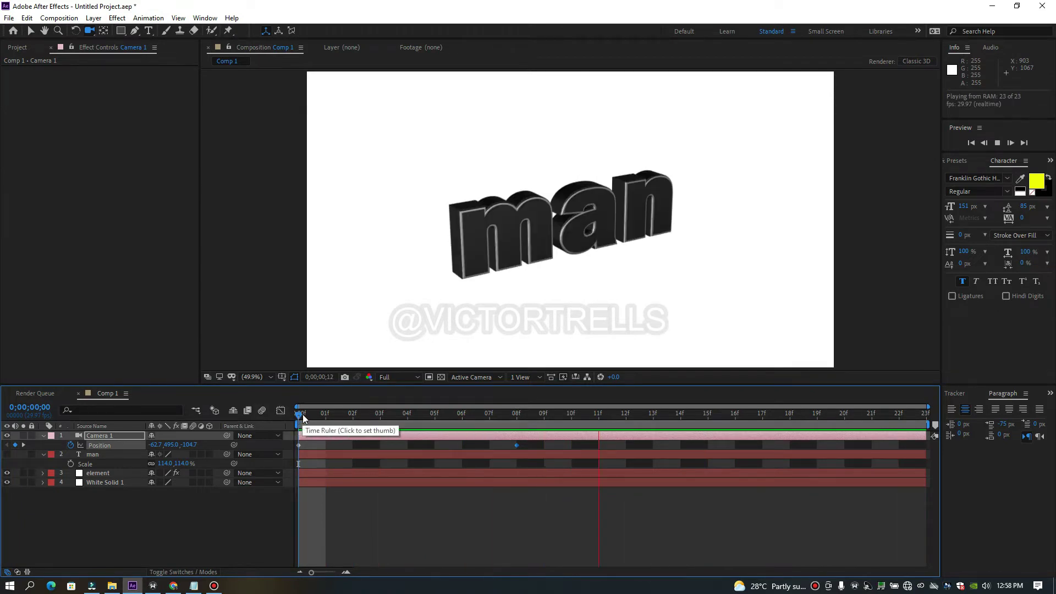
pyautogui.moveTo(517, 444); pyautogui.dragTo(864, 492)
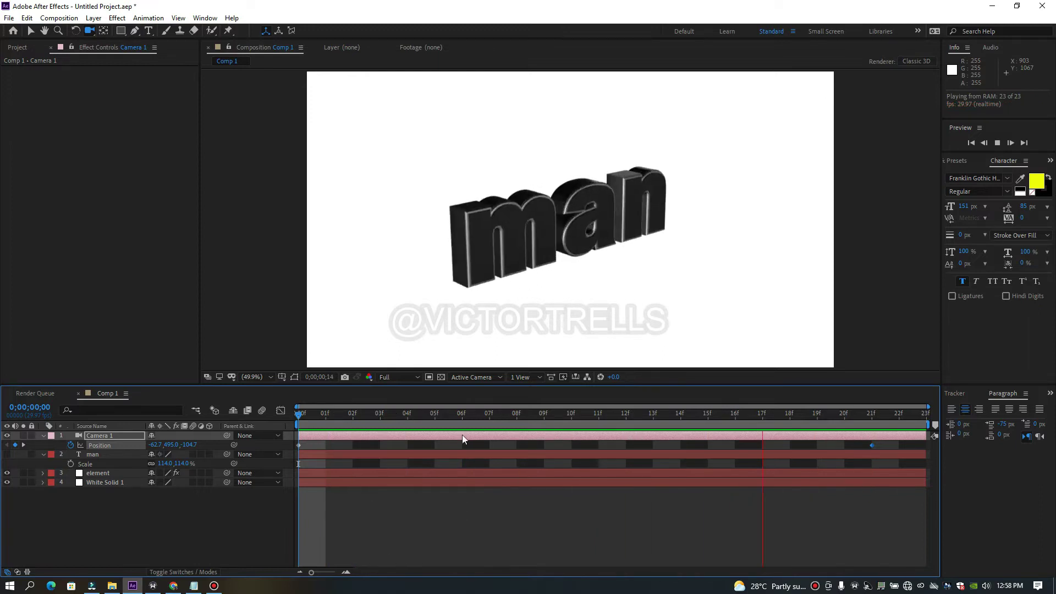
pyautogui.moveTo(299, 418); pyautogui.dragTo(873, 436)
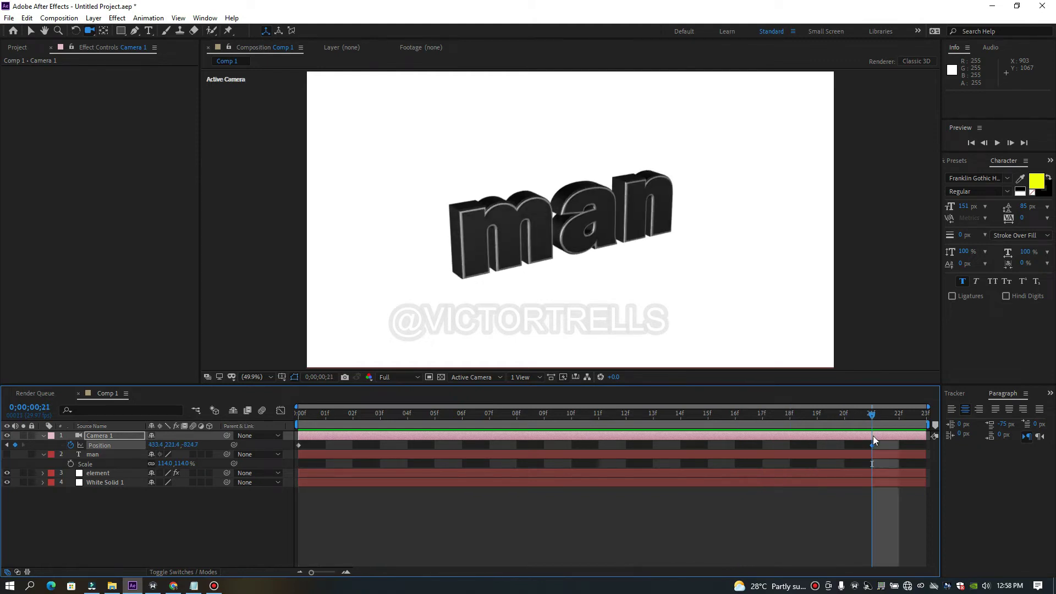
# Step: Lengthen the composition's duration to 0;00;05;23 and show the whole new time range in the timeline
pyautogui.click(301, 47)
pyautogui.click(355, 116)
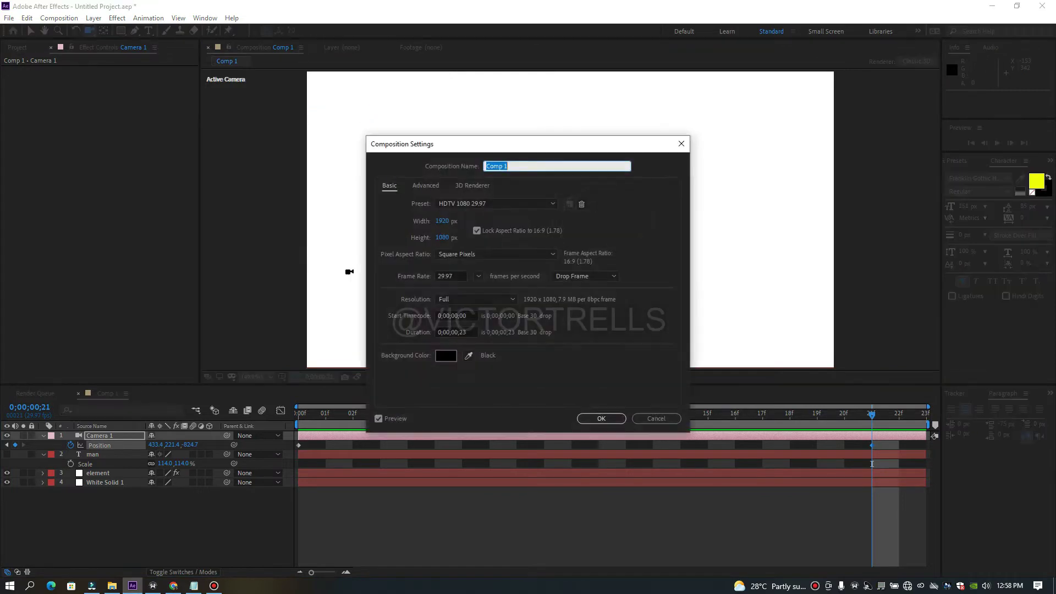
pyautogui.click(457, 332)
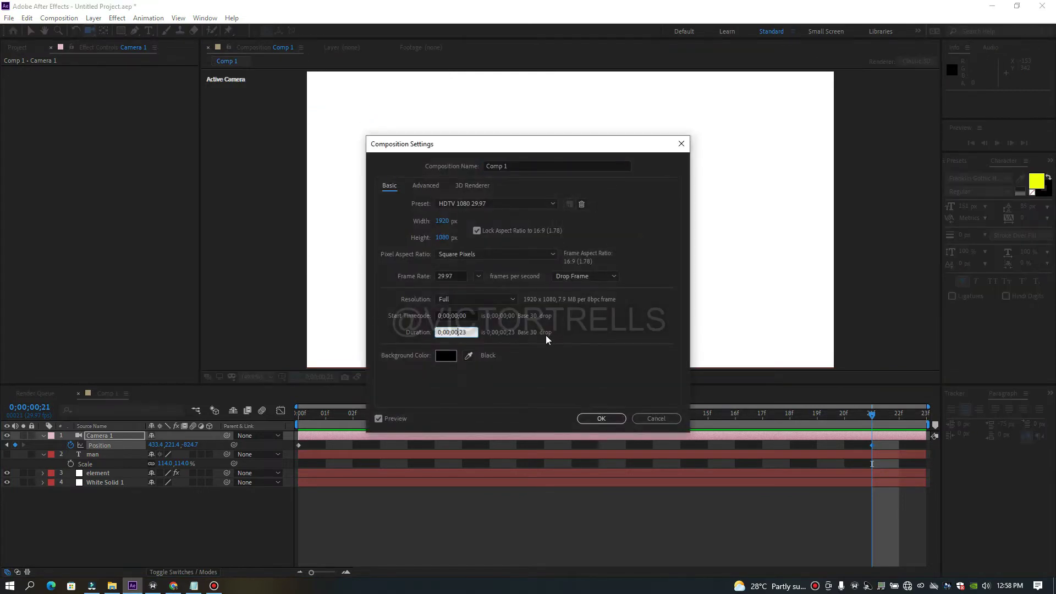
pyautogui.write('5')
pyautogui.click(601, 418)
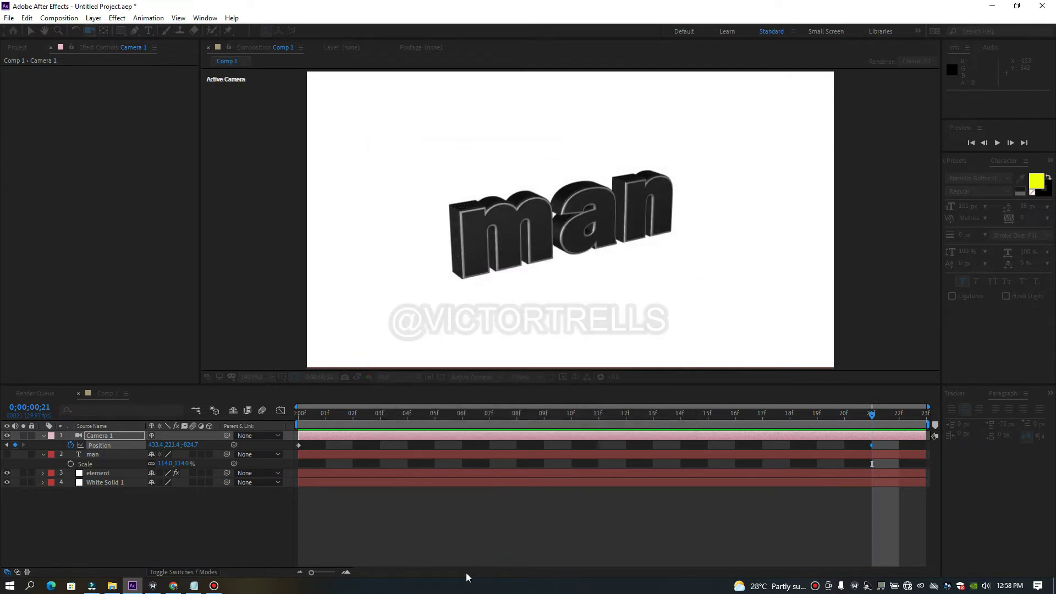
pyautogui.moveTo(332, 574); pyautogui.dragTo(309, 570)
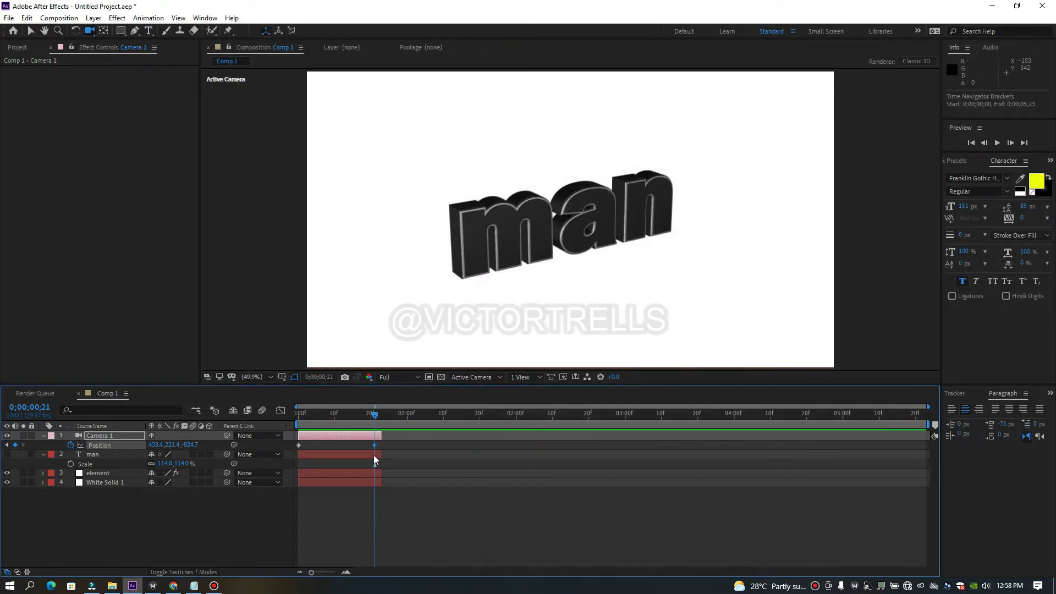
# Step: Extend the out points of all four layers to 0;00;04;27
pyautogui.moveTo(375, 417); pyautogui.dragTo(831, 458)
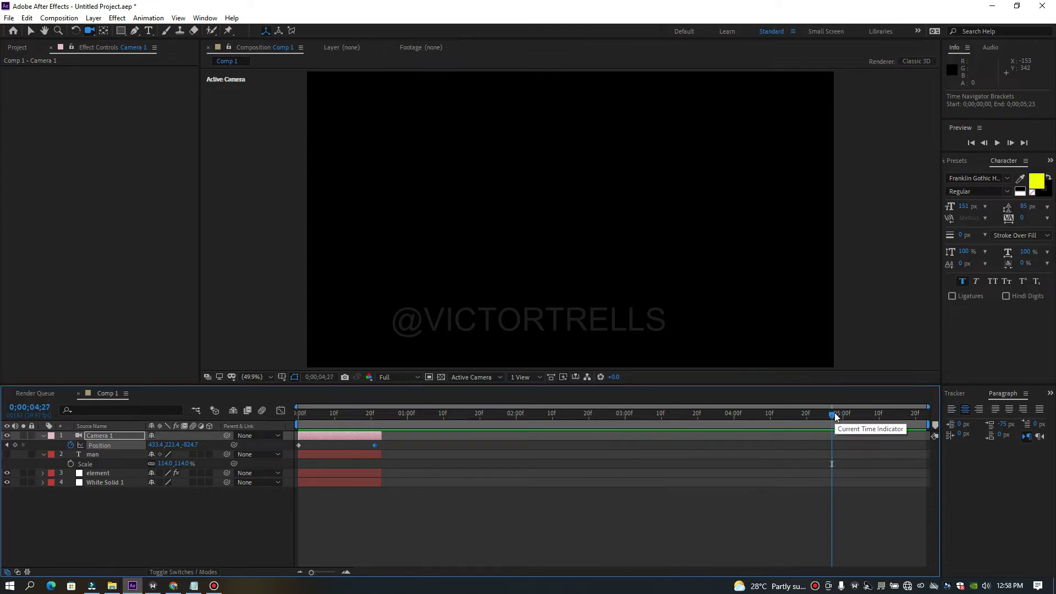
pyautogui.hotkey('ctrl', 'a')
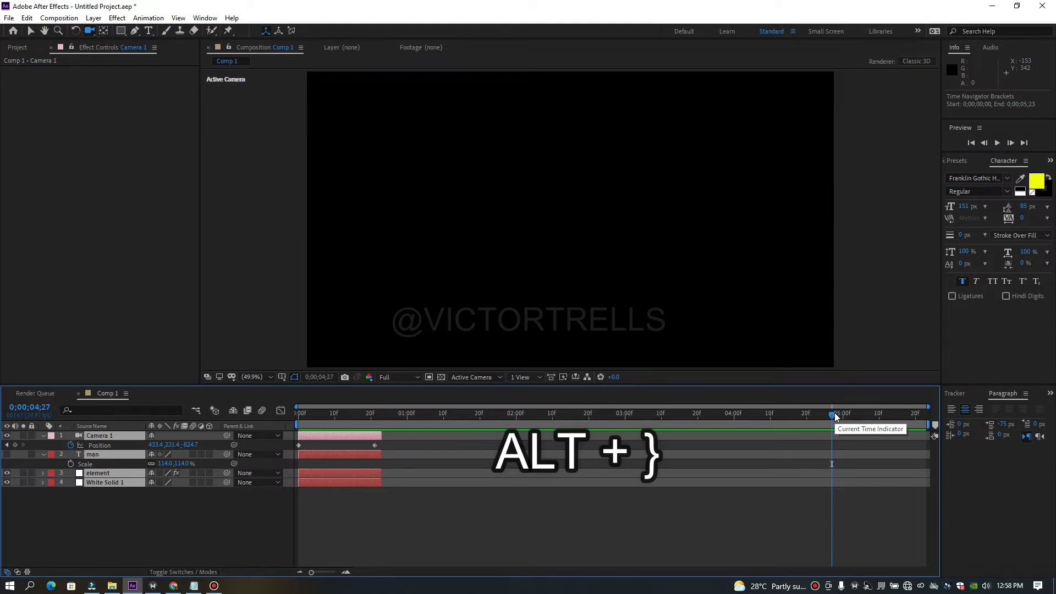
pyautogui.hotkey('alt', ']')
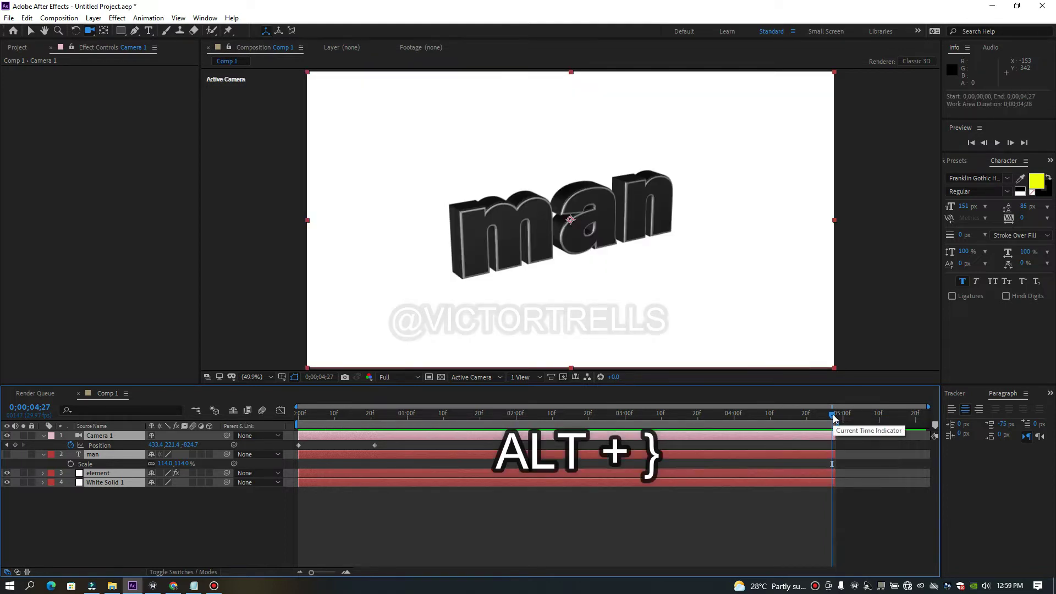
# Step: Move the camera's second Position keyframe to just past the 4-second mark and preview the animation from the start
pyautogui.moveTo(374, 445); pyautogui.dragTo(629, 455)
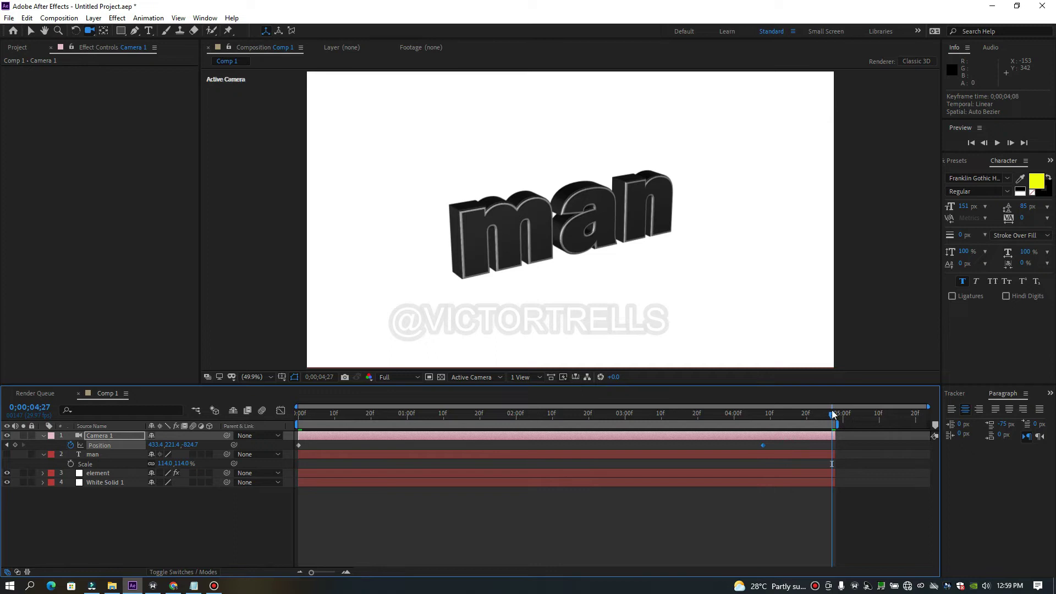
pyautogui.moveTo(833, 410); pyautogui.dragTo(278, 410)
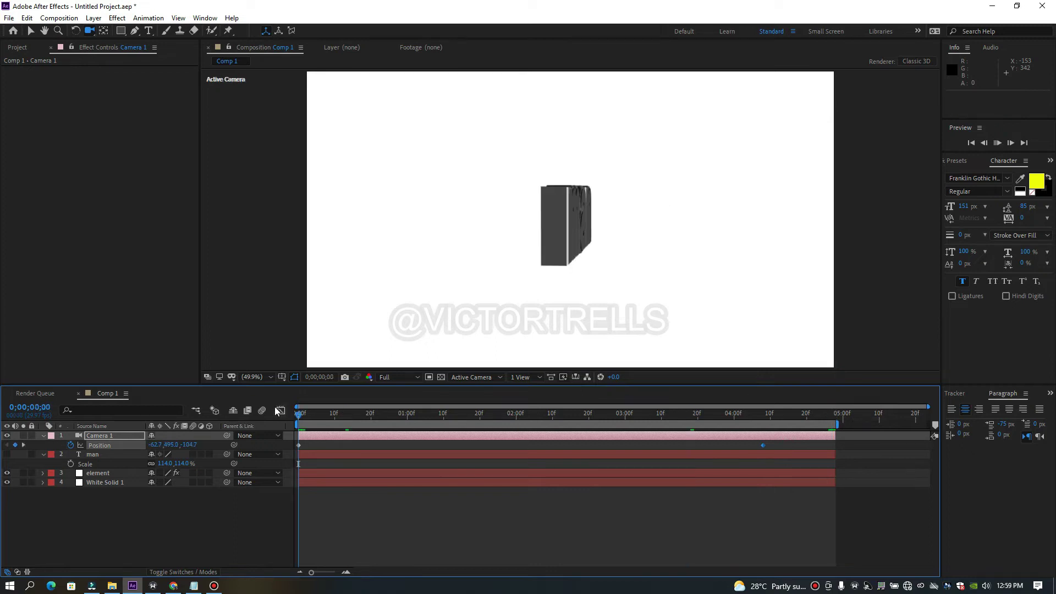
pyautogui.press('space')
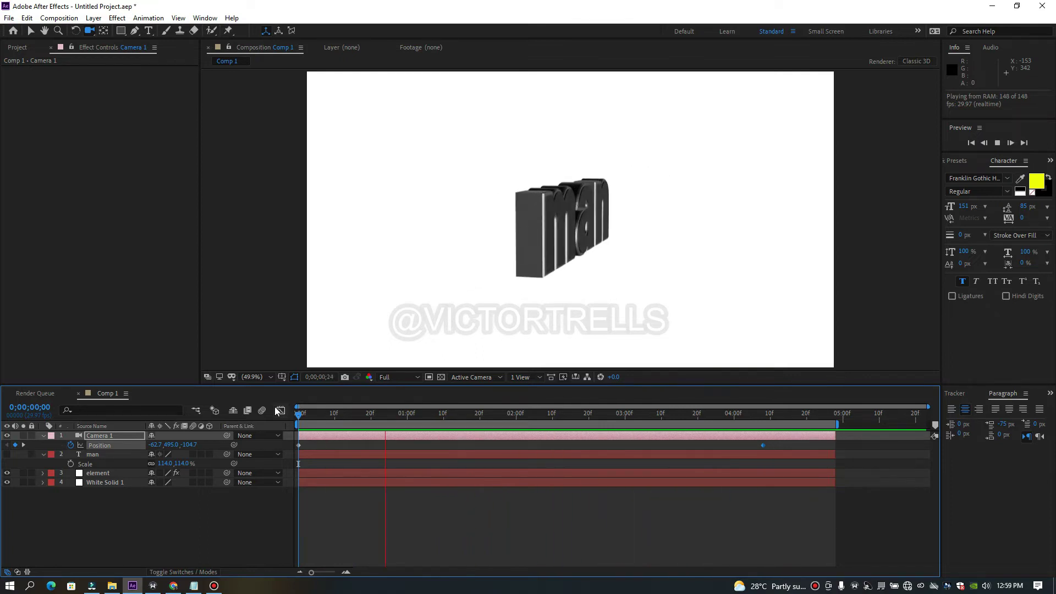
# Step: Open the element layer's Scene Setup and raise the extrusion model along the Y axis
pyautogui.moveTo(303, 422)
pyautogui.mouseDown()
pyautogui.moveTo(702, 435)
pyautogui.moveTo(388, 407)
pyautogui.moveTo(317, 413)
pyautogui.moveTo(524, 413)
pyautogui.moveTo(598, 437)
pyautogui.moveTo(718, 428)
pyautogui.moveTo(719, 418)
pyautogui.moveTo(316, 413)
pyautogui.mouseUp()
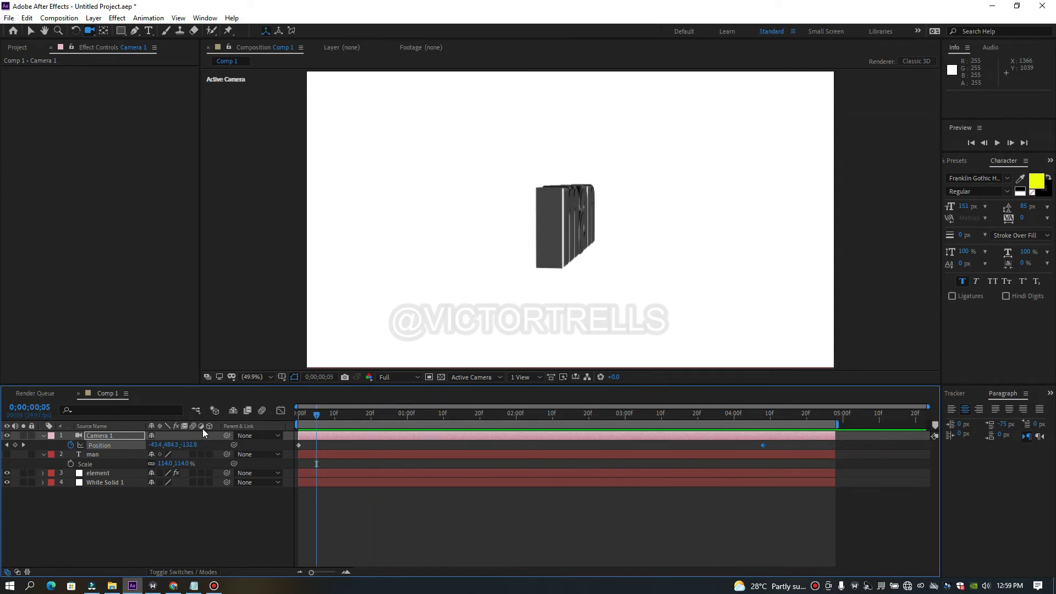
pyautogui.click(106, 473)
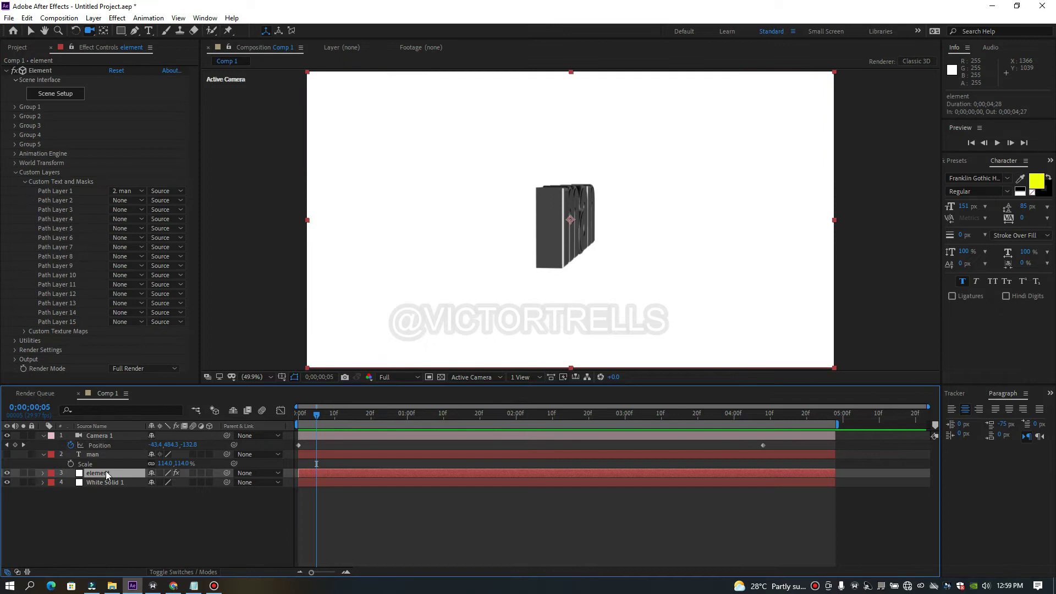
pyautogui.click(62, 95)
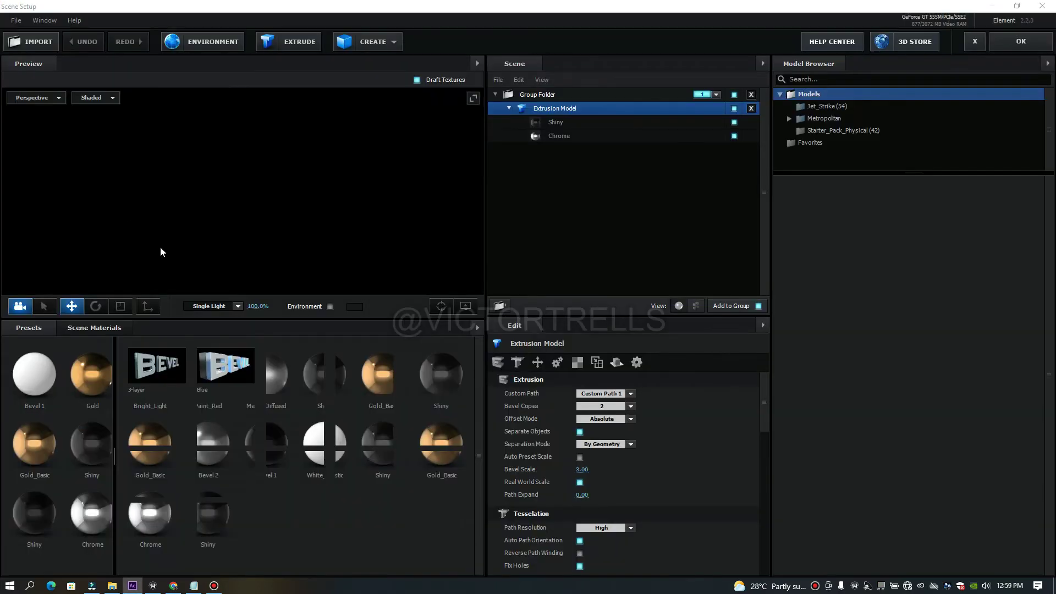
pyautogui.moveTo(320, 264); pyautogui.dragTo(388, 269)
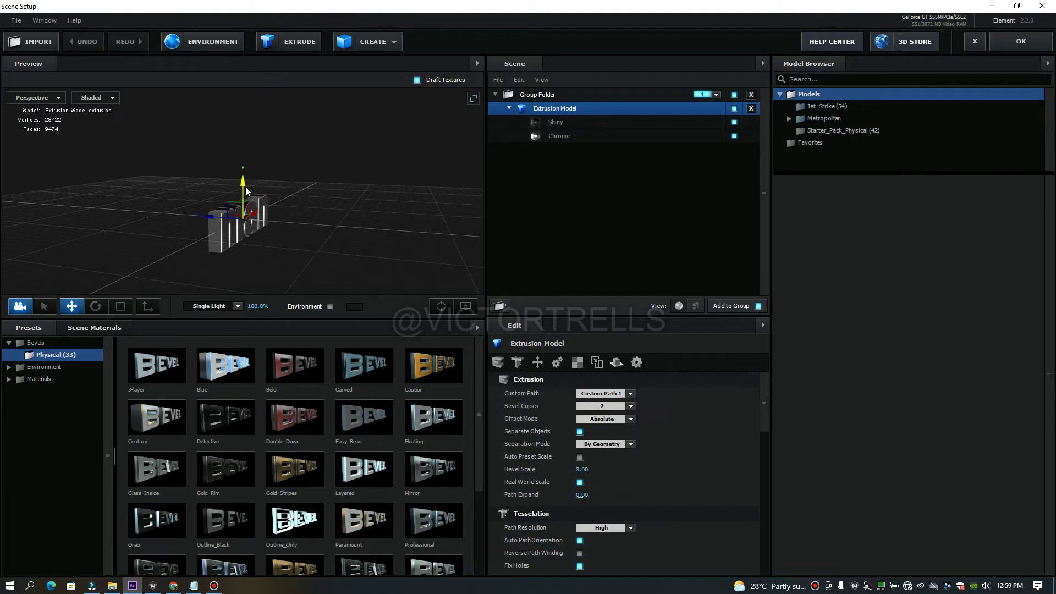
pyautogui.moveTo(243, 184)
pyautogui.mouseDown()
pyautogui.moveTo(243, 159)
pyautogui.moveTo(243, 170)
pyautogui.mouseUp()
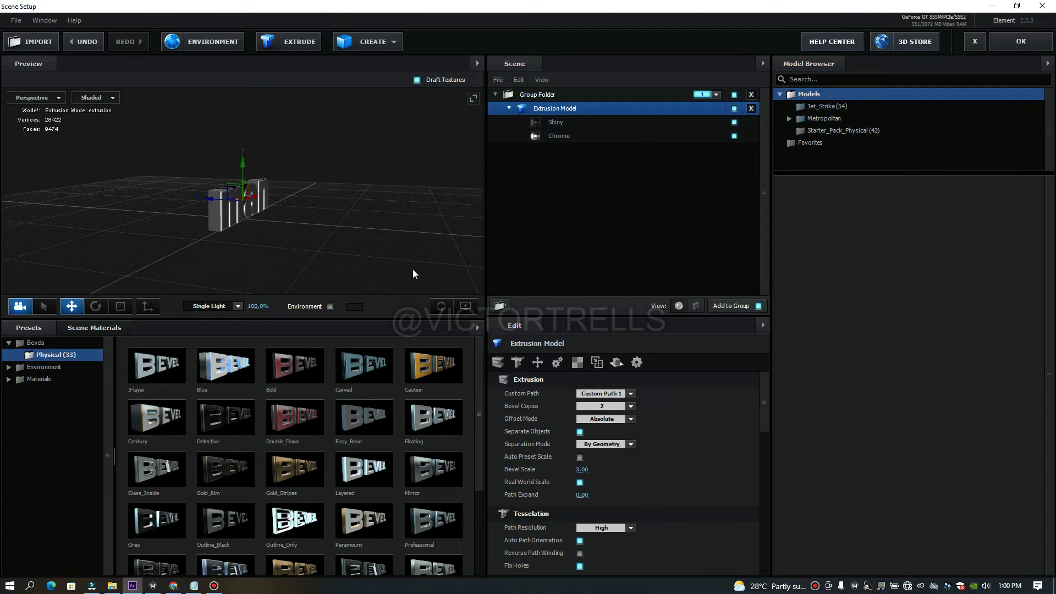
# Step: Fine-tune the extrusion model's height from a level side view so its base sits near the grid, and apply the scene
pyautogui.moveTo(306, 230); pyautogui.dragTo(325, 220)
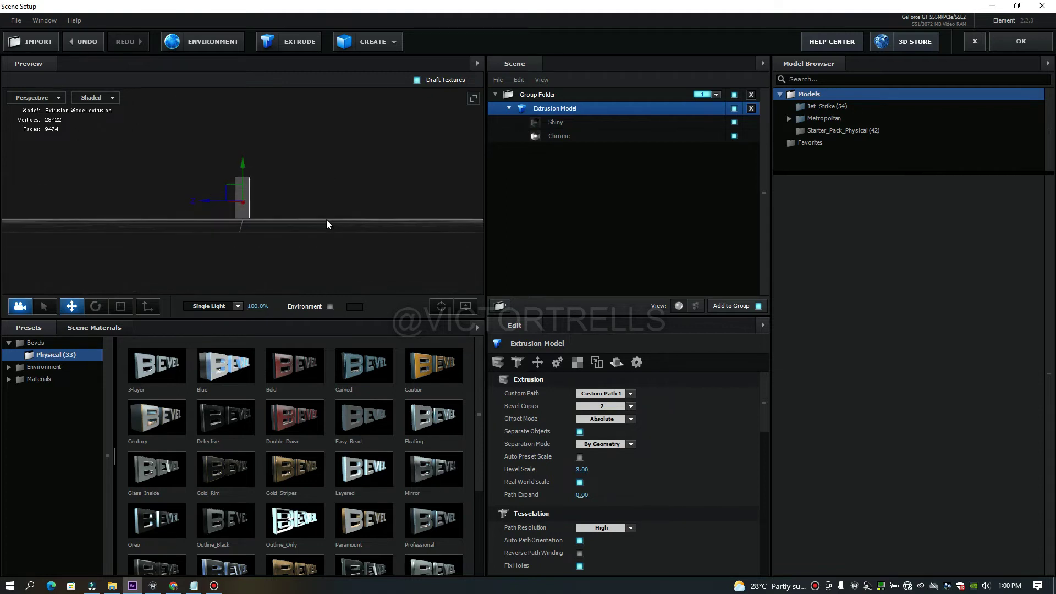
pyautogui.moveTo(243, 164); pyautogui.dragTo(244, 166)
pyautogui.scroll(4, 274, 230)
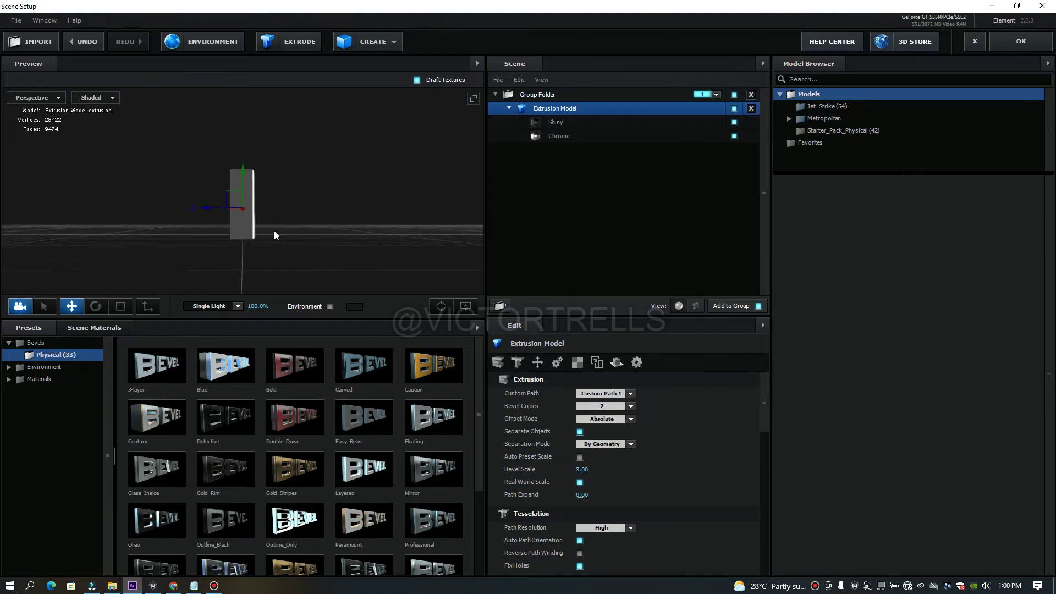
pyautogui.scroll(1, 274, 230)
pyautogui.moveTo(320, 260); pyautogui.dragTo(204, 186)
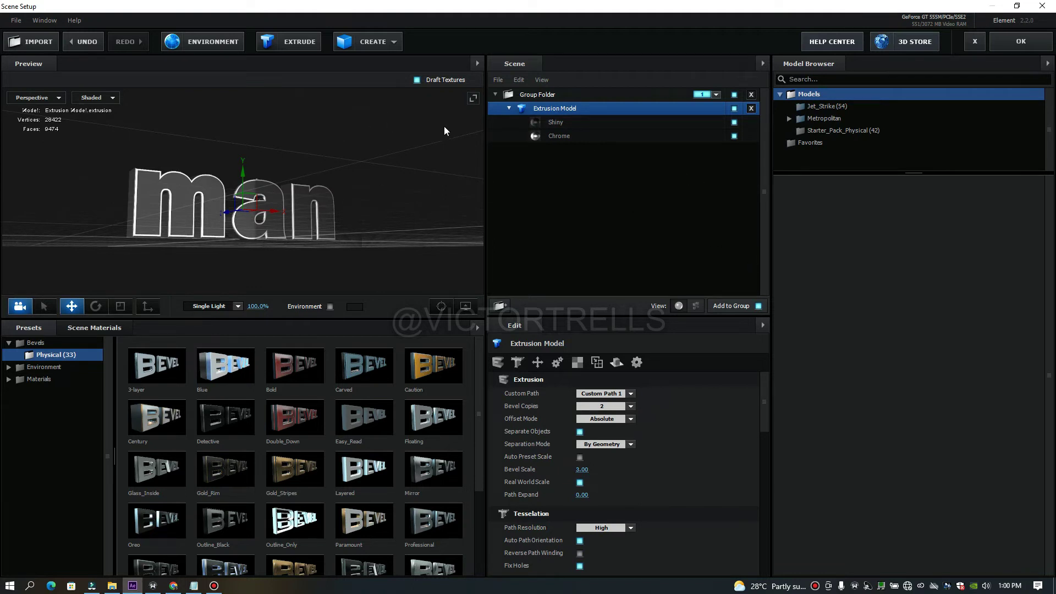
pyautogui.moveTo(370, 182); pyautogui.dragTo(392, 191)
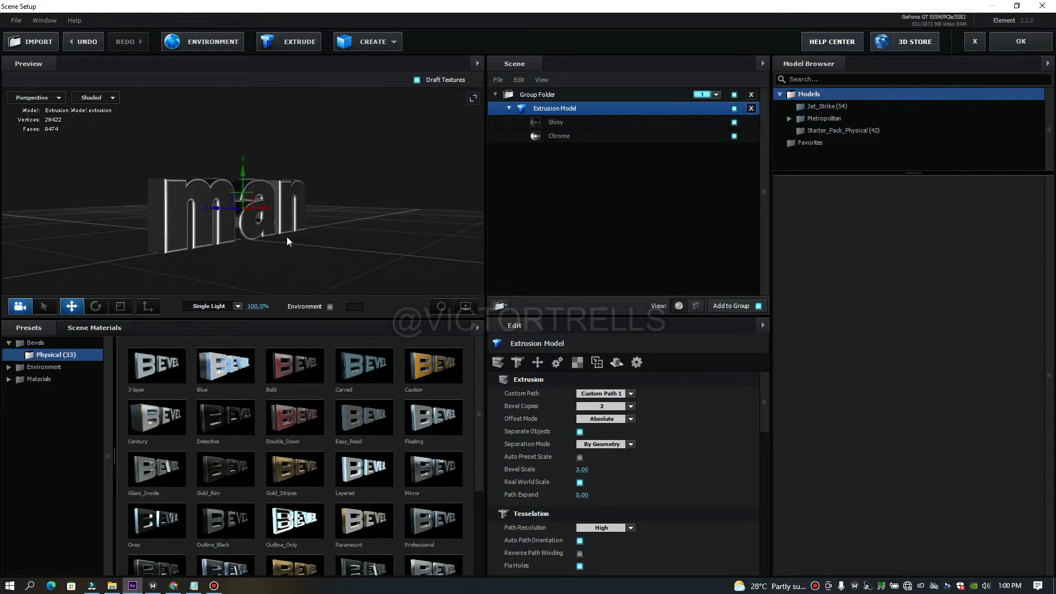
pyautogui.click(1010, 38)
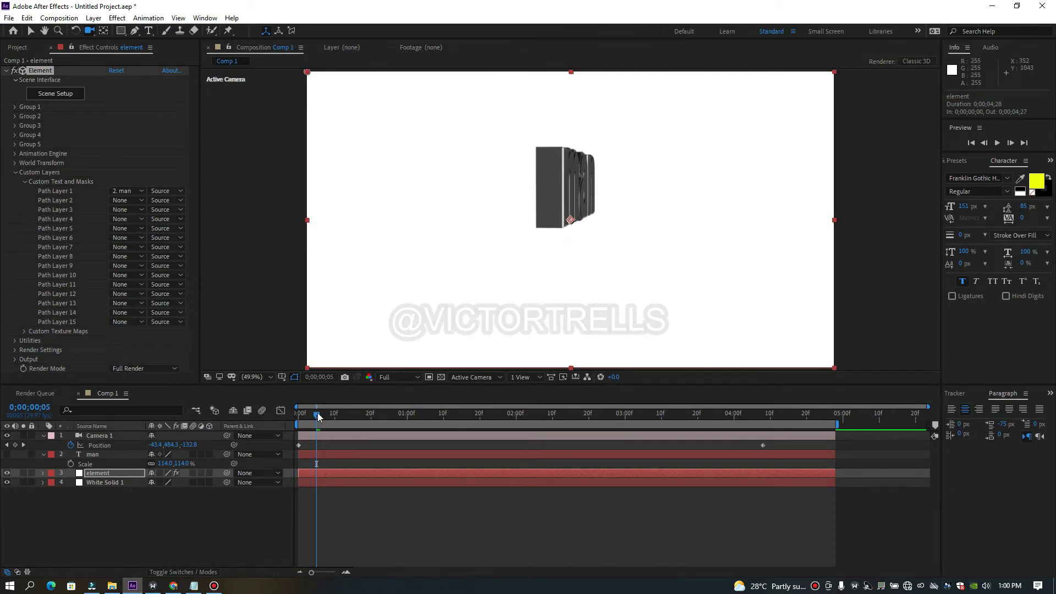
# Step: Clear the camera's Position keyframes, reframe the text lower with the camera at about -60.3, 434.8, -102.9, and keyframe Position at frame 0
pyautogui.moveTo(318, 416); pyautogui.dragTo(294, 413)
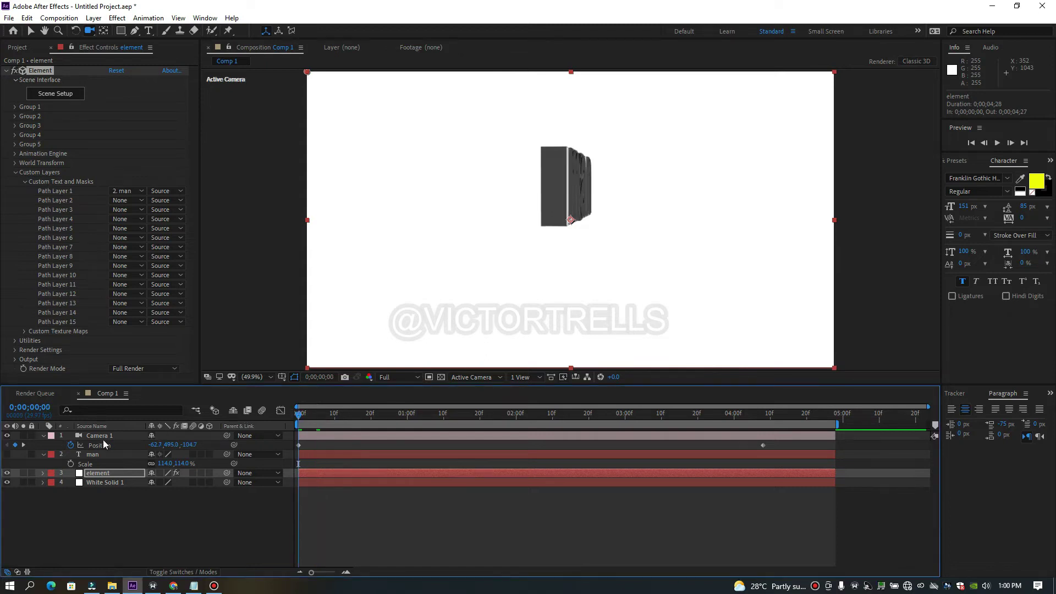
pyautogui.click(69, 446)
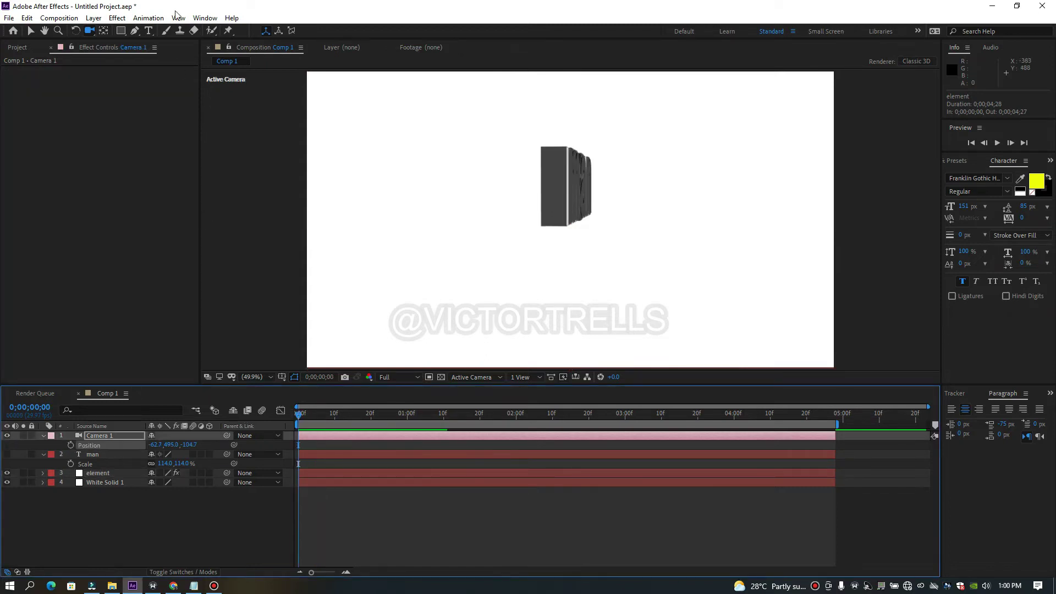
pyautogui.moveTo(88, 34); pyautogui.dragTo(134, 52)
pyautogui.moveTo(558, 181); pyautogui.dragTo(558, 224)
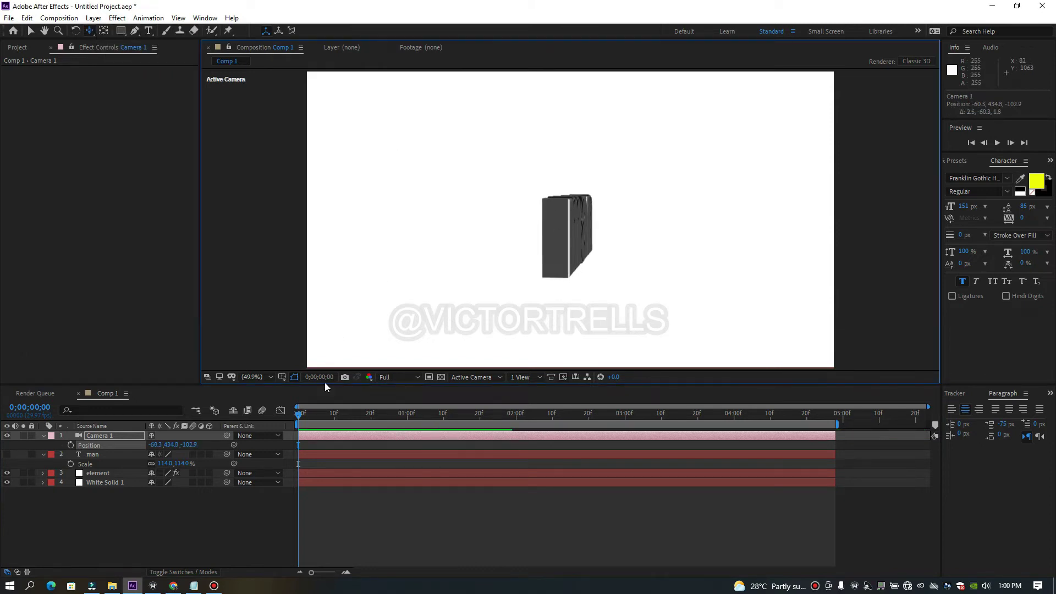
pyautogui.click(70, 445)
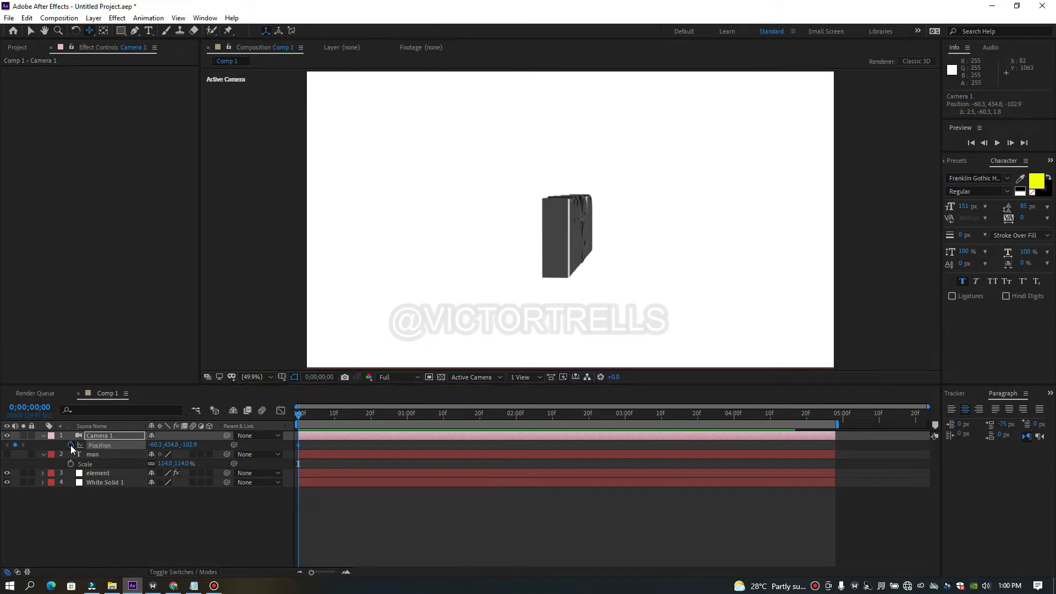
# Step: Orbit the camera to an angled front view of the text at 0;00;04;15, with Position at about 320.8, 186.9, -747.5
pyautogui.moveTo(300, 419); pyautogui.dragTo(788, 385)
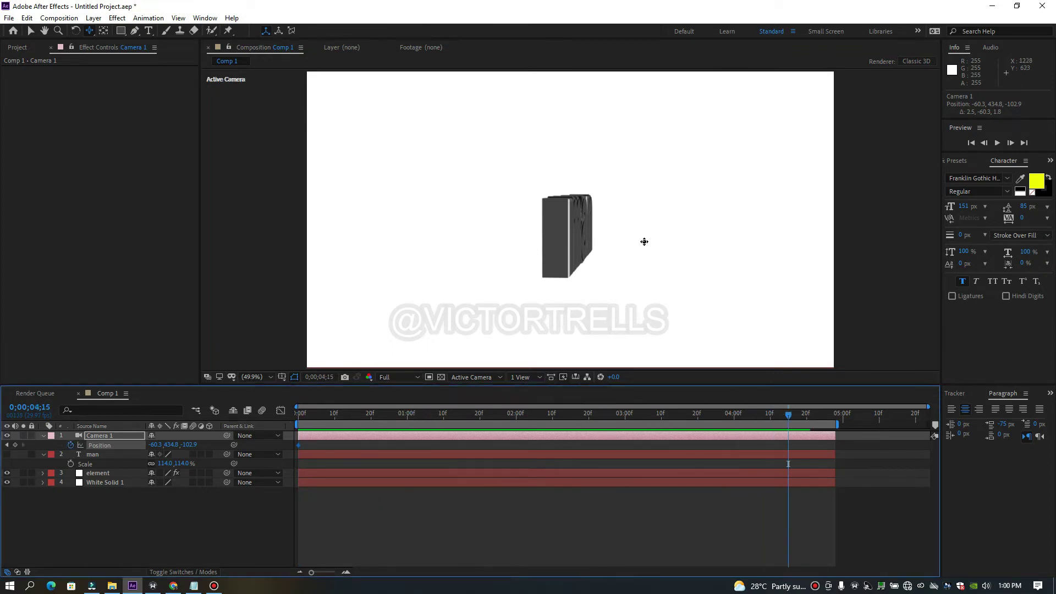
pyautogui.moveTo(643, 240); pyautogui.dragTo(579, 287)
pyautogui.press('c')
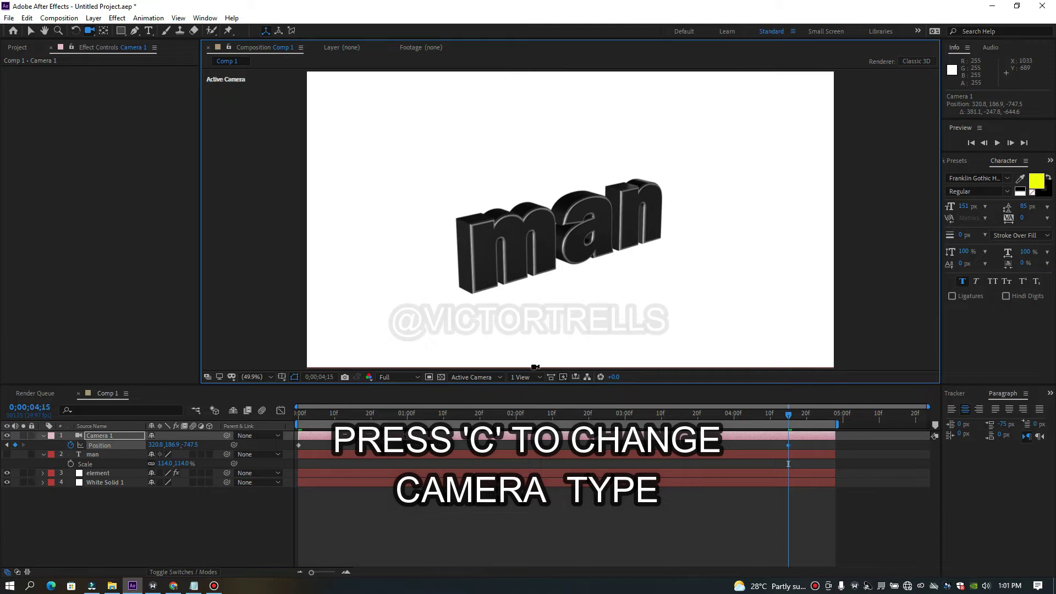
# Step: Preview the camera animation from the first frame and scrub to 0;00;02;12
pyautogui.press('Home')
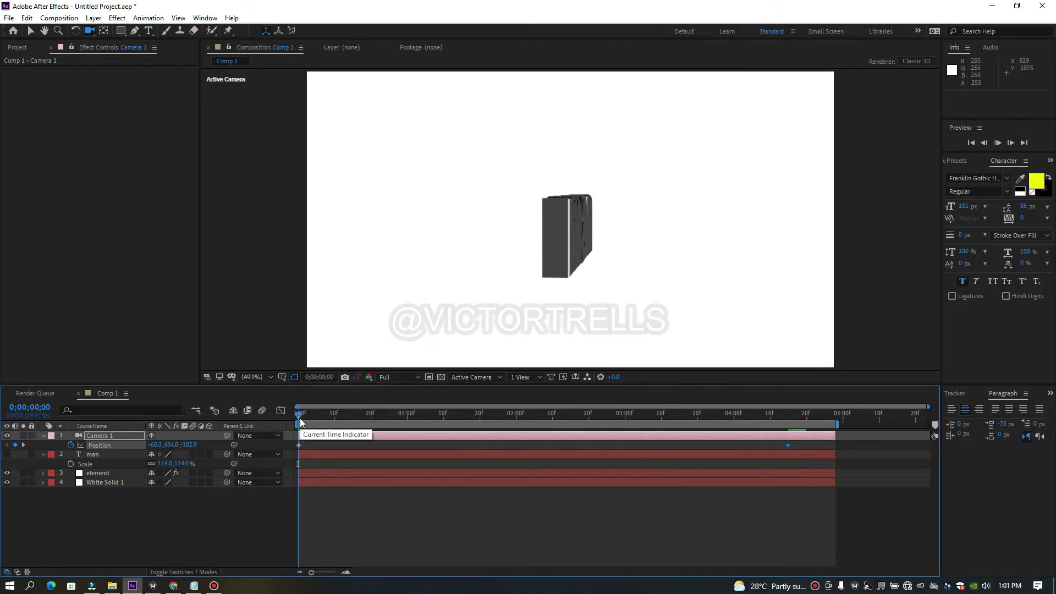
pyautogui.press('space')
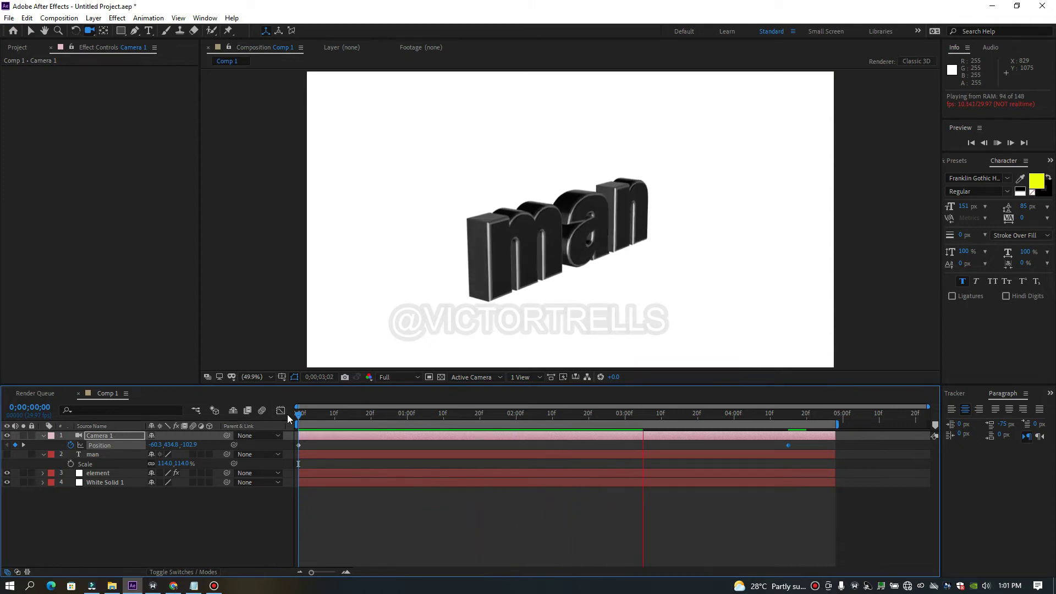
pyautogui.press('space')
pyautogui.moveTo(575, 415); pyautogui.dragTo(560, 415)
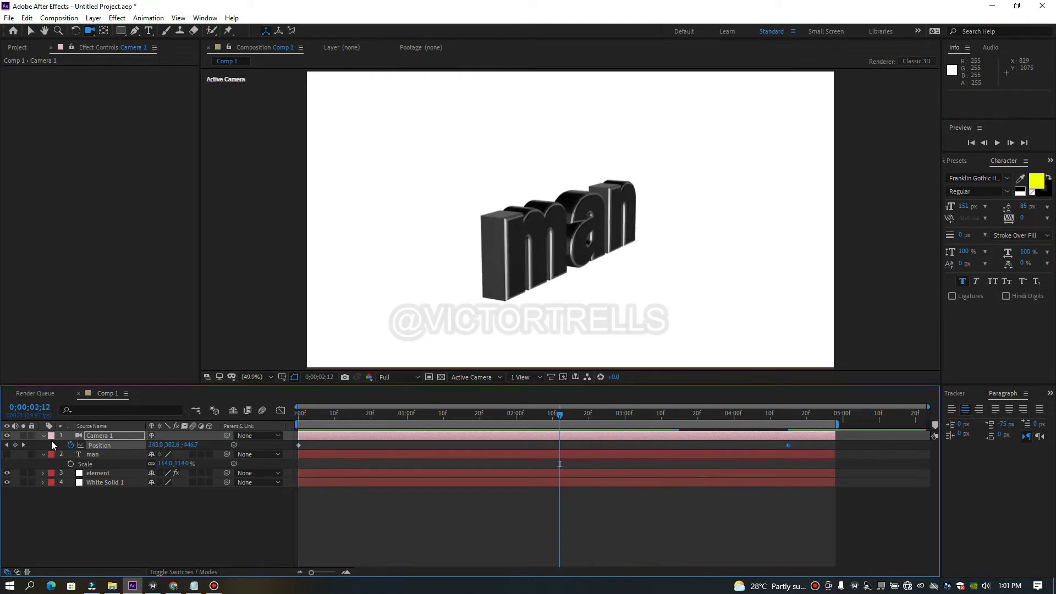
# Step: Open the element layer's Element scene setup and add a plane model to the scene beneath the extruded text
pyautogui.click(97, 474)
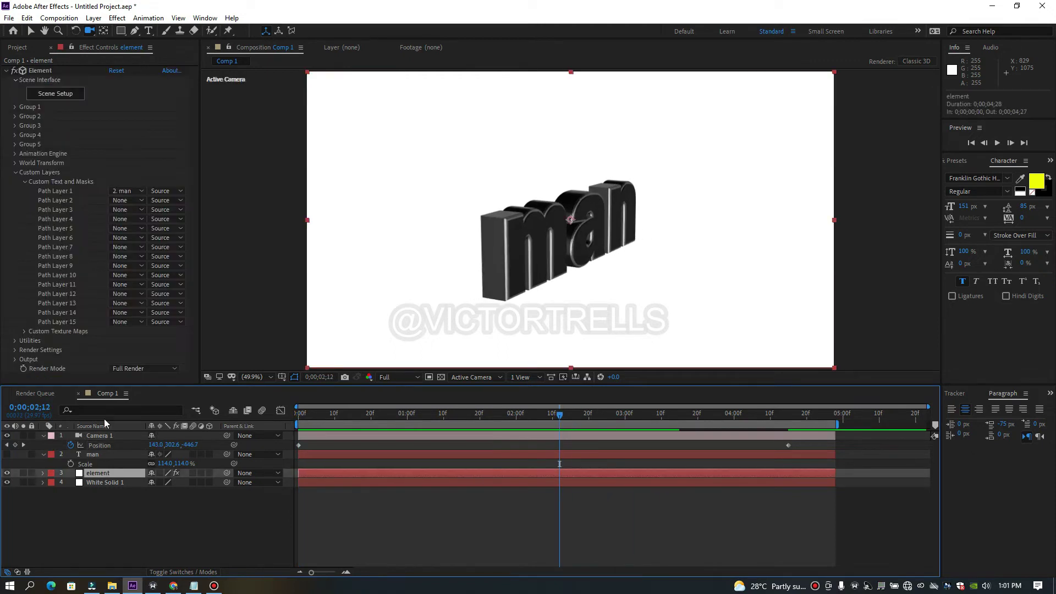
pyautogui.click(67, 97)
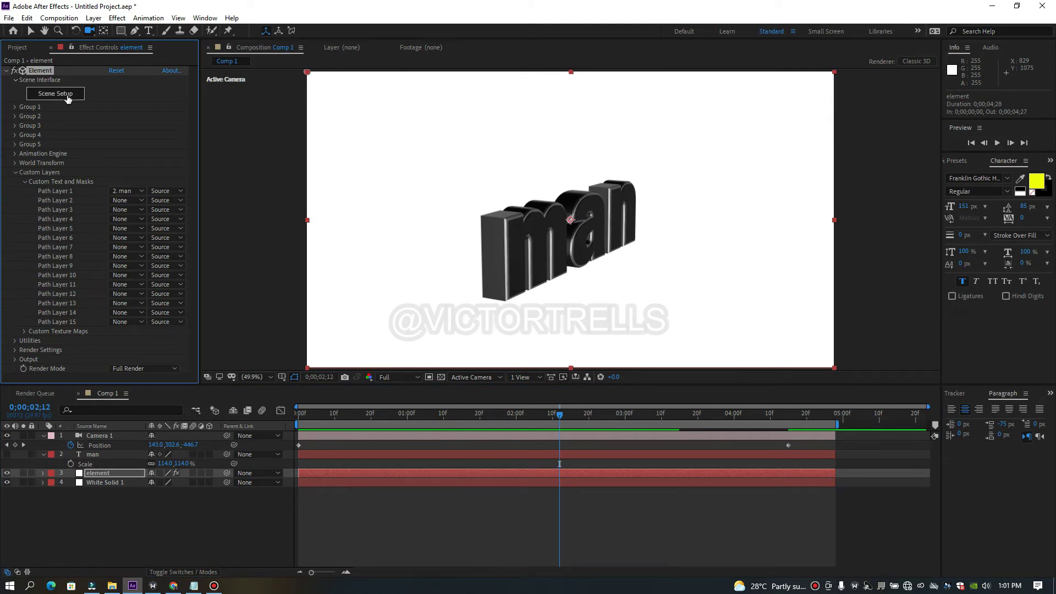
pyautogui.click(68, 95)
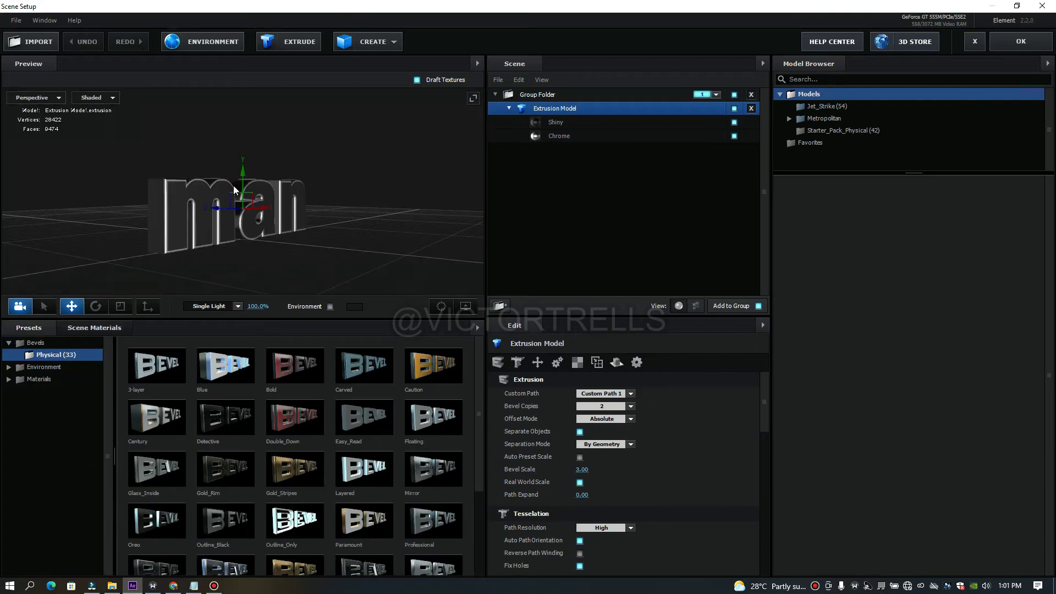
pyautogui.moveTo(347, 232); pyautogui.dragTo(369, 110)
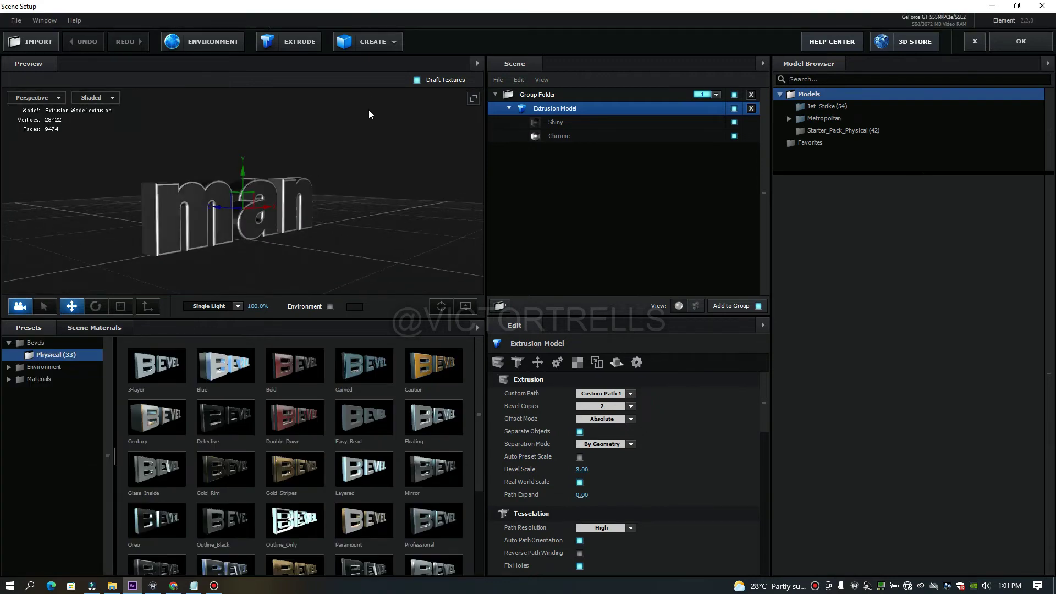
pyautogui.click(378, 42)
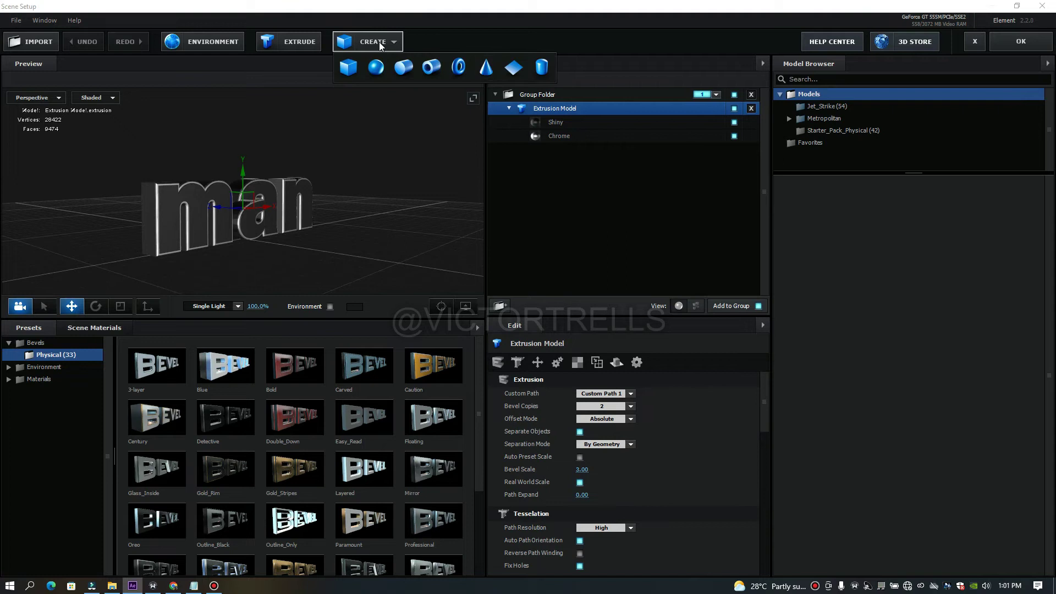
pyautogui.click(512, 68)
pyautogui.moveTo(335, 176); pyautogui.dragTo(235, 256)
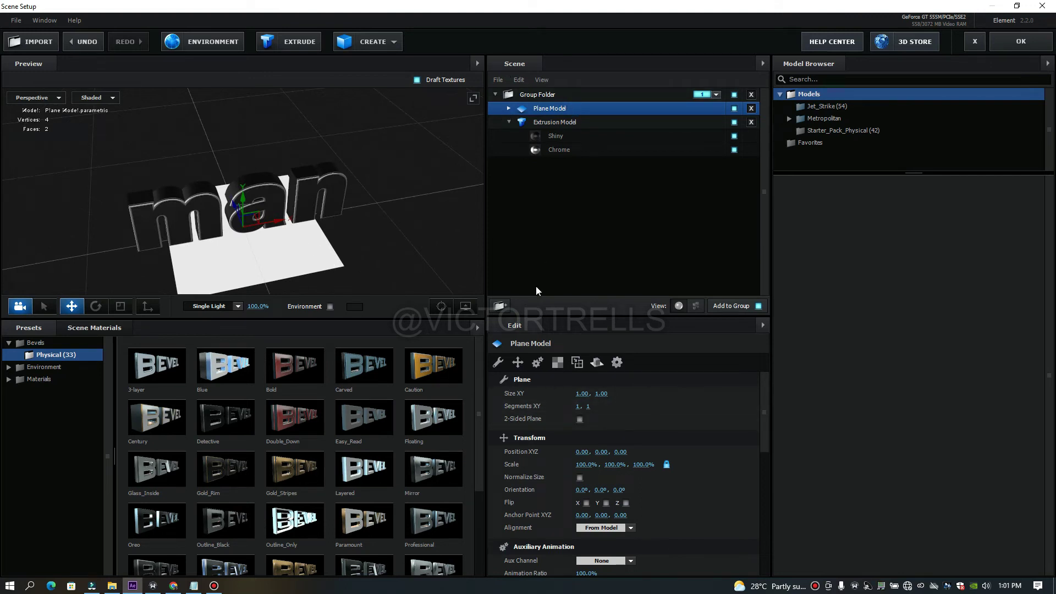
# Step: Set the plane model's Size XY to 100 by 100
pyautogui.click(579, 393)
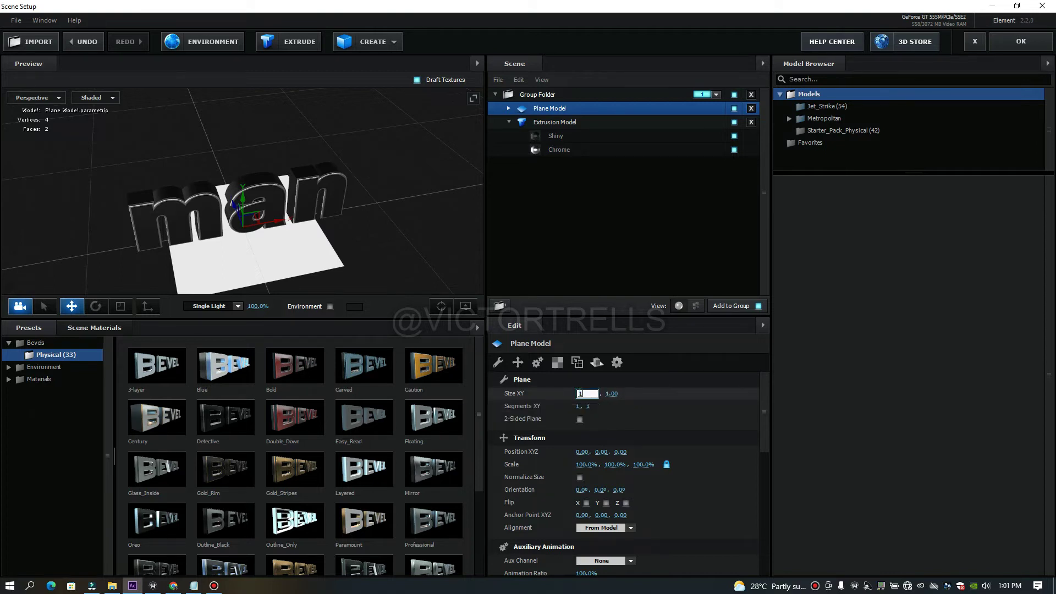
pyautogui.write('100')
pyautogui.click(612, 393)
pyautogui.write('1')
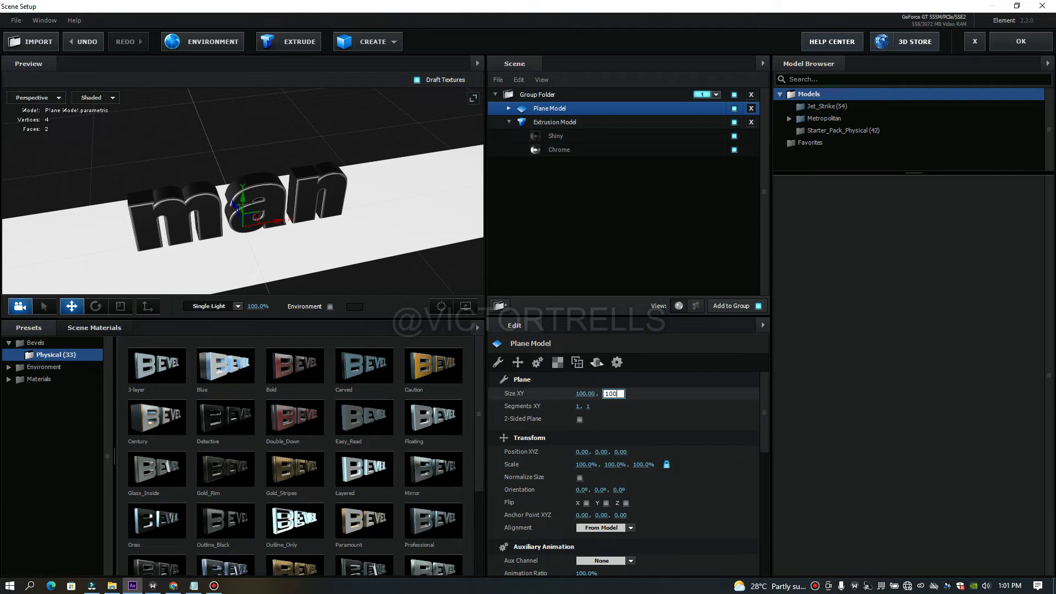
pyautogui.write('00')
pyautogui.press('Return')
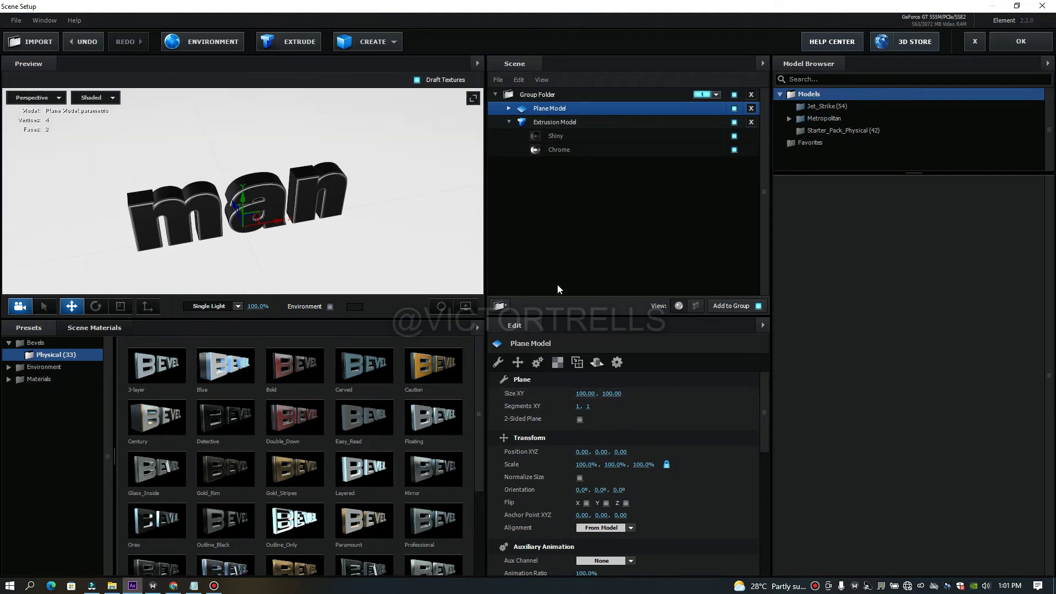
# Step: Set the plane model's UV Repeat to 100 in both directions
pyautogui.click(509, 108)
pyautogui.click(508, 108)
pyautogui.click(557, 362)
pyautogui.click(581, 406)
pyautogui.write('100')
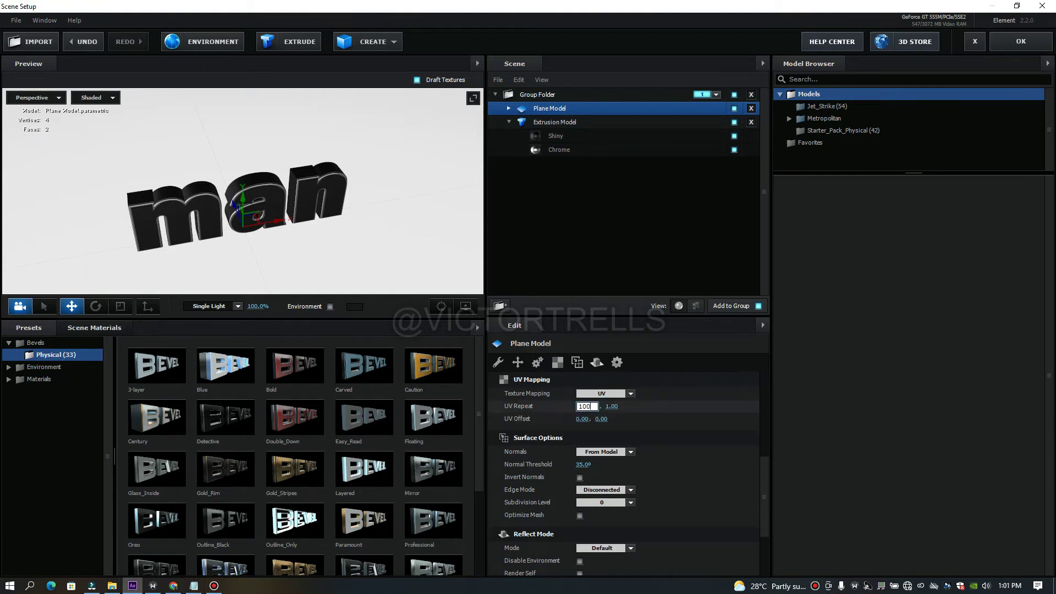
pyautogui.press('Tab')
pyautogui.press('Return')
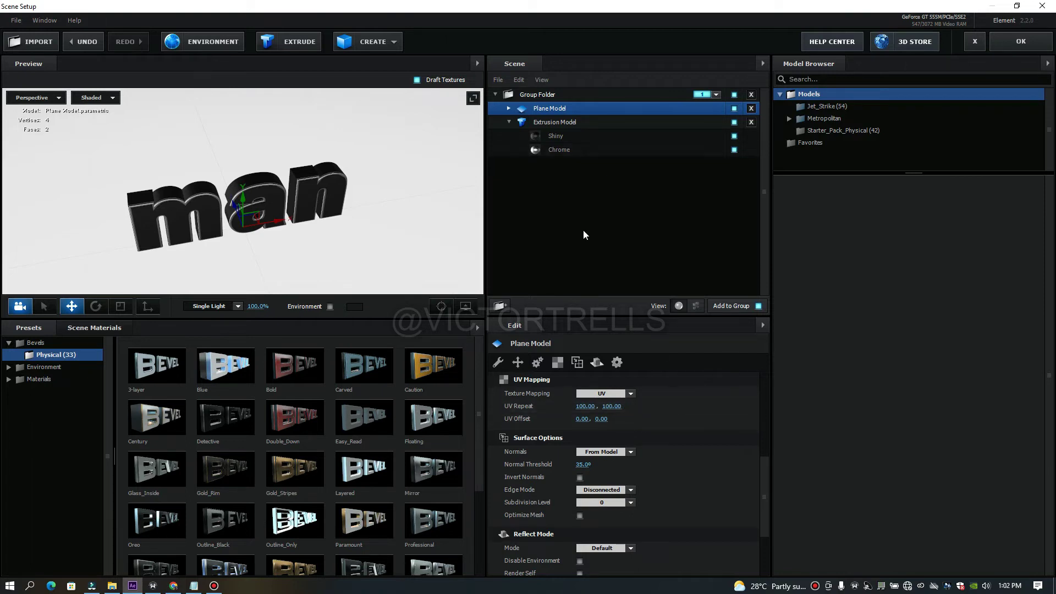
# Step: Enable Matte Shadow in the advanced settings of the plane's Default material and apply the scene
pyautogui.click(507, 122)
pyautogui.click(547, 108)
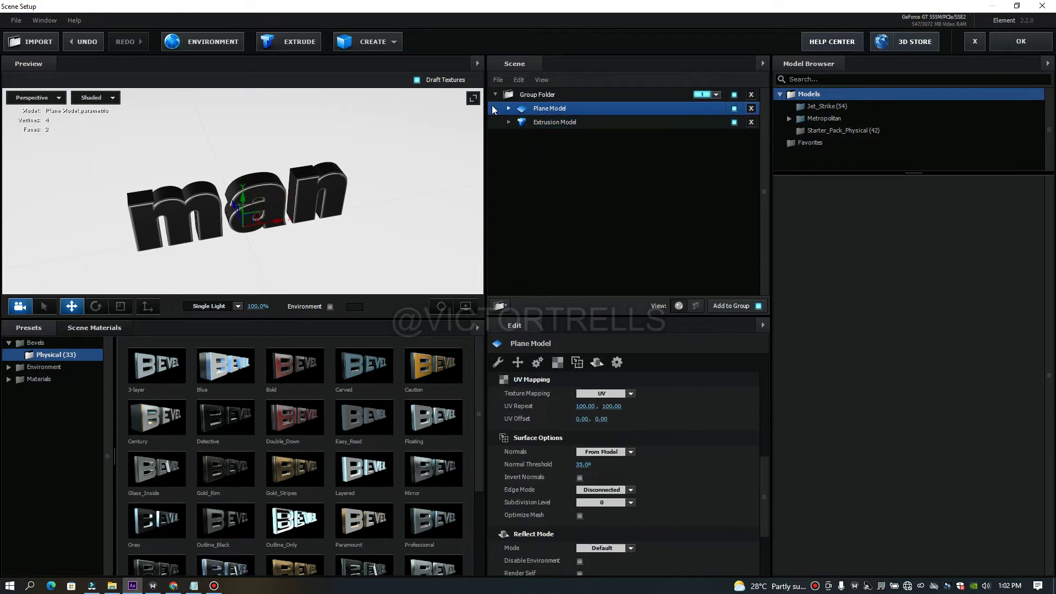
pyautogui.click(508, 108)
pyautogui.click(559, 122)
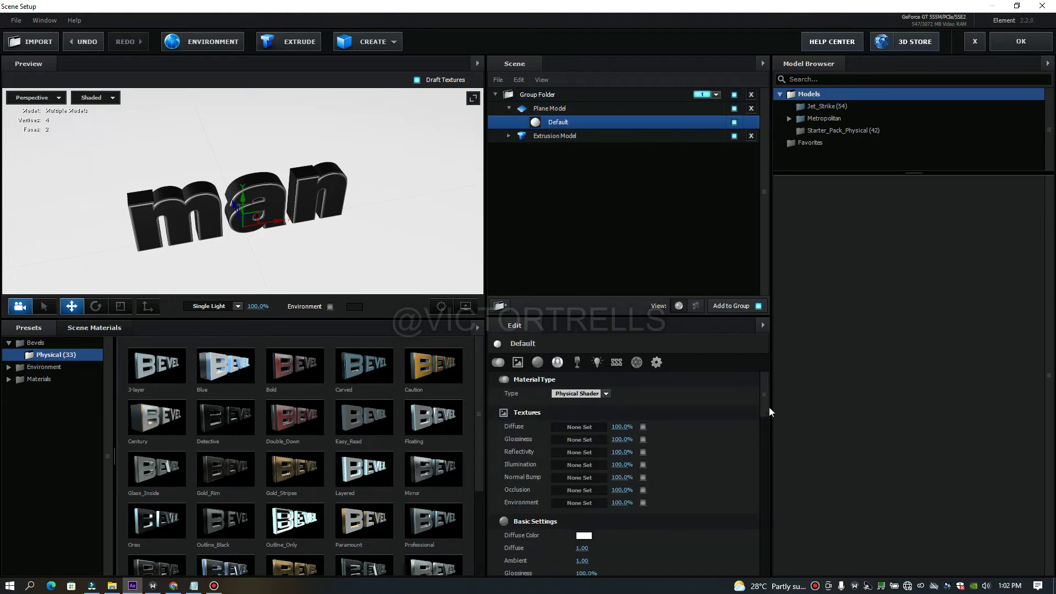
pyautogui.moveTo(764, 392); pyautogui.dragTo(771, 543)
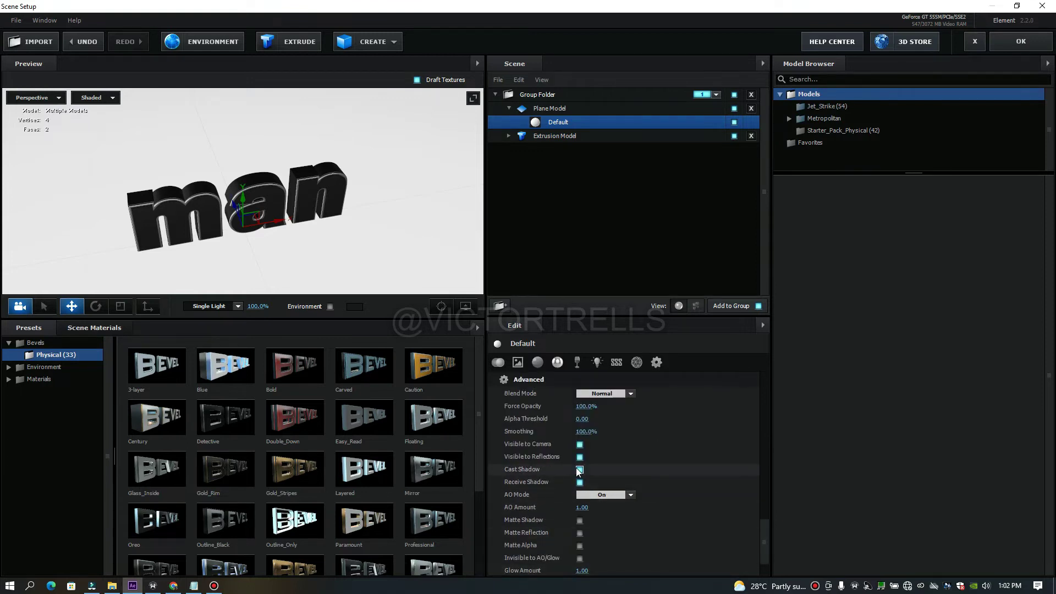
pyautogui.click(580, 521)
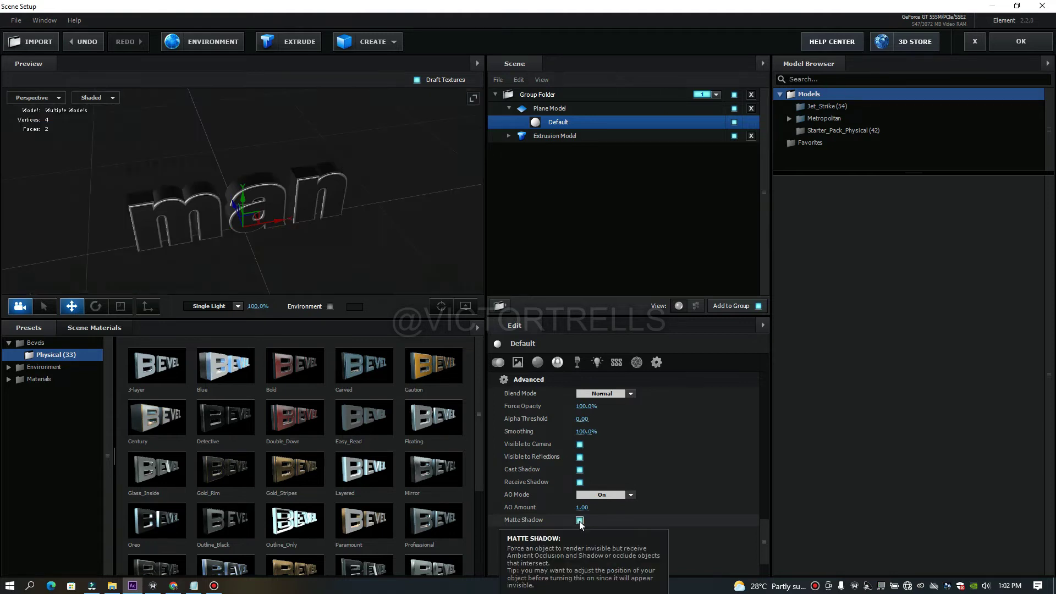
pyautogui.moveTo(343, 250); pyautogui.dragTo(374, 217)
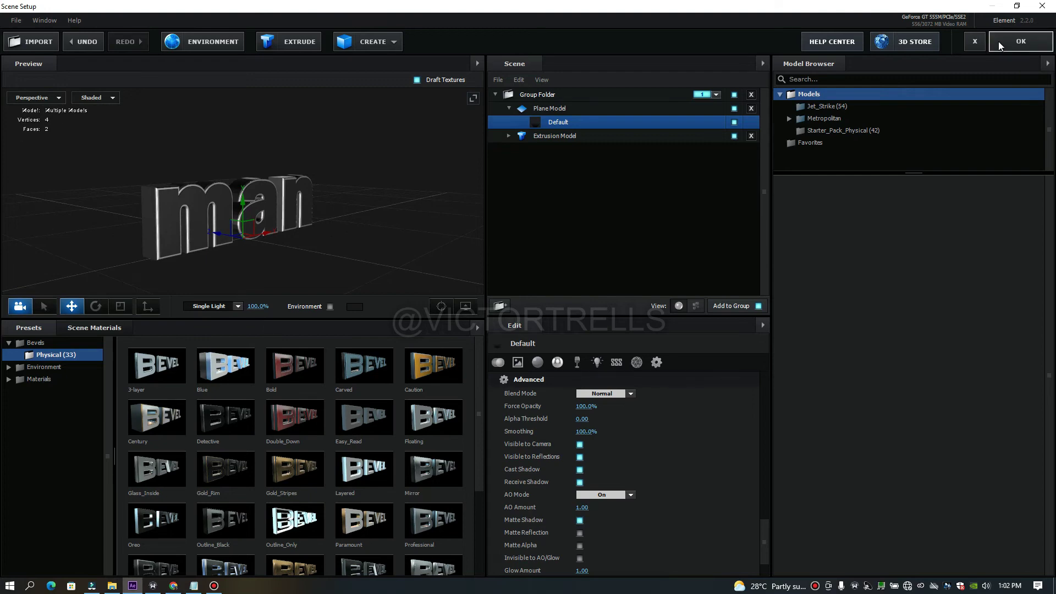
pyautogui.click(1018, 42)
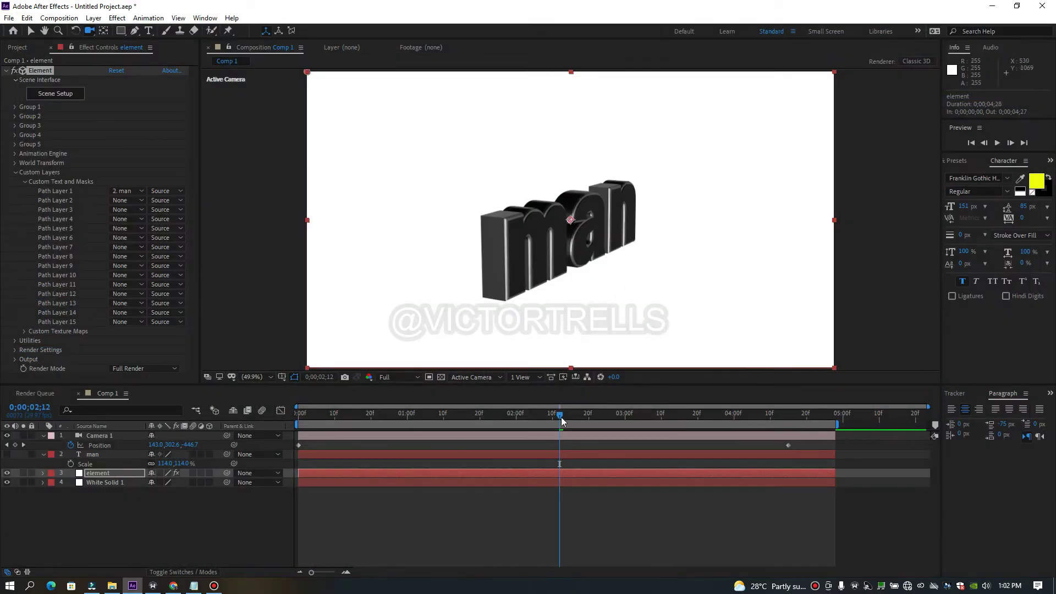
# Step: Go to 0;00;04;00 and begin a new light layer of type Parallel with a white color
pyautogui.moveTo(480, 418); pyautogui.dragTo(713, 414)
pyautogui.moveTo(728, 378); pyautogui.dragTo(737, 376)
pyautogui.rightClick(196, 525)
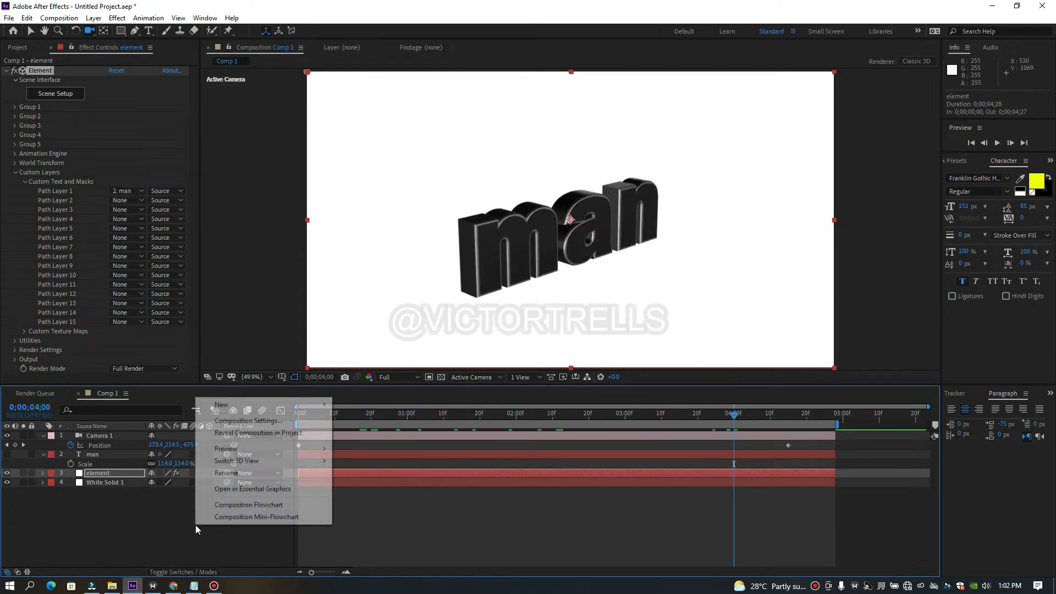
pyautogui.moveTo(227, 406)
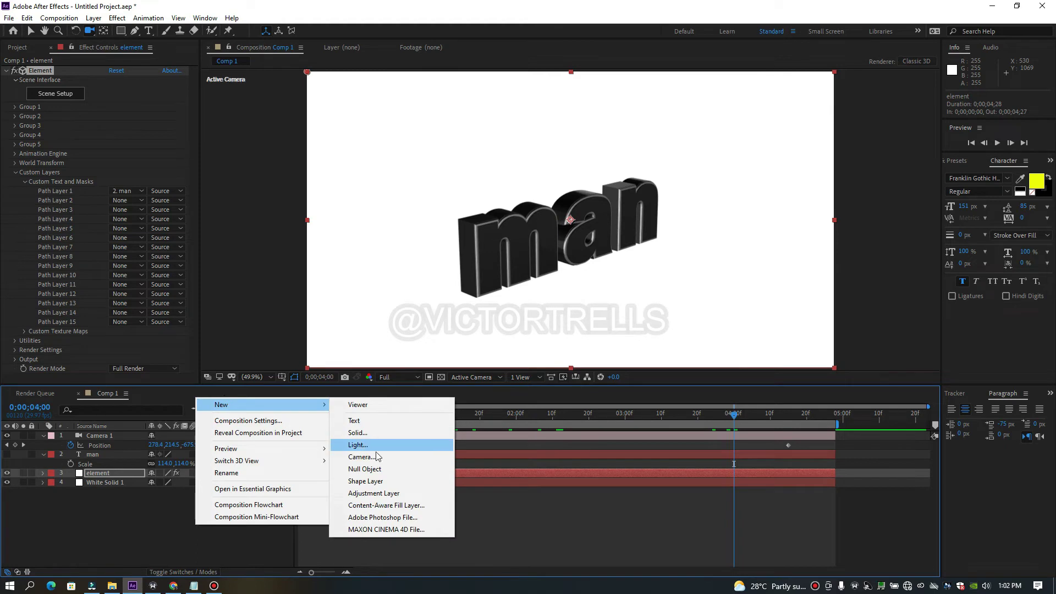
pyautogui.click(358, 445)
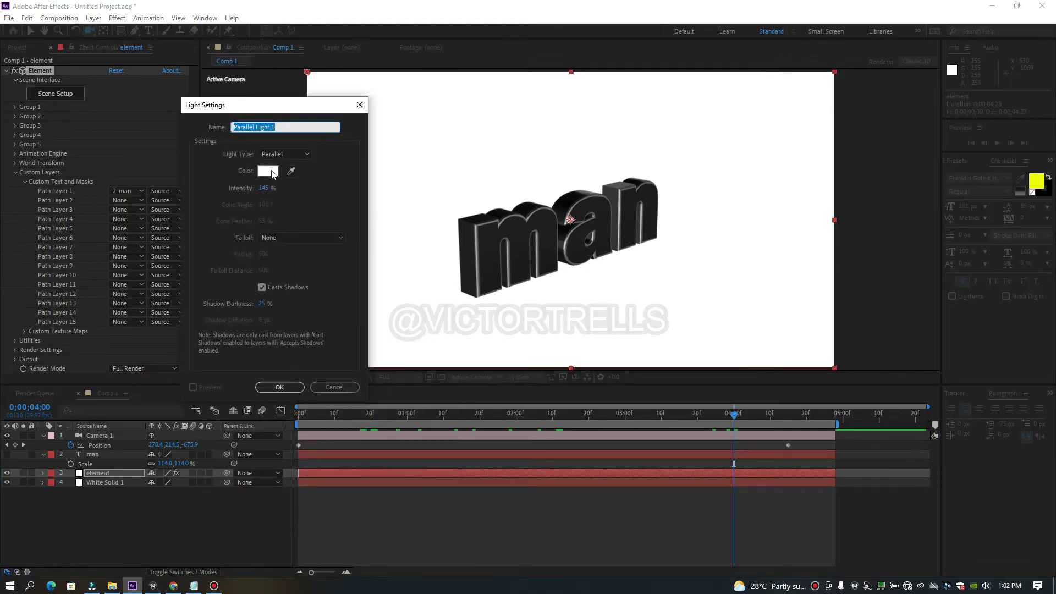
pyautogui.click(286, 153)
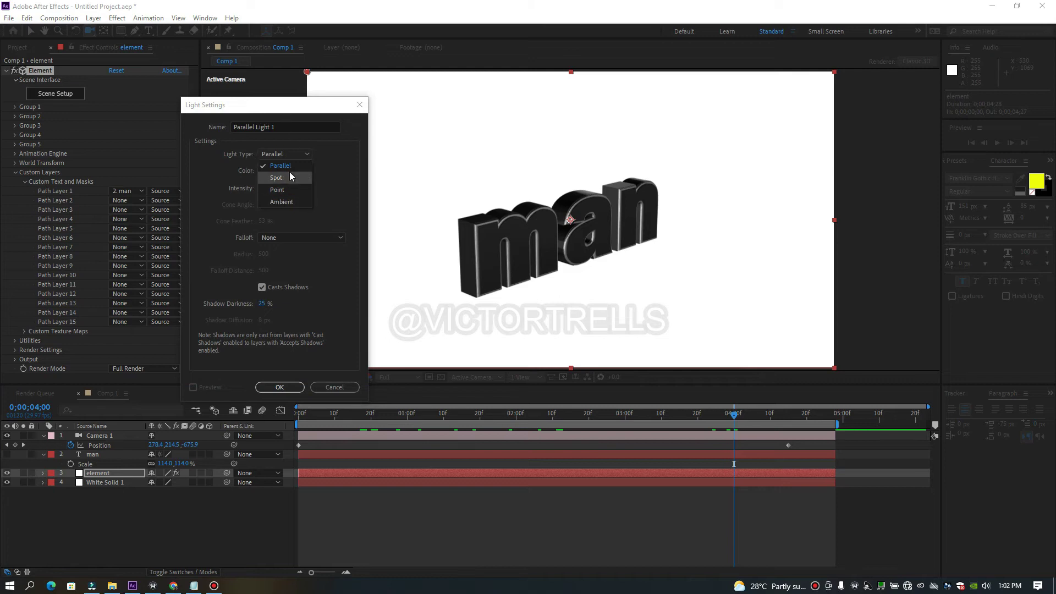
pyautogui.click(283, 165)
pyautogui.click(265, 189)
pyautogui.moveTo(264, 188); pyautogui.dragTo(302, 210)
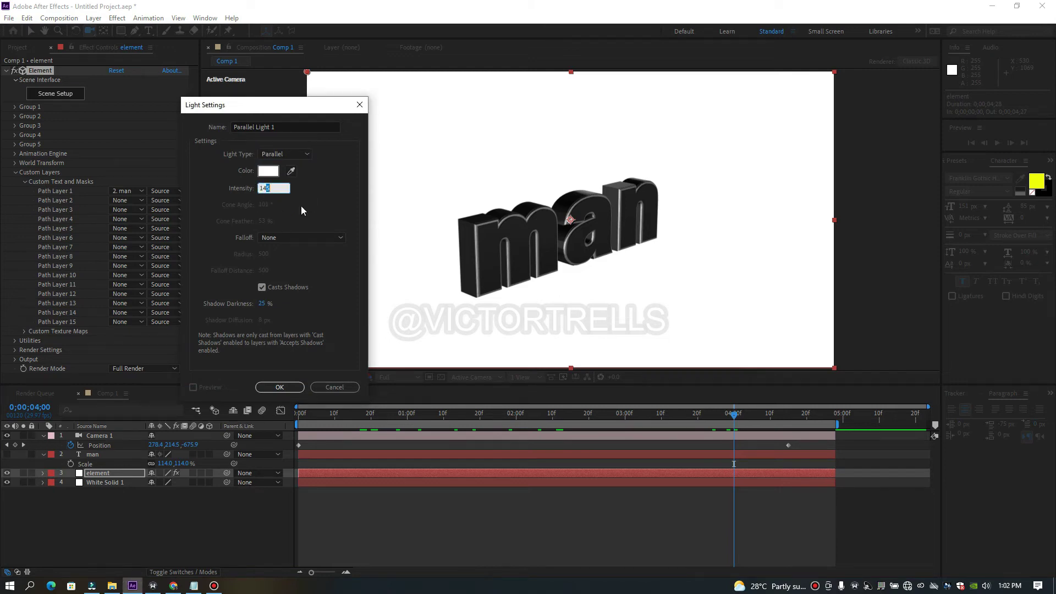
pyautogui.click(269, 172)
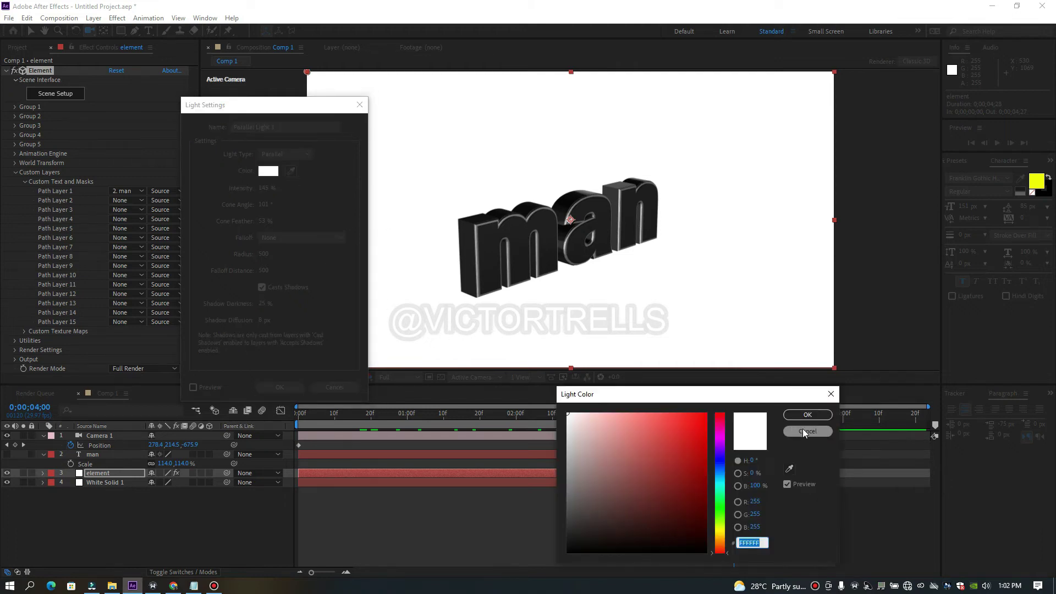
pyautogui.click(804, 433)
# Step: Set the parallel light's intensity to about 121%, adjust its Shadow Darkness, keep Casts Shadows on, and create the light
pyautogui.moveTo(267, 192); pyautogui.dragTo(256, 190)
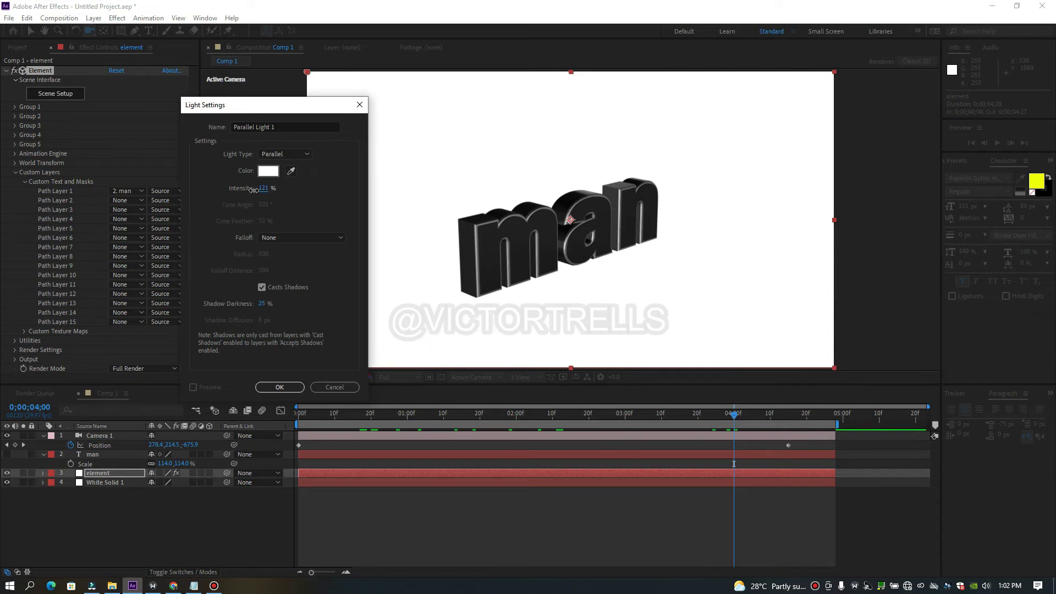
pyautogui.moveTo(265, 304); pyautogui.dragTo(259, 310)
pyautogui.click(262, 288)
pyautogui.click(262, 288)
pyautogui.click(279, 387)
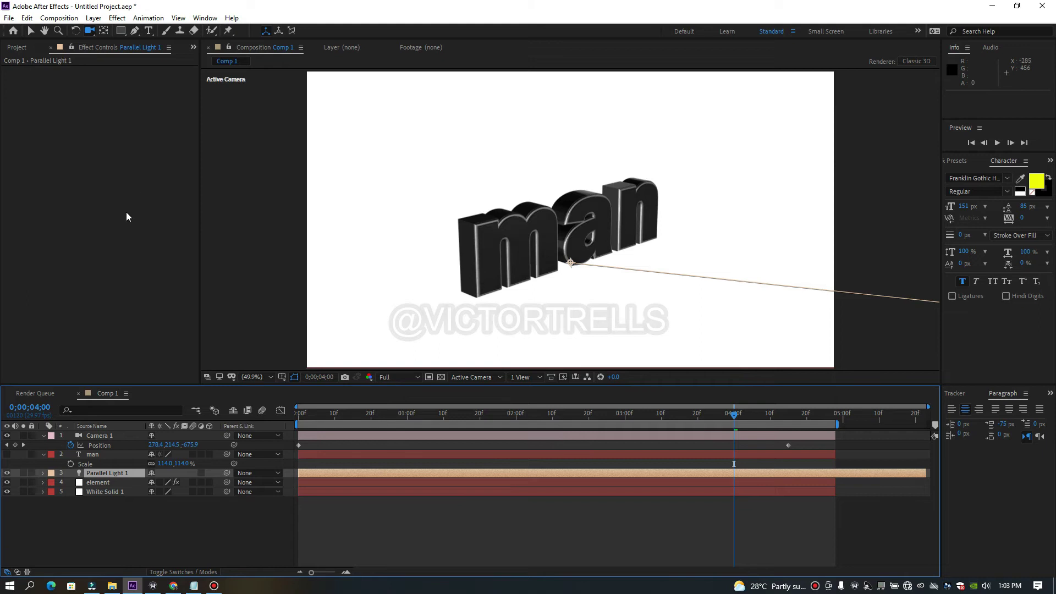
# Step: Preview the lit animation from 0;00;01;09 and stop at 0;00;01;03
pyautogui.click(117, 484)
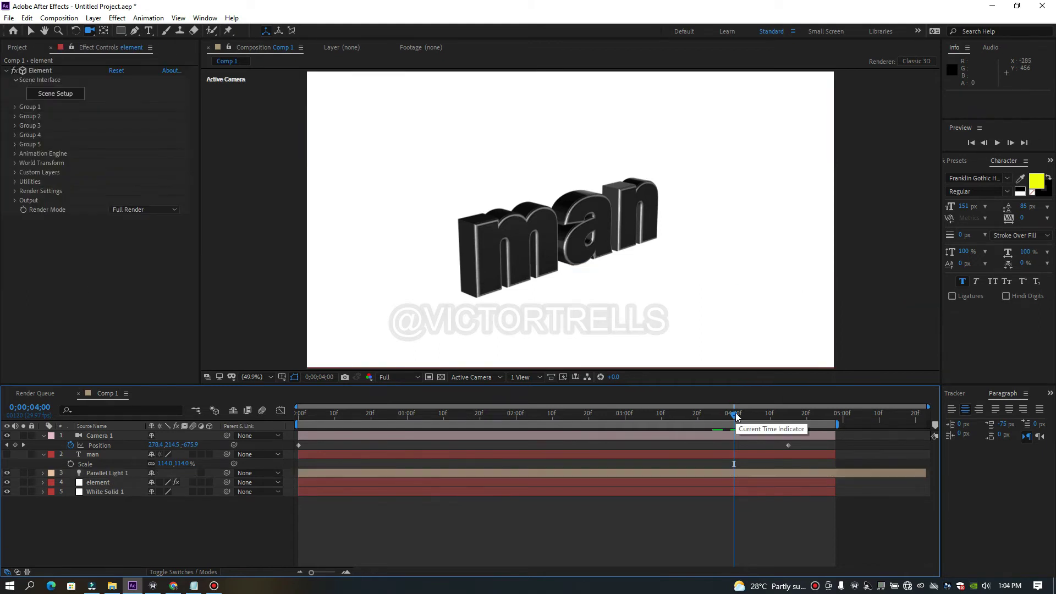
pyautogui.moveTo(738, 416); pyautogui.dragTo(439, 421)
pyautogui.press('space')
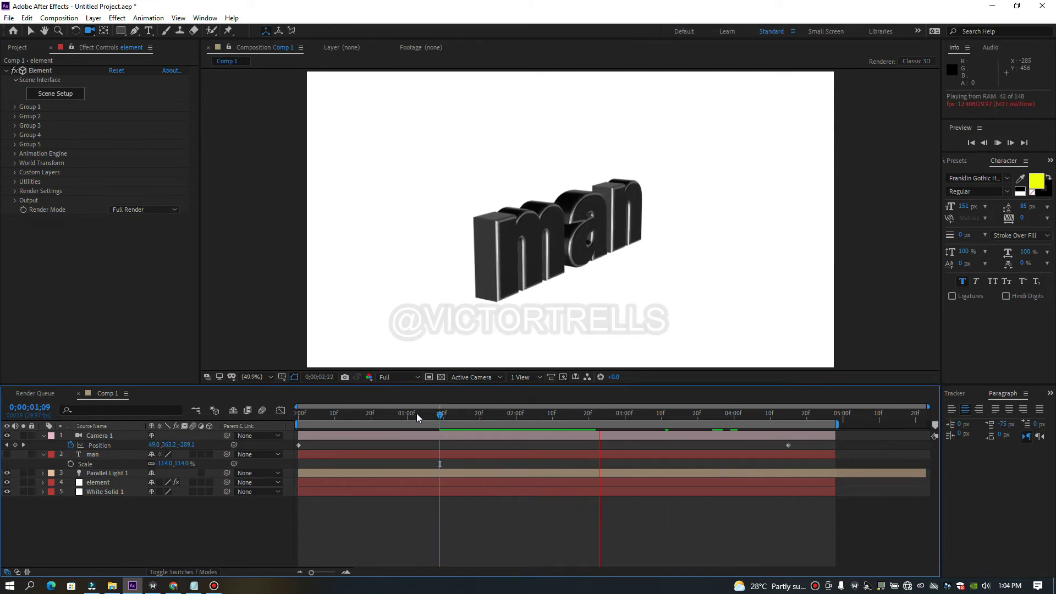
pyautogui.click(418, 414)
# Step: Enable both Matte Shadow and Shadows in the render settings of the element layer's Element effect
pyautogui.click(110, 484)
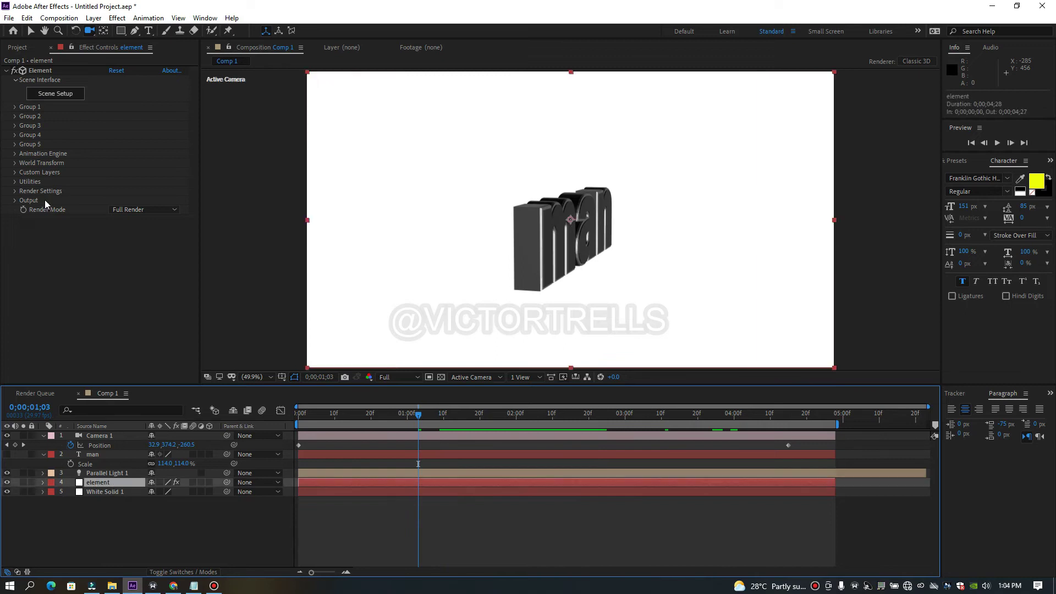
pyautogui.click(17, 192)
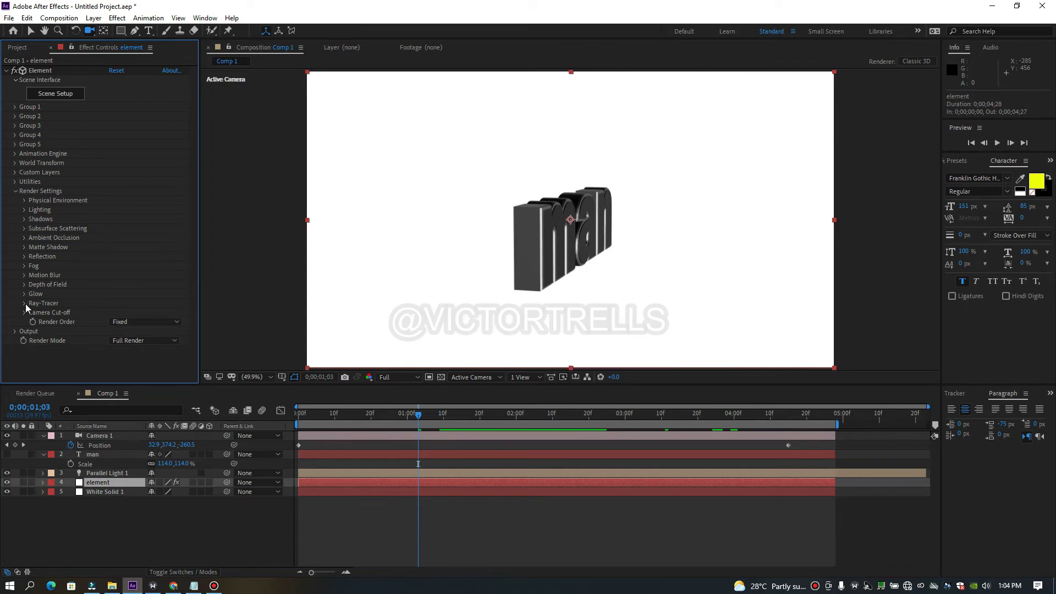
pyautogui.click(25, 249)
pyautogui.click(112, 257)
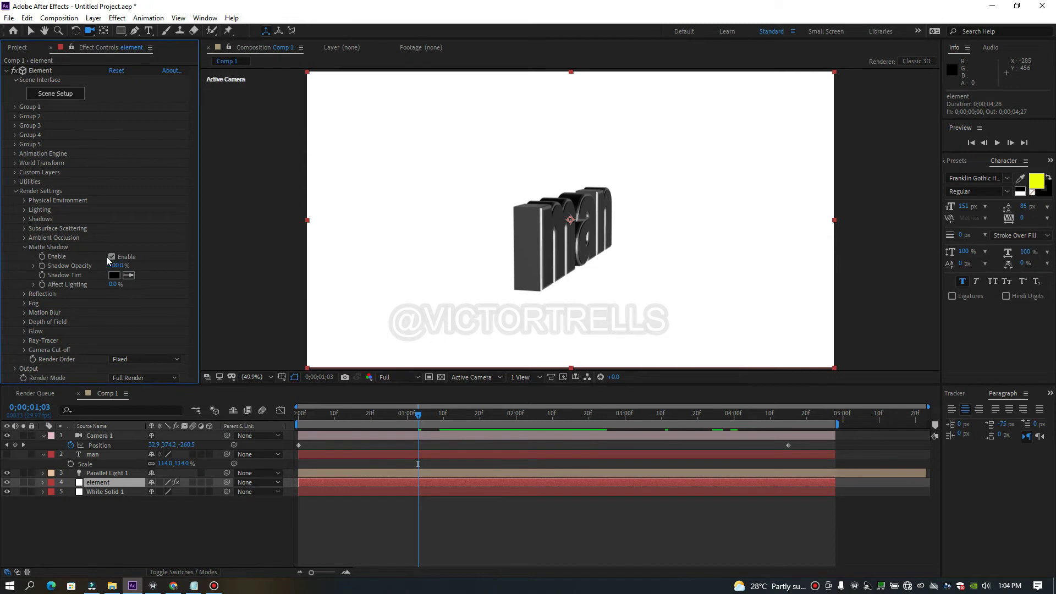
pyautogui.click(24, 220)
pyautogui.click(112, 229)
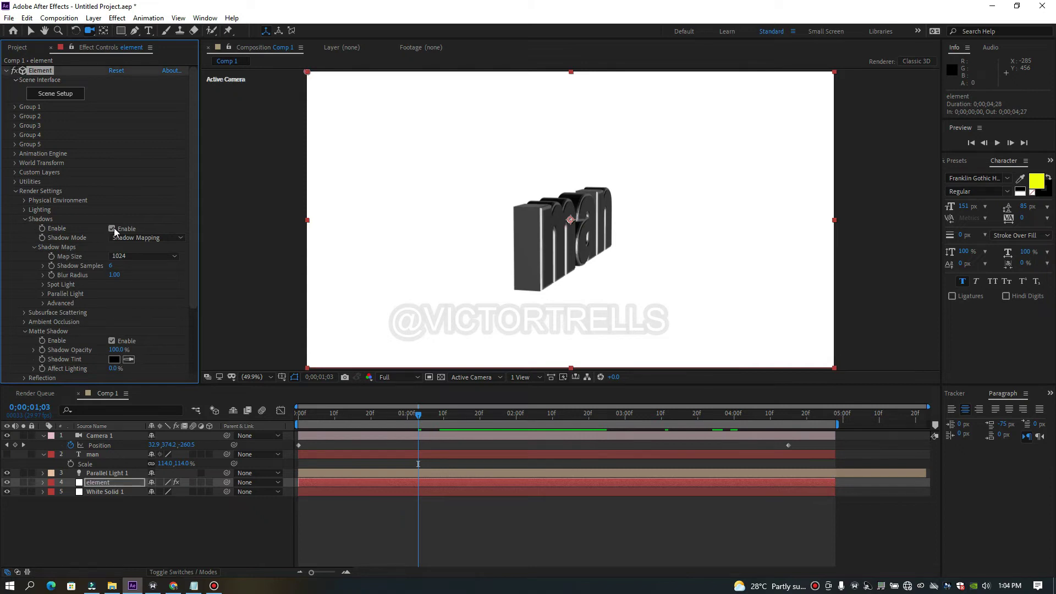
pyautogui.click(25, 219)
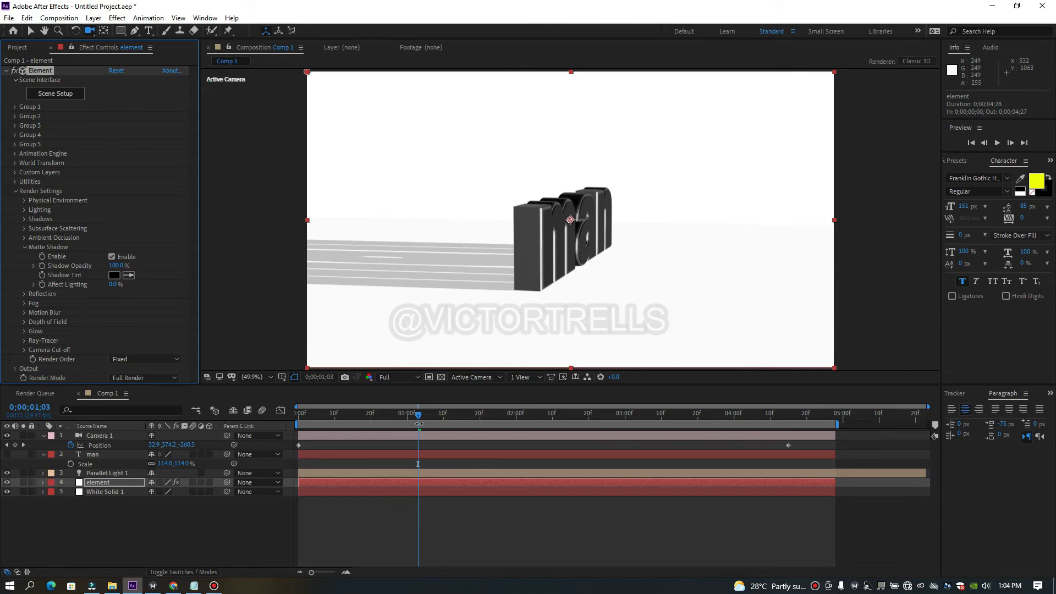
# Step: Preview the shadowed animation from 0;00;01;03 and 0;00;03;24, scrub to 0;00;02;11, and select the camera layer
pyautogui.press('space')
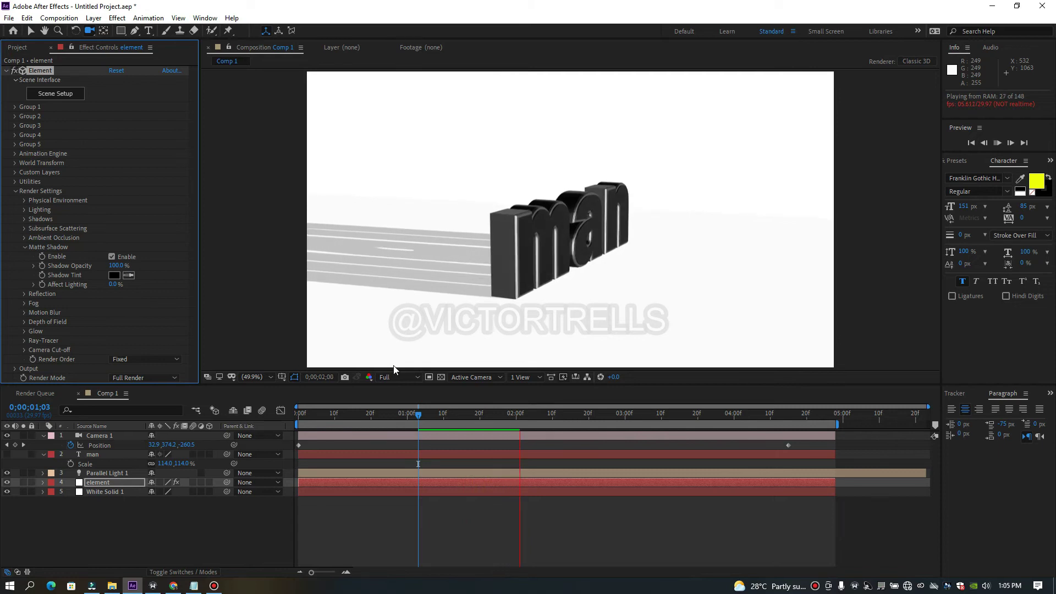
pyautogui.moveTo(594, 431); pyautogui.dragTo(714, 428)
pyautogui.press('space')
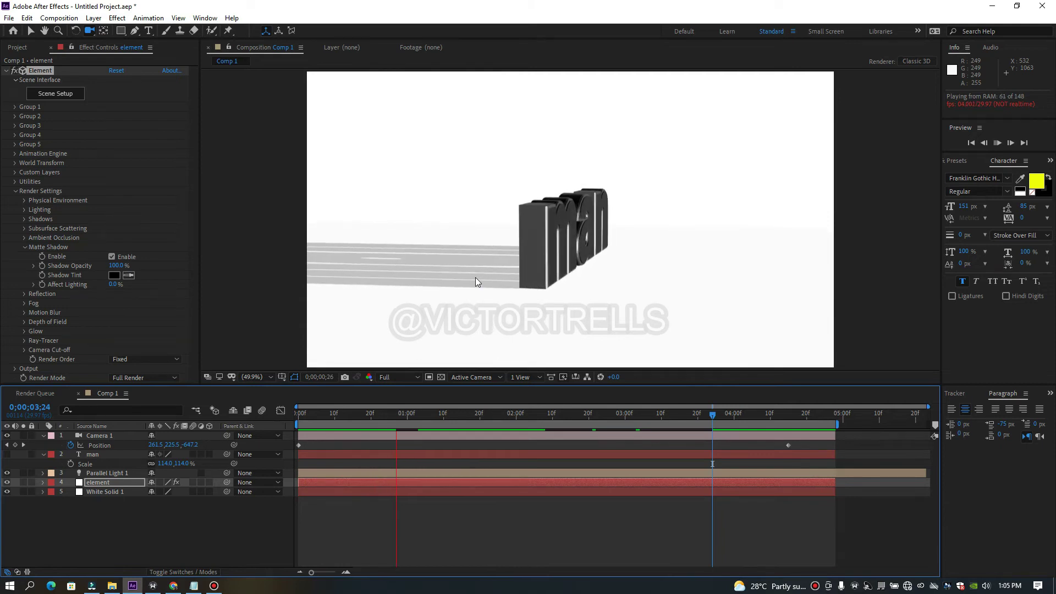
pyautogui.moveTo(710, 414); pyautogui.dragTo(556, 424)
pyautogui.click(359, 432)
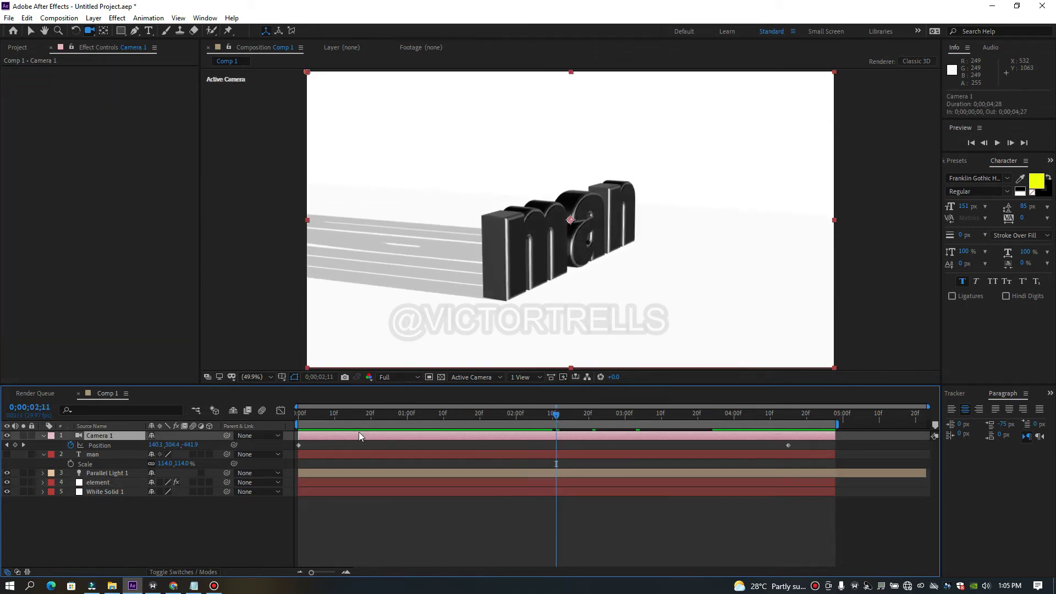
# Step: In the Front view, move the parallel light's point of interest onto the "man" text, to about X 978, Y 501.9
pyautogui.click(342, 473)
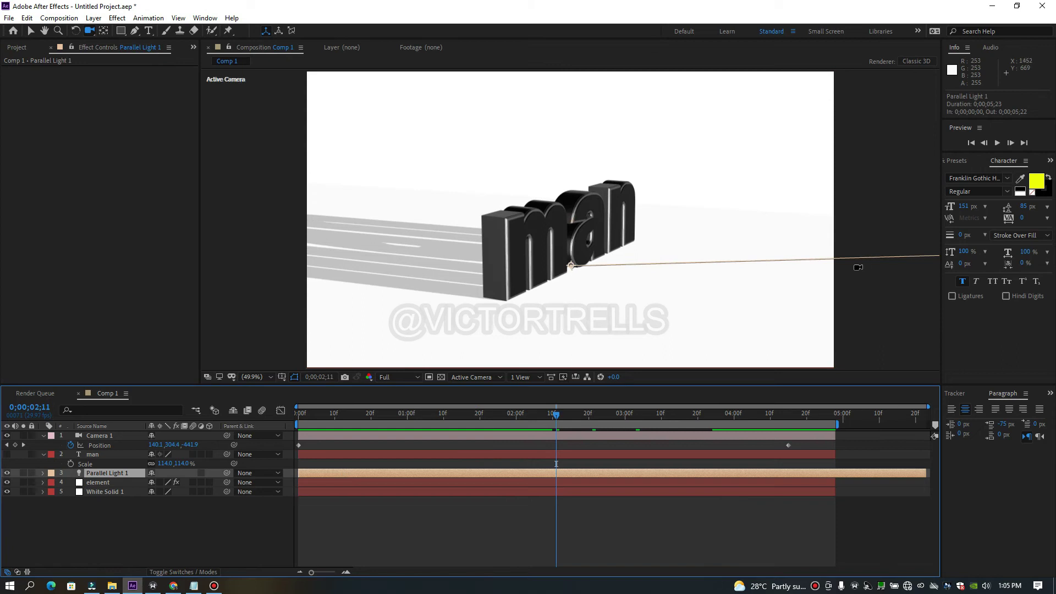
pyautogui.click(469, 377)
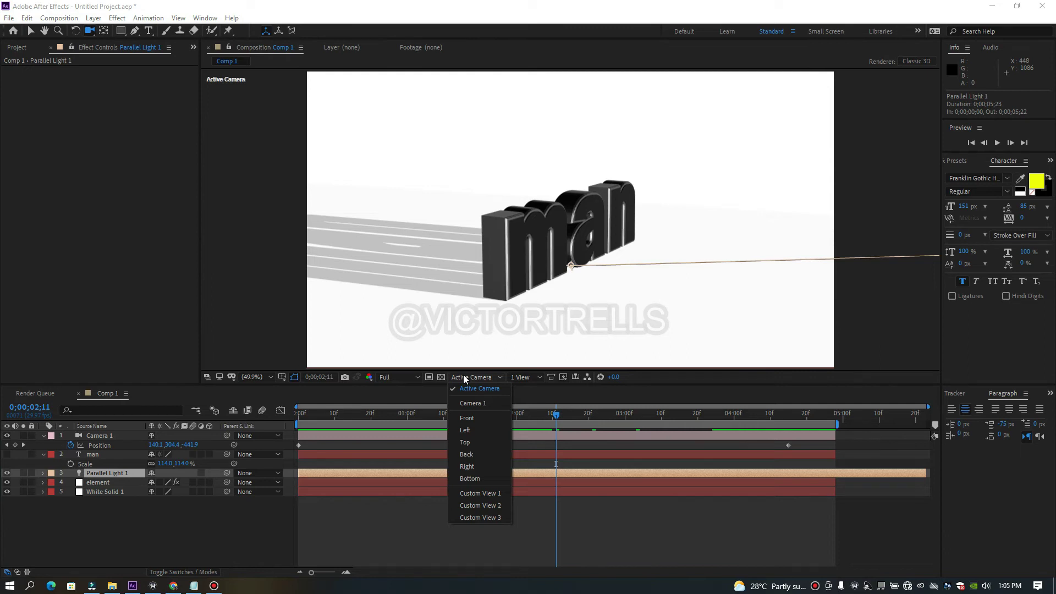
pyautogui.click(468, 419)
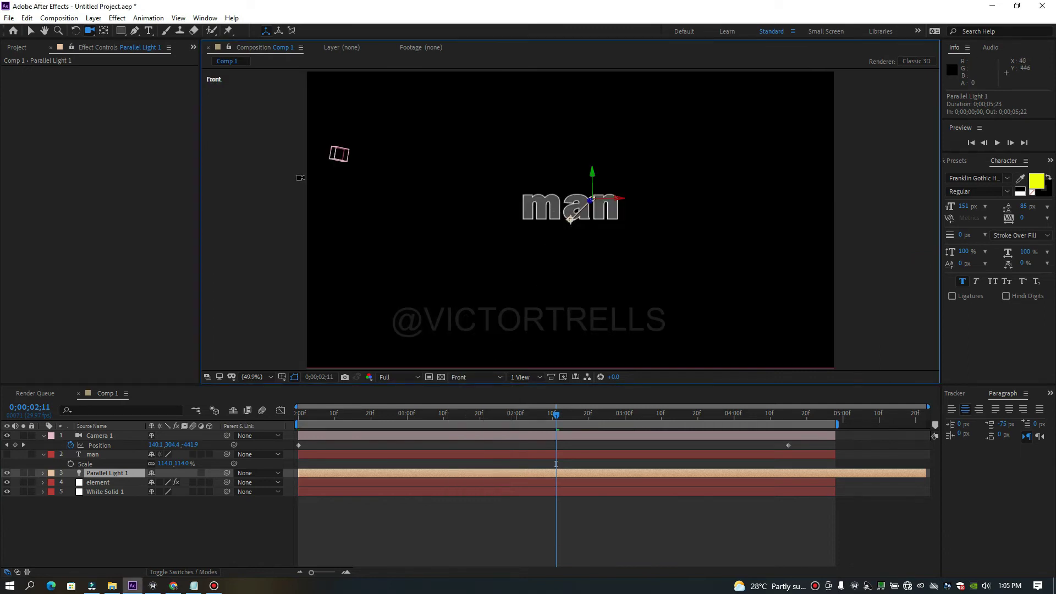
pyautogui.click(31, 31)
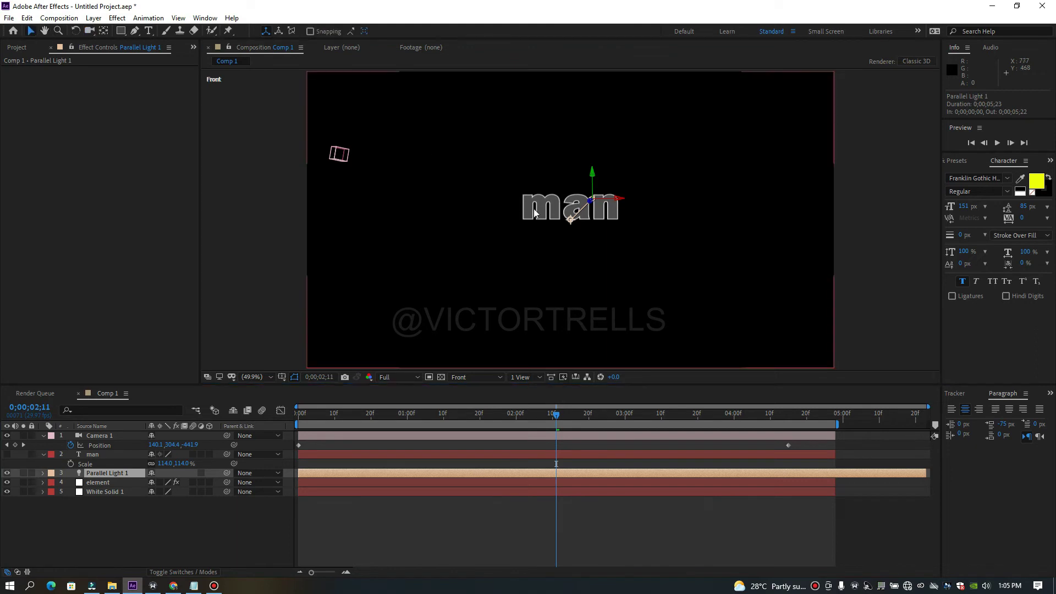
pyautogui.moveTo(571, 219); pyautogui.dragTo(576, 209)
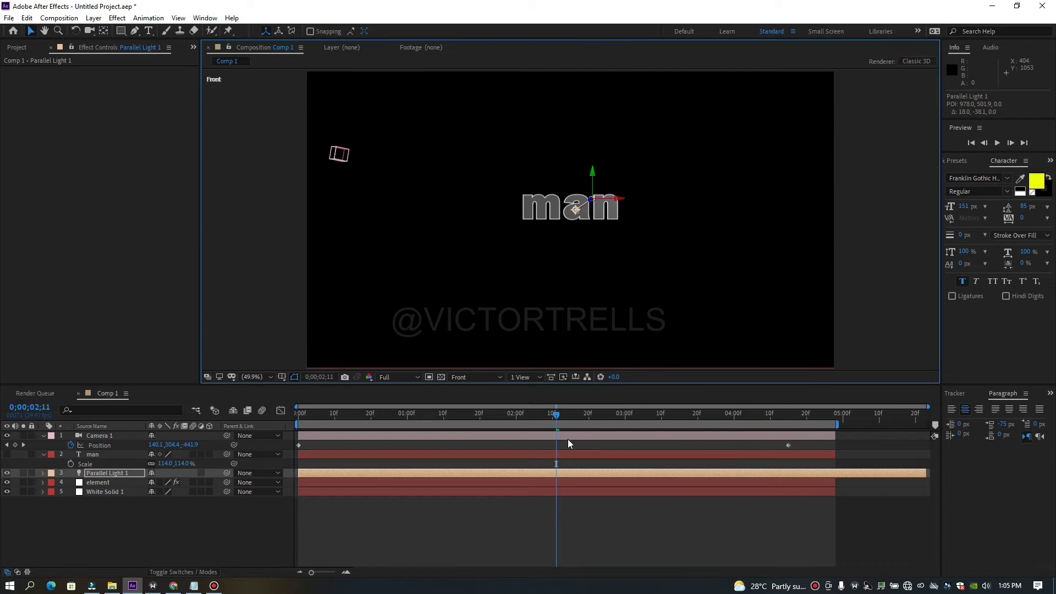
# Step: At 0;00;01;22 in the Left view, move the light's point of interest to about Y 493.9, Z -2
pyautogui.moveTo(556, 415); pyautogui.dragTo(491, 417)
pyautogui.click(473, 377)
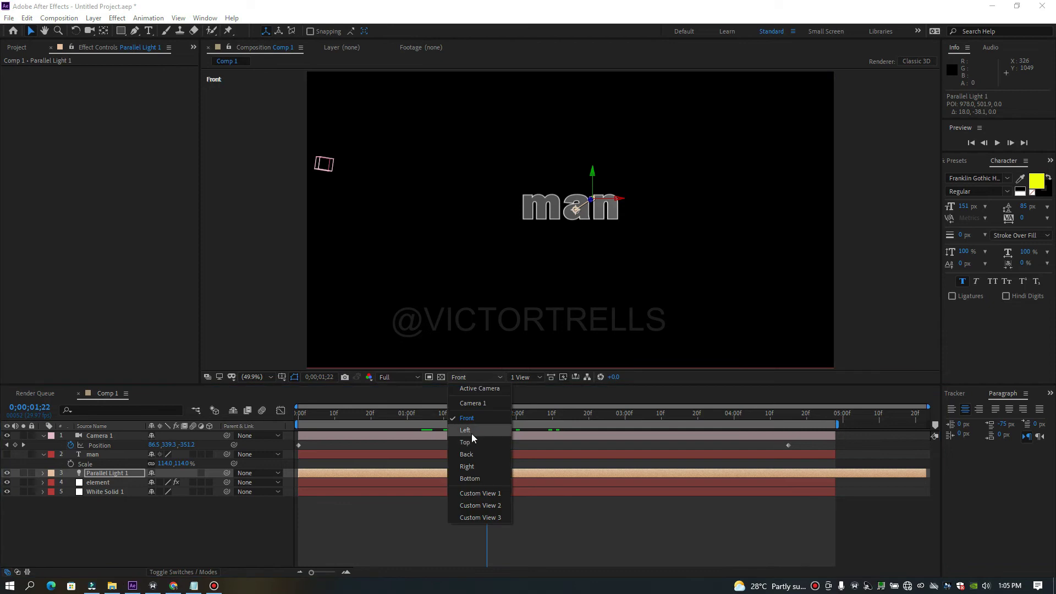
pyautogui.click(471, 435)
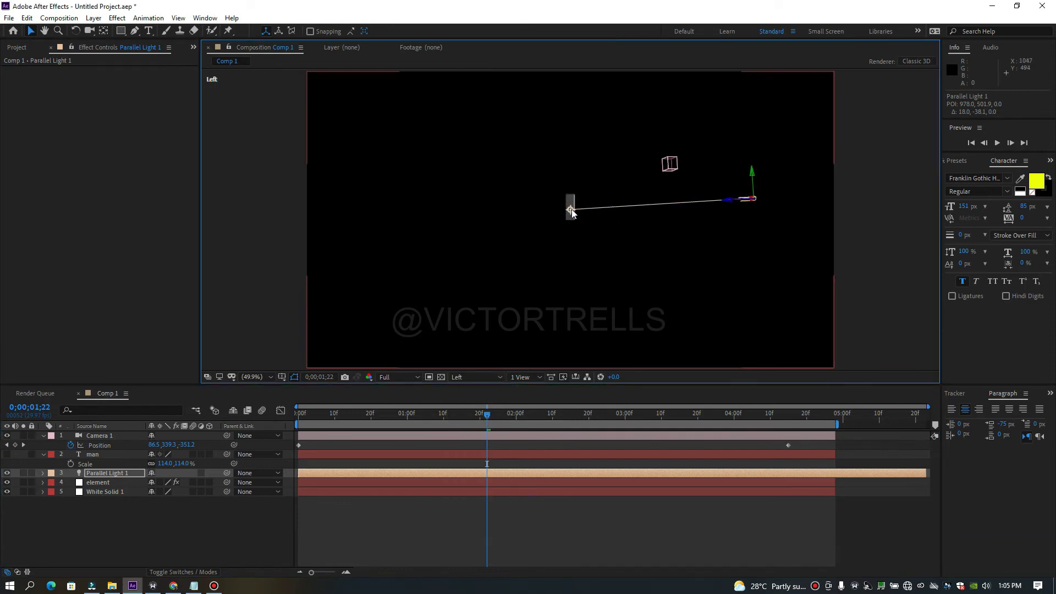
pyautogui.moveTo(569, 209); pyautogui.dragTo(571, 207)
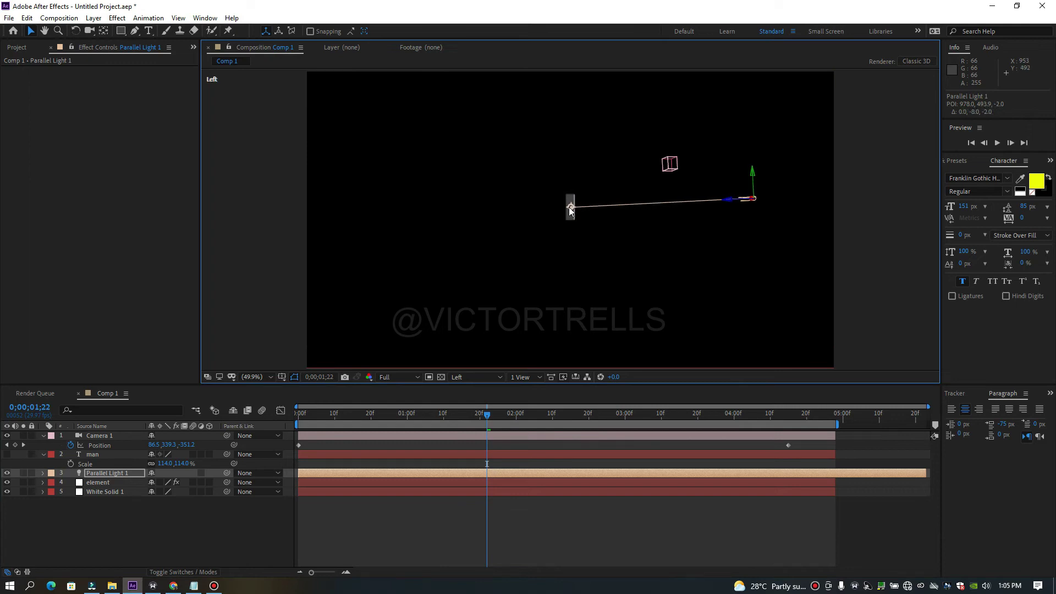
# Step: Examine the light's placement from the Right, Bottom and an orbited Custom View 1, and return to the Active Camera view
pyautogui.click(473, 379)
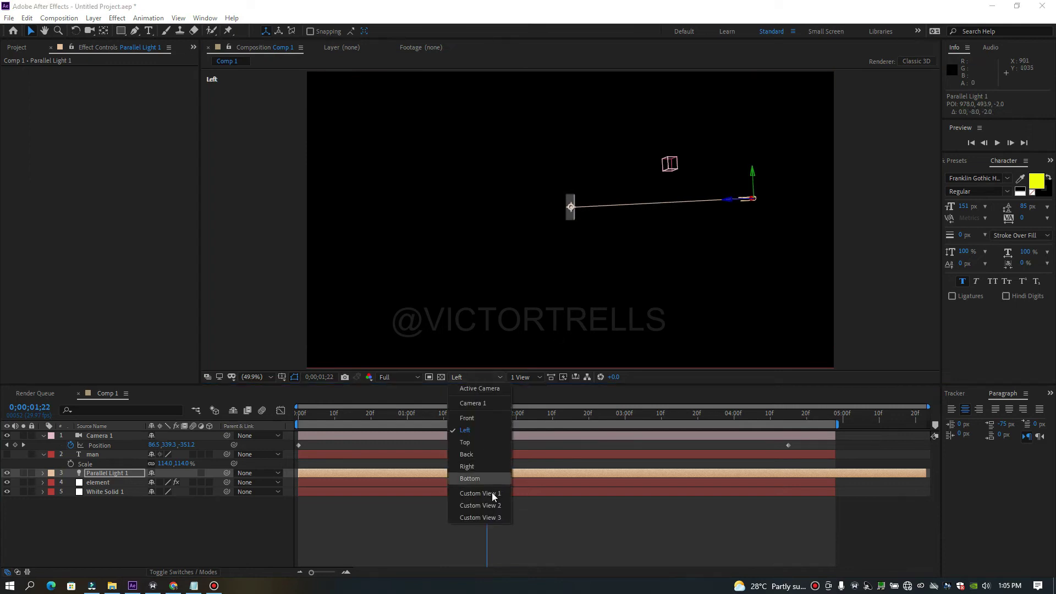
pyautogui.click(473, 466)
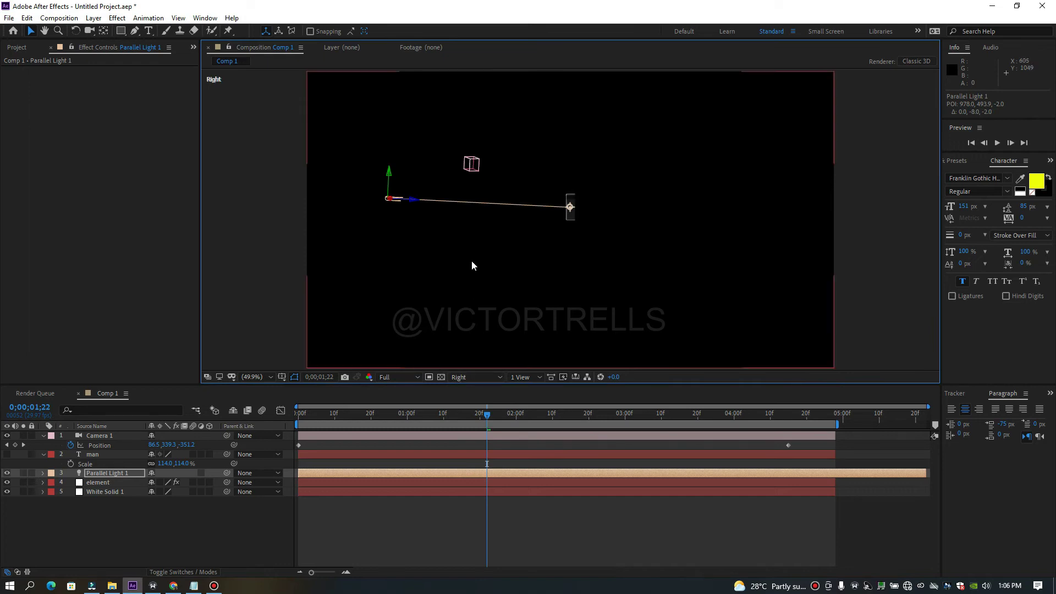
pyautogui.click(460, 378)
pyautogui.click(475, 480)
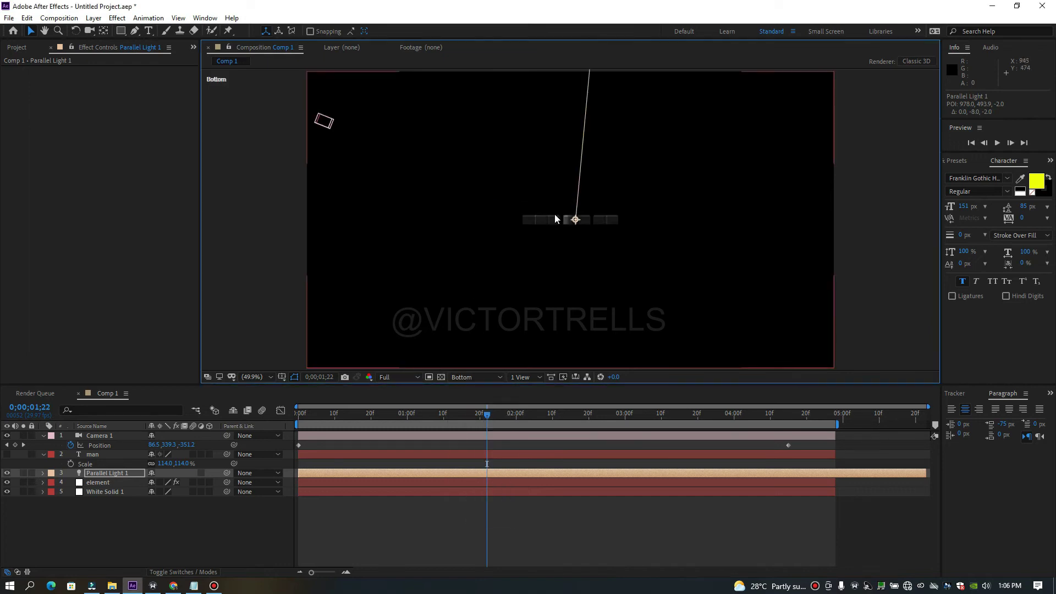
pyautogui.click(480, 379)
pyautogui.click(496, 496)
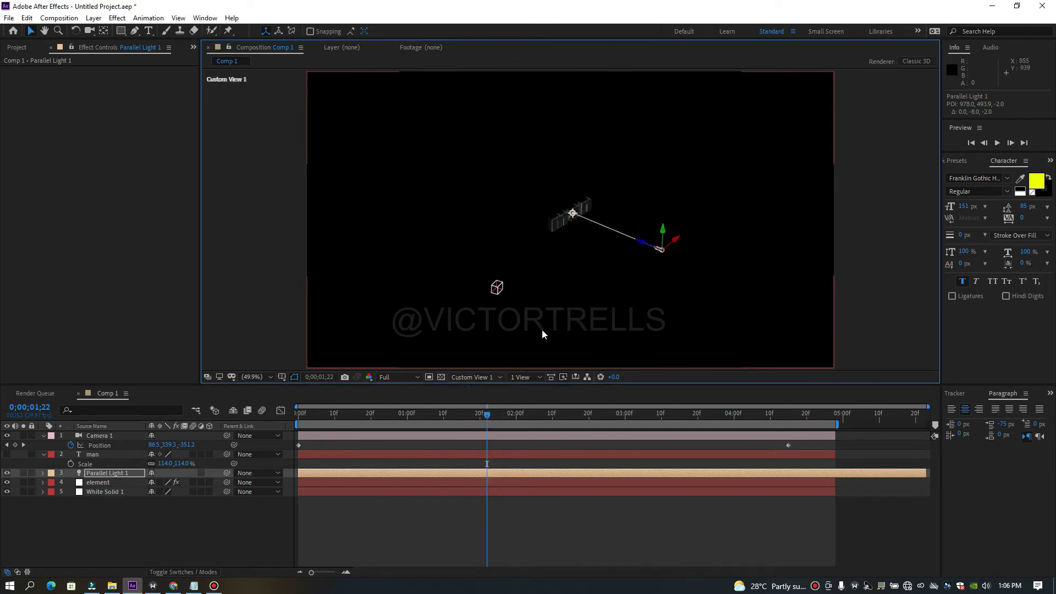
pyautogui.press('c')
pyautogui.moveTo(553, 275); pyautogui.dragTo(455, 250)
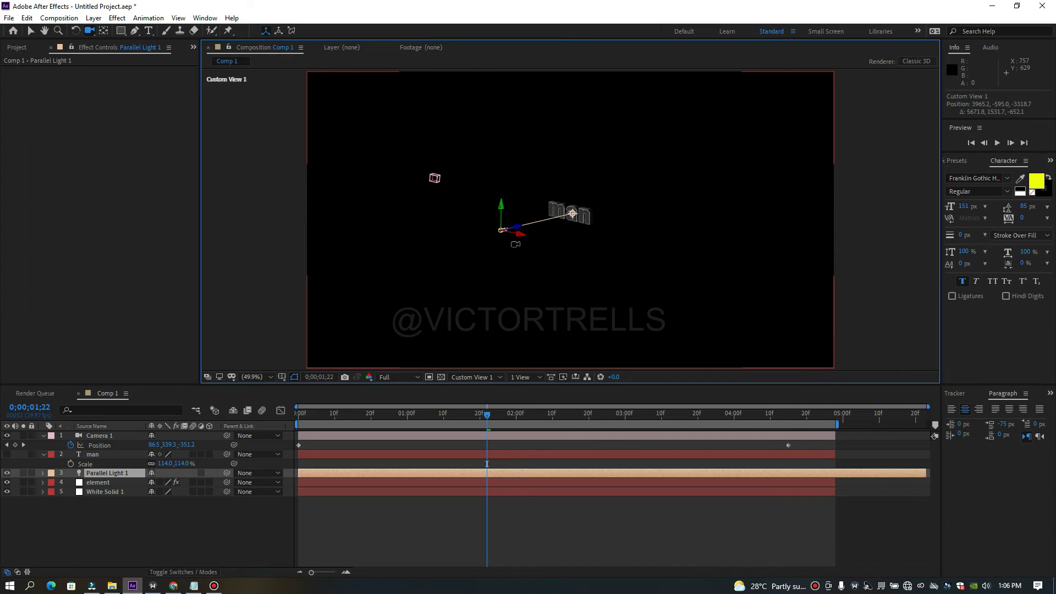
pyautogui.click(479, 377)
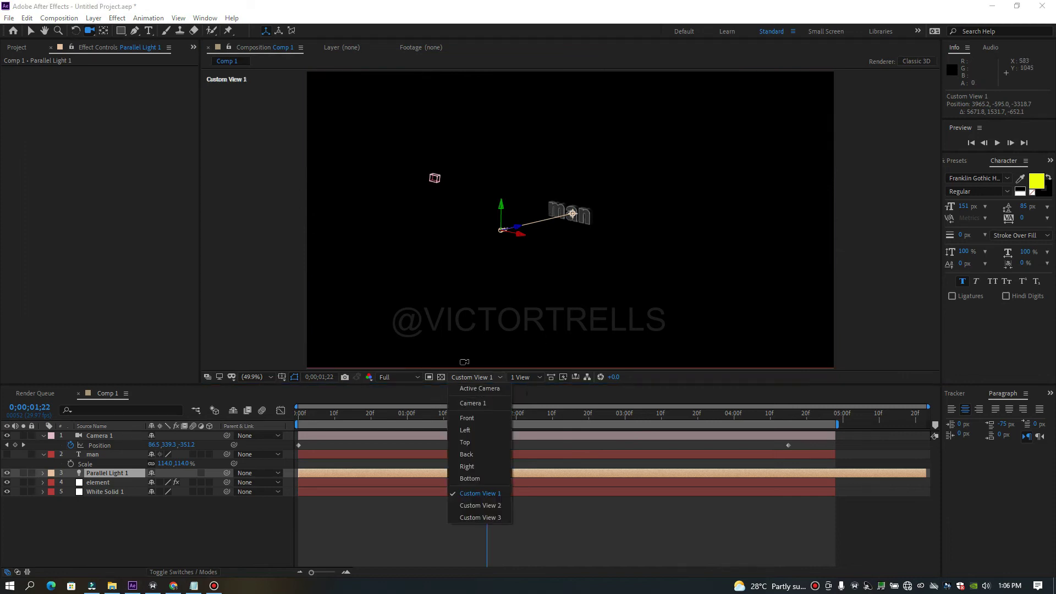
pyautogui.click(469, 389)
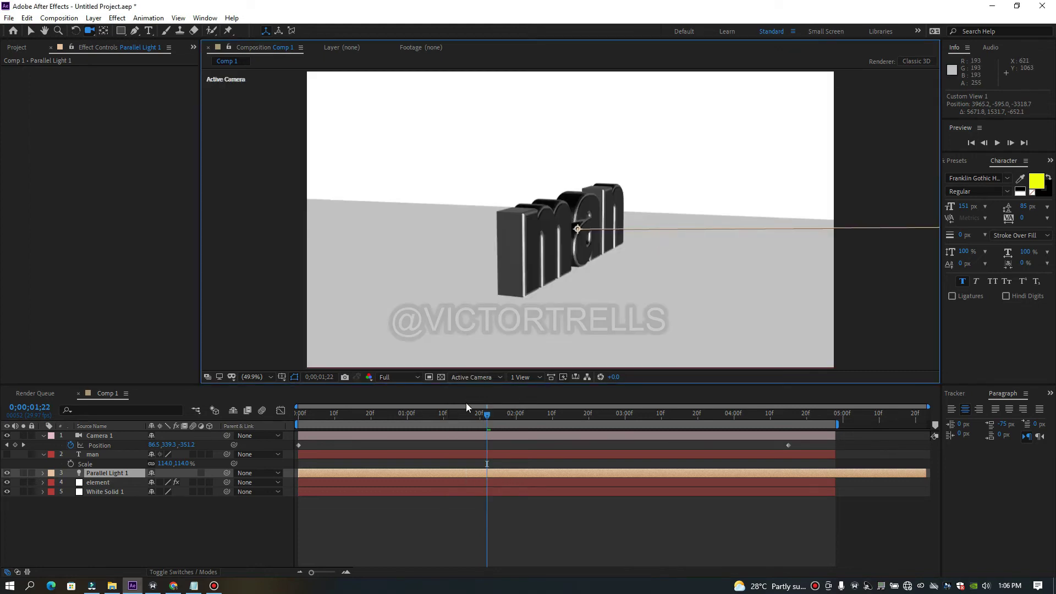
# Step: At 0;00;04;00, move the parallel light's point of interest in front of the text, to about 999.9, 540.8, -42.4
pyautogui.moveTo(476, 413); pyautogui.dragTo(734, 416)
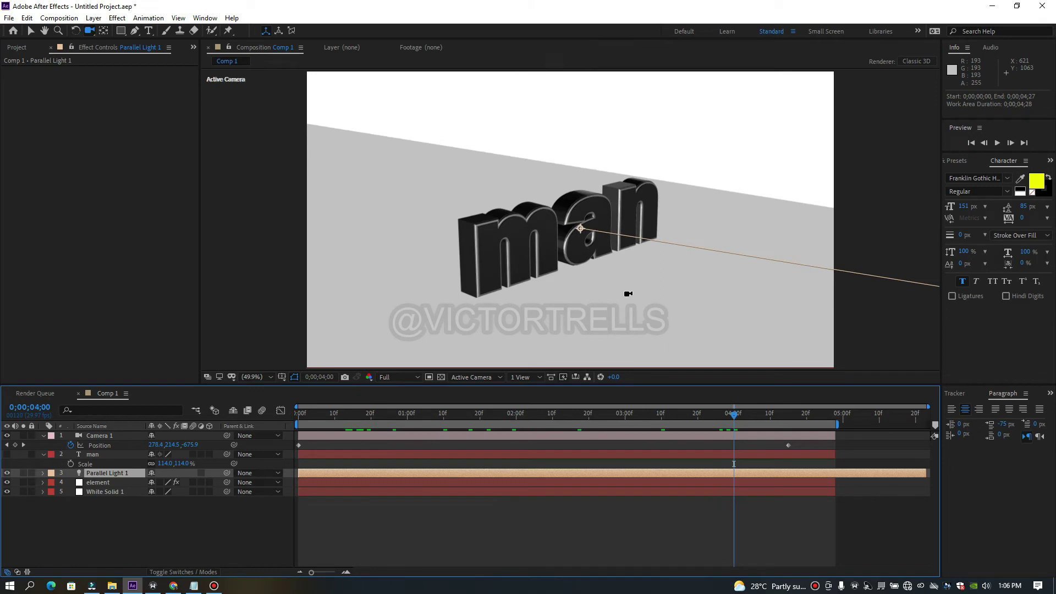
pyautogui.click(30, 31)
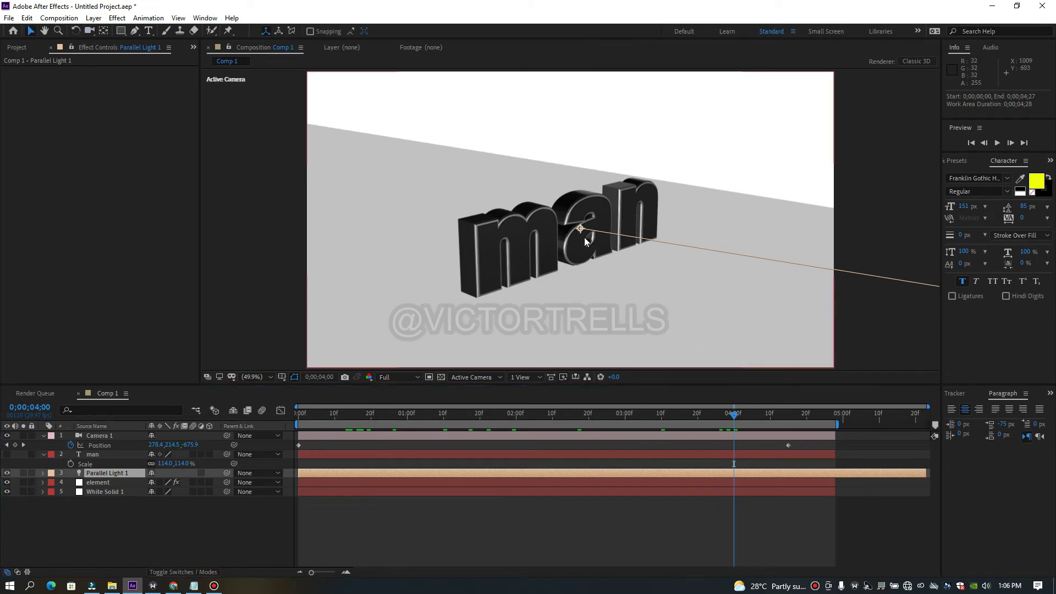
pyautogui.moveTo(579, 226); pyautogui.dragTo(588, 245)
pyautogui.press('Return')
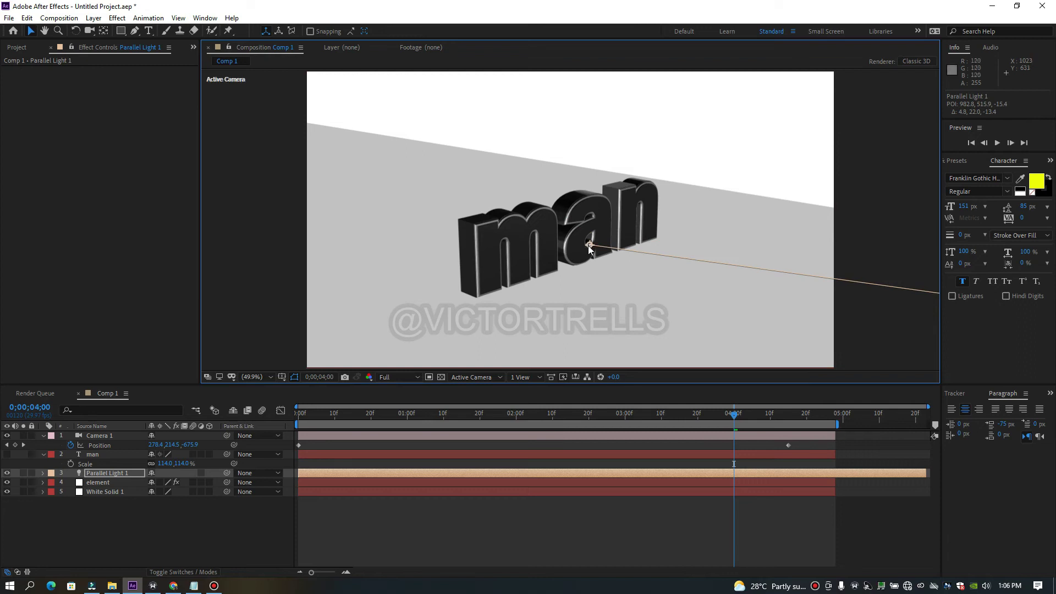
pyautogui.moveTo(589, 246); pyautogui.dragTo(612, 264)
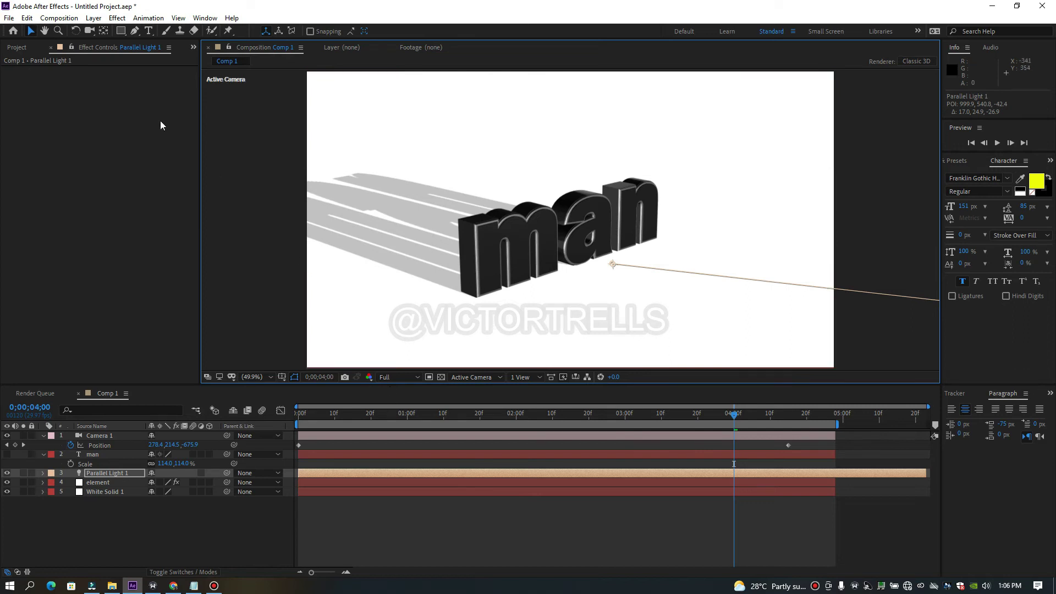
# Step: In the element layer's Scene Setup, create a cone model and move it along X to about -1.02, beside the extruded text
pyautogui.click(99, 483)
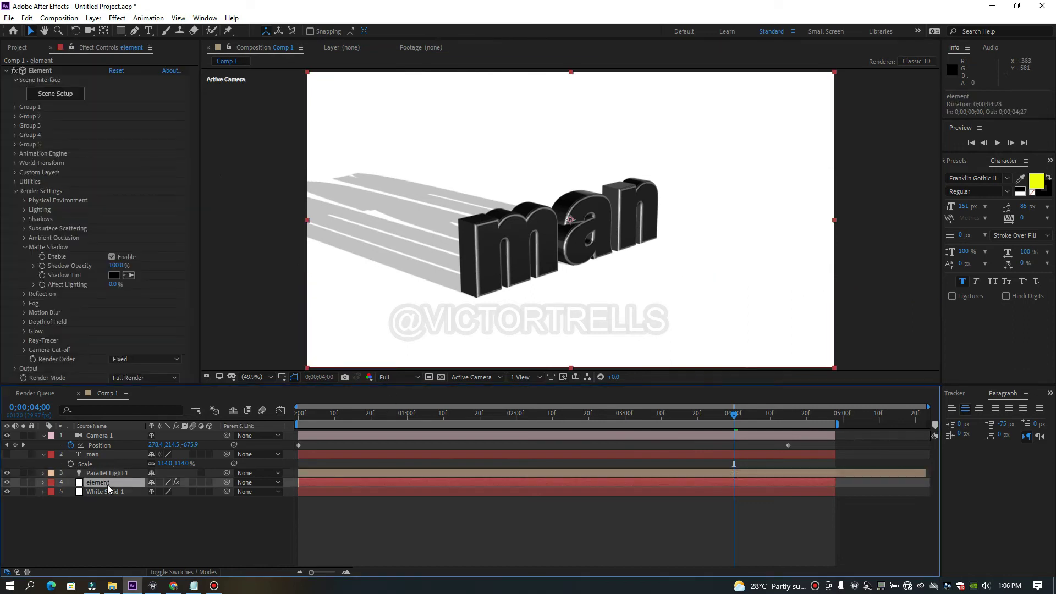
pyautogui.click(61, 94)
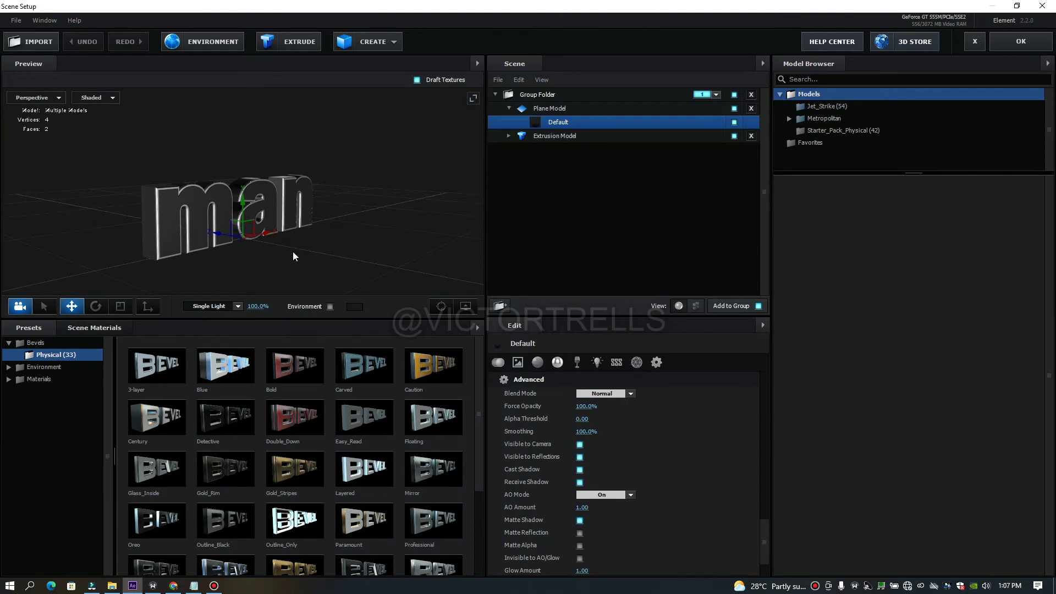
pyautogui.moveTo(334, 257); pyautogui.dragTo(316, 254)
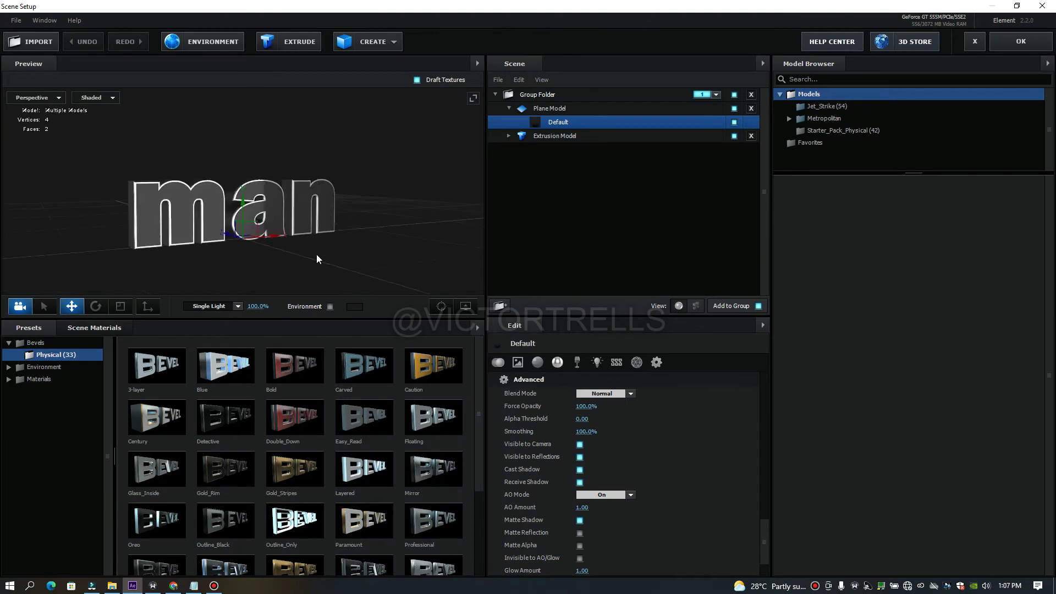
pyautogui.click(441, 307)
pyautogui.moveTo(358, 205); pyautogui.dragTo(360, 223)
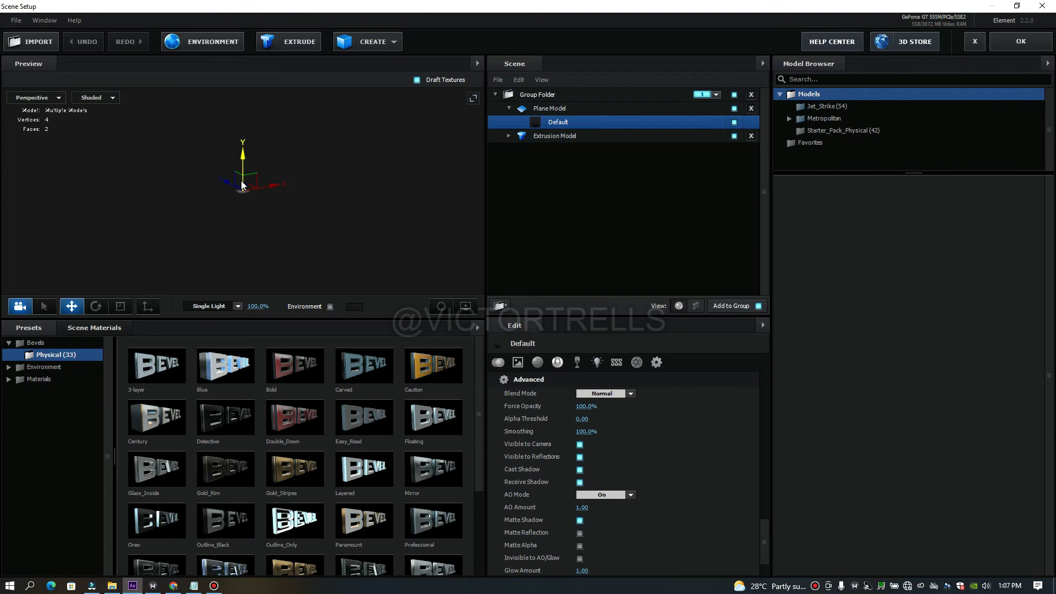
pyautogui.click(552, 136)
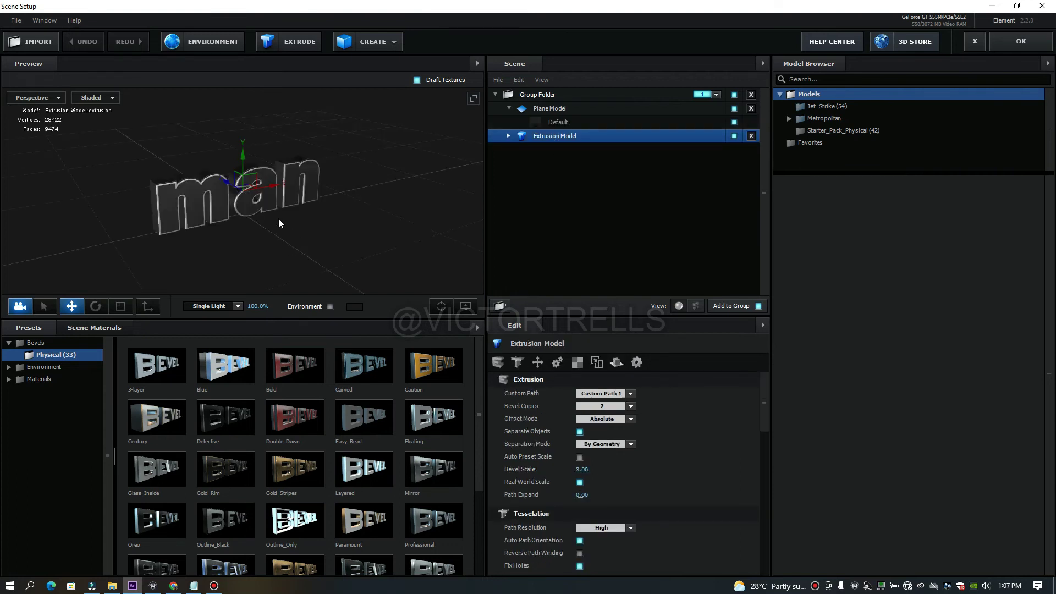
pyautogui.click(359, 48)
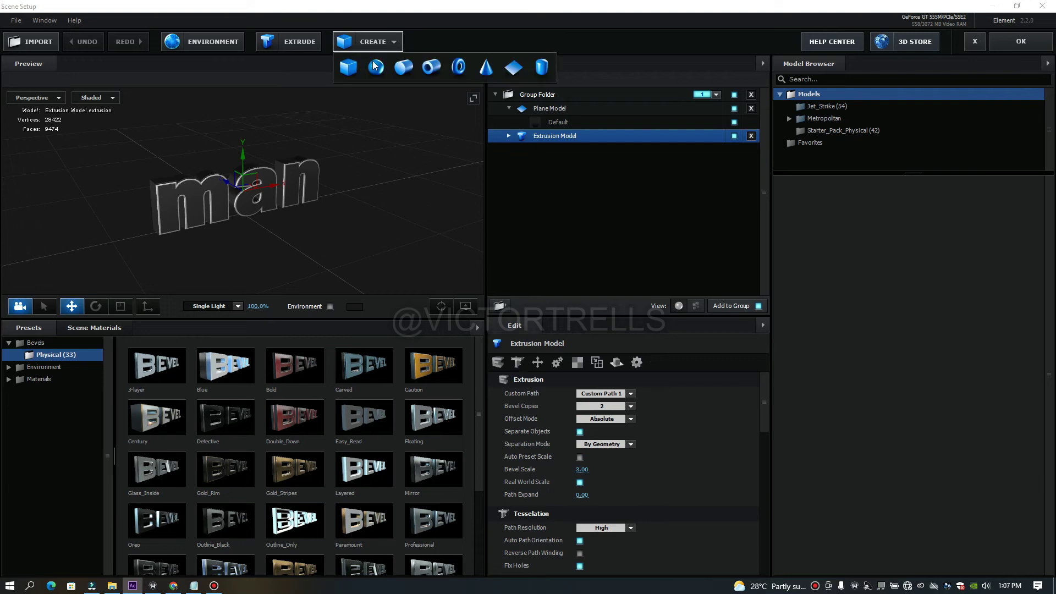
pyautogui.click(485, 68)
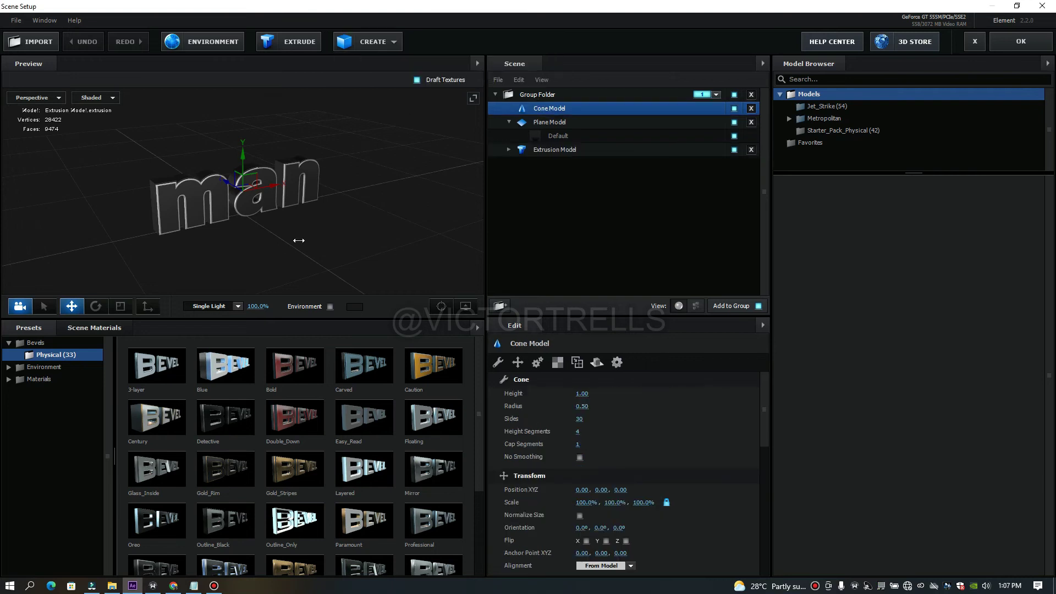
pyautogui.moveTo(279, 211); pyautogui.dragTo(157, 391)
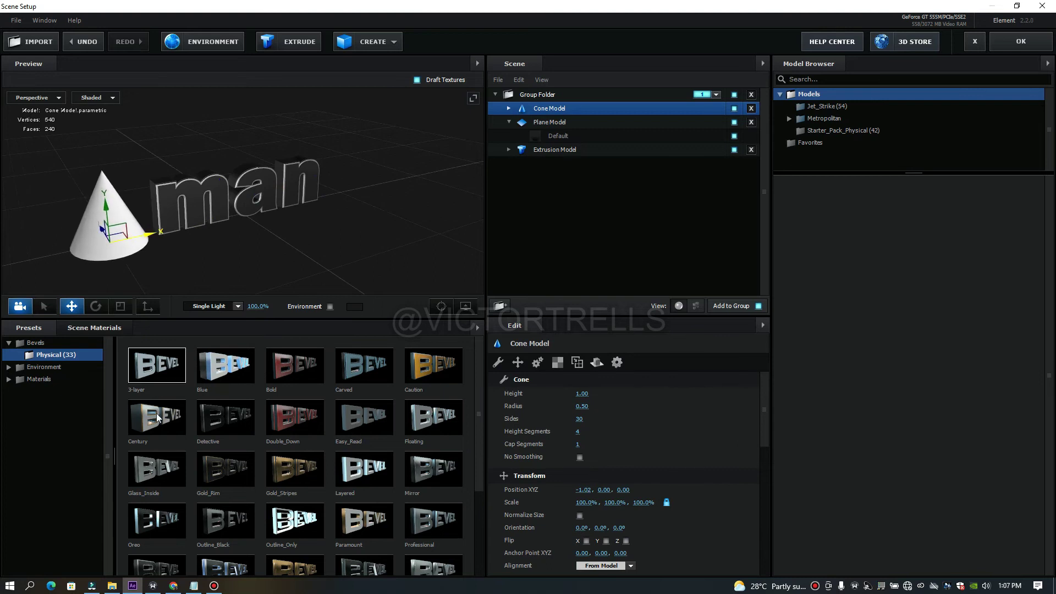
# Step: Apply the Gold material from the Physical presets to the cone and accept the scene setup
pyautogui.click(45, 377)
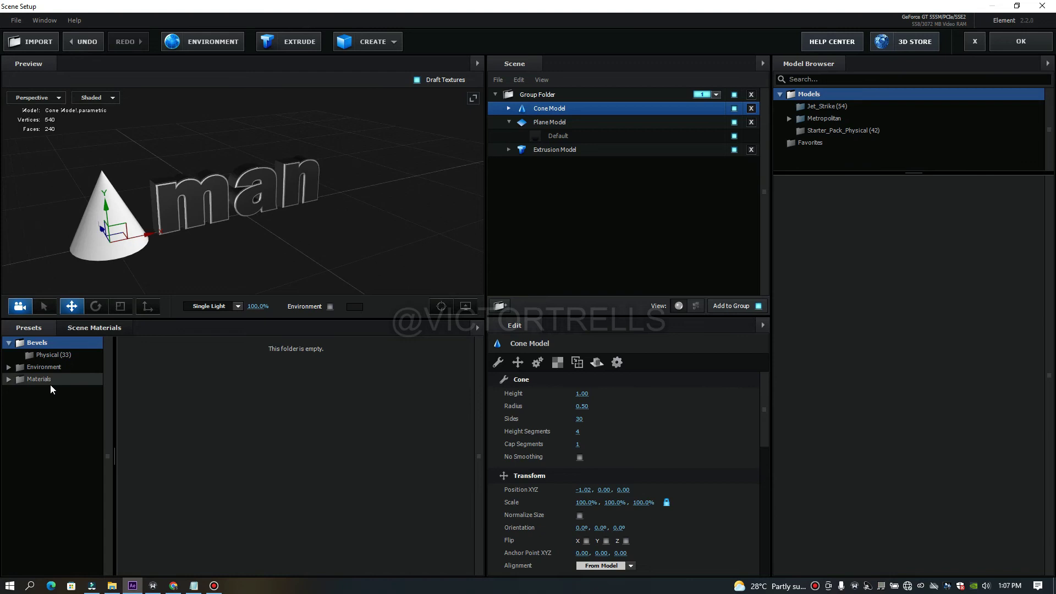
pyautogui.click(58, 383)
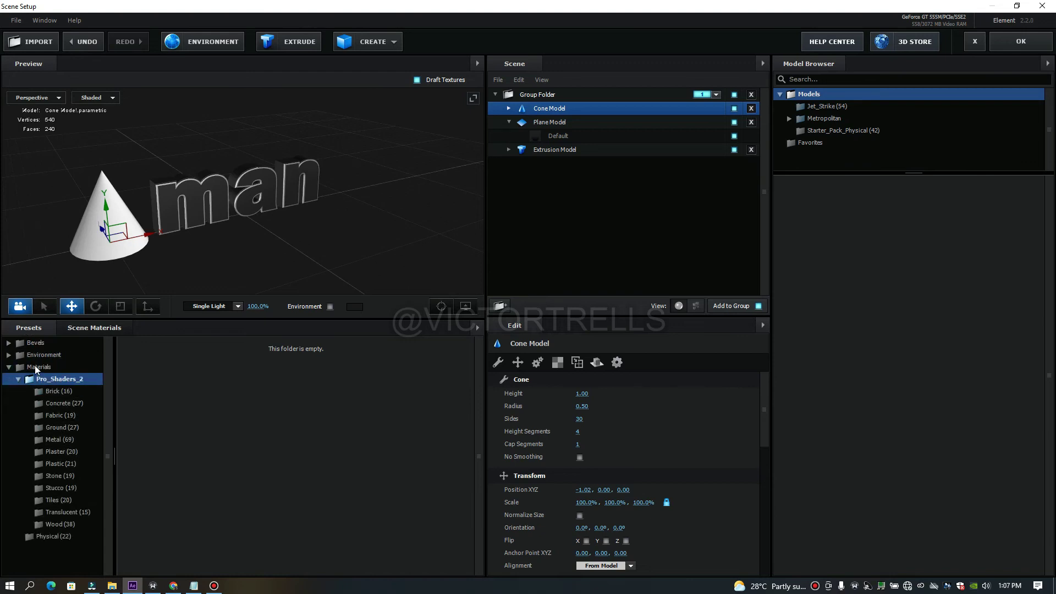
pyautogui.click(22, 378)
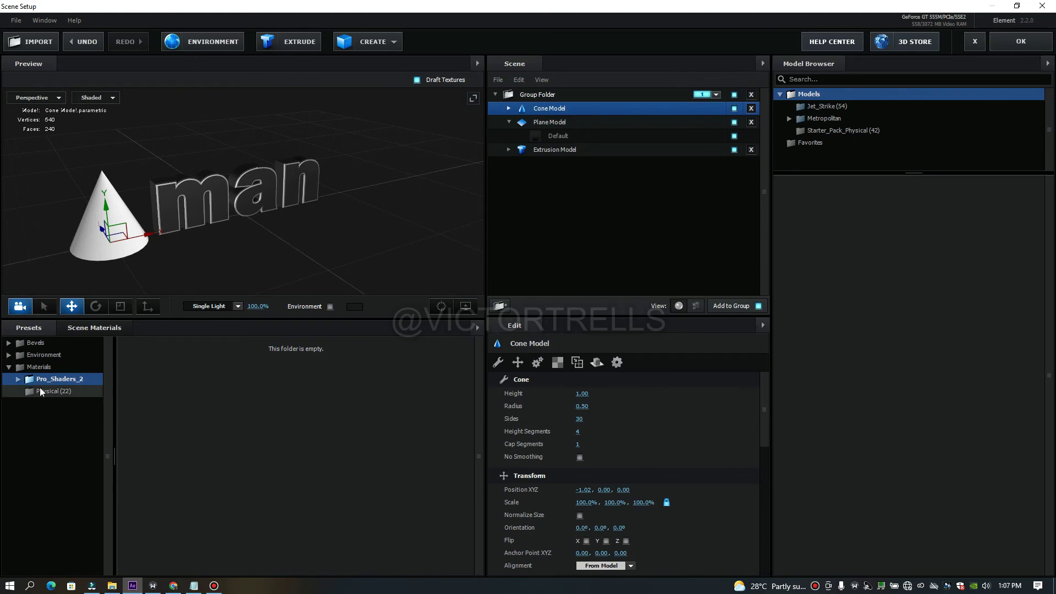
pyautogui.click(68, 392)
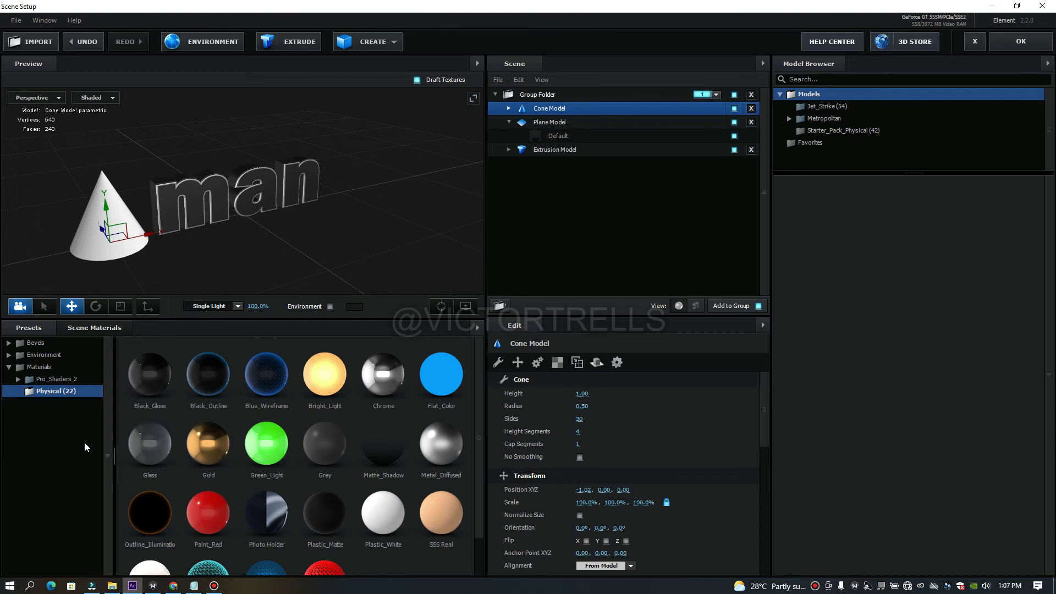
pyautogui.click(207, 442)
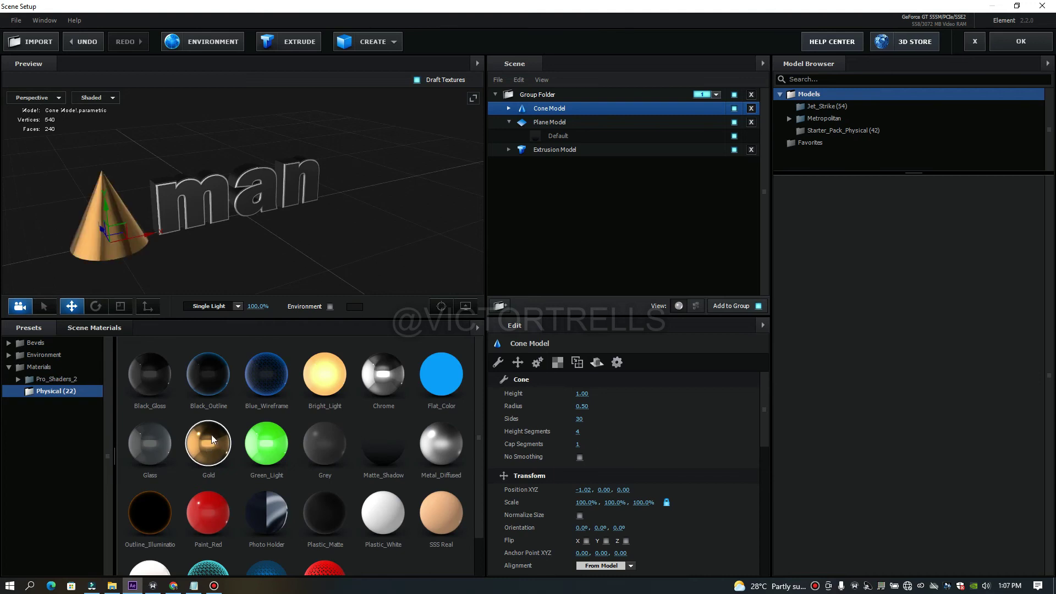
pyautogui.click(1008, 39)
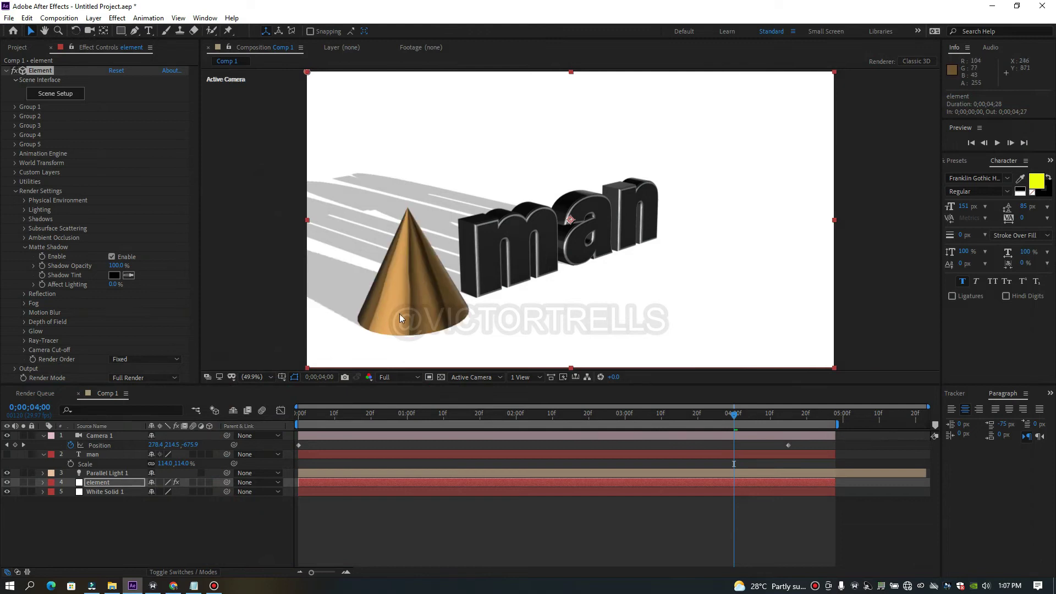
# Step: Try moving the element layer in the composition, undo the move, and scrub to 0;00;04;18 to examine the shadows
pyautogui.moveTo(399, 327); pyautogui.dragTo(394, 322)
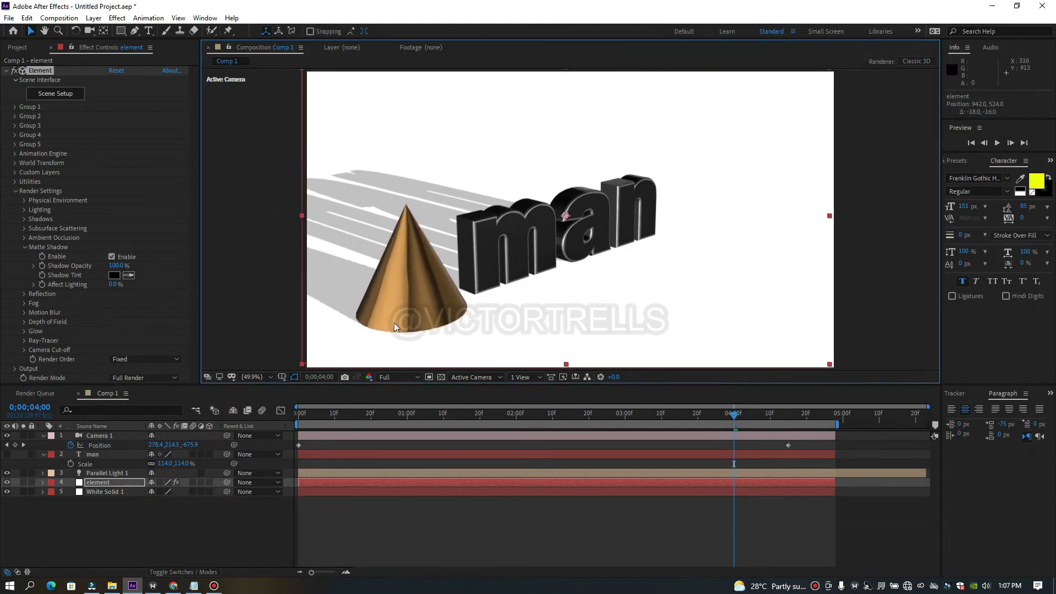
pyautogui.hotkey('ctrl', 'z')
pyautogui.moveTo(737, 421); pyautogui.dragTo(799, 423)
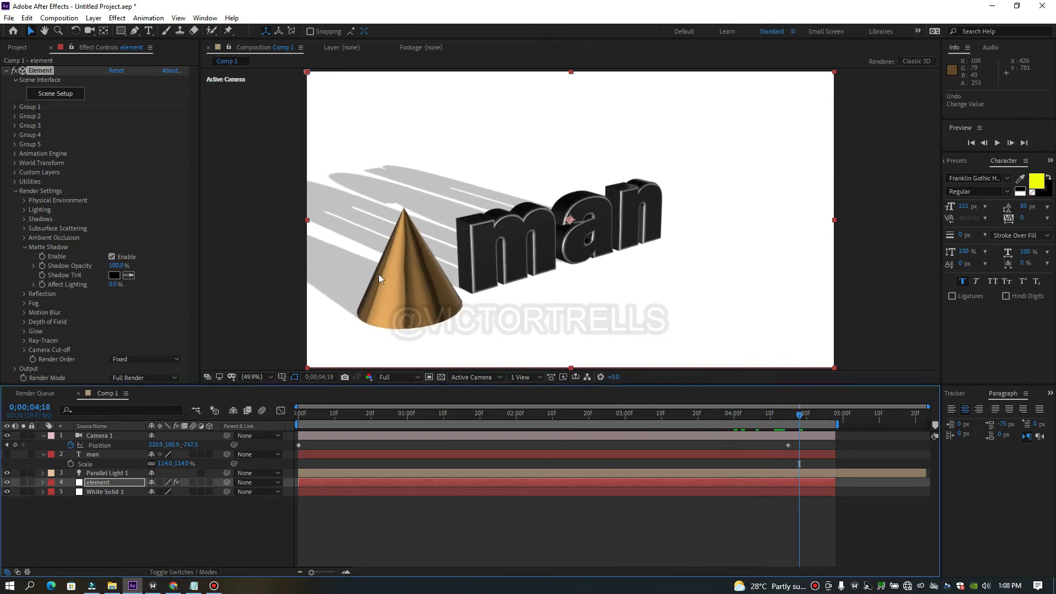
# Step: Scrub back and forth through the timeline, ending at 0;00;03;24, to examine the cone, text and shadows during the camera move
pyautogui.moveTo(799, 418); pyautogui.dragTo(668, 418)
pyautogui.moveTo(590, 407); pyautogui.dragTo(472, 394)
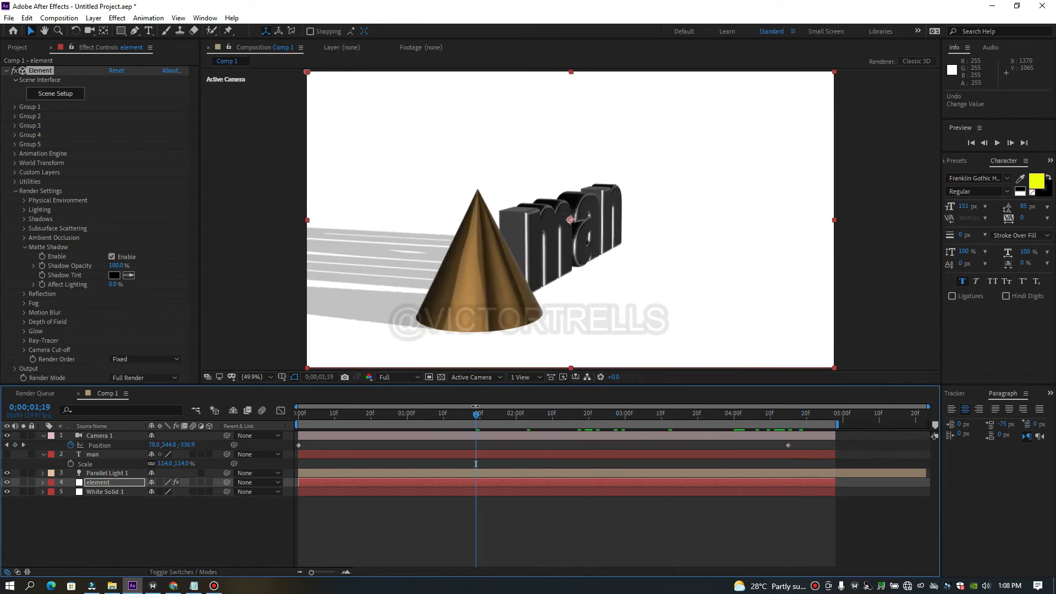
pyautogui.click(379, 410)
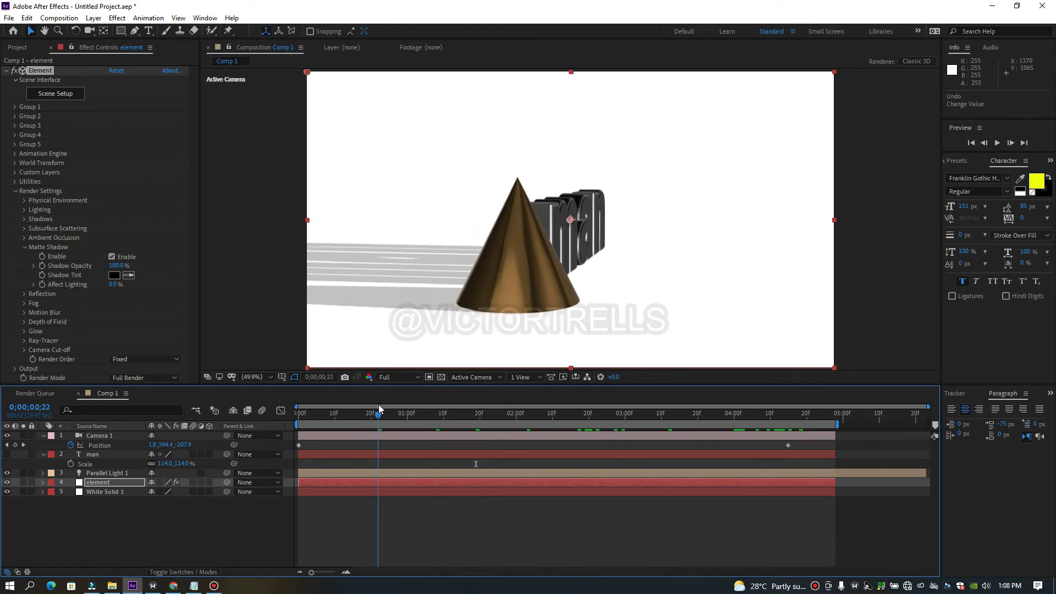
pyautogui.moveTo(393, 408); pyautogui.dragTo(505, 435)
pyautogui.click(793, 423)
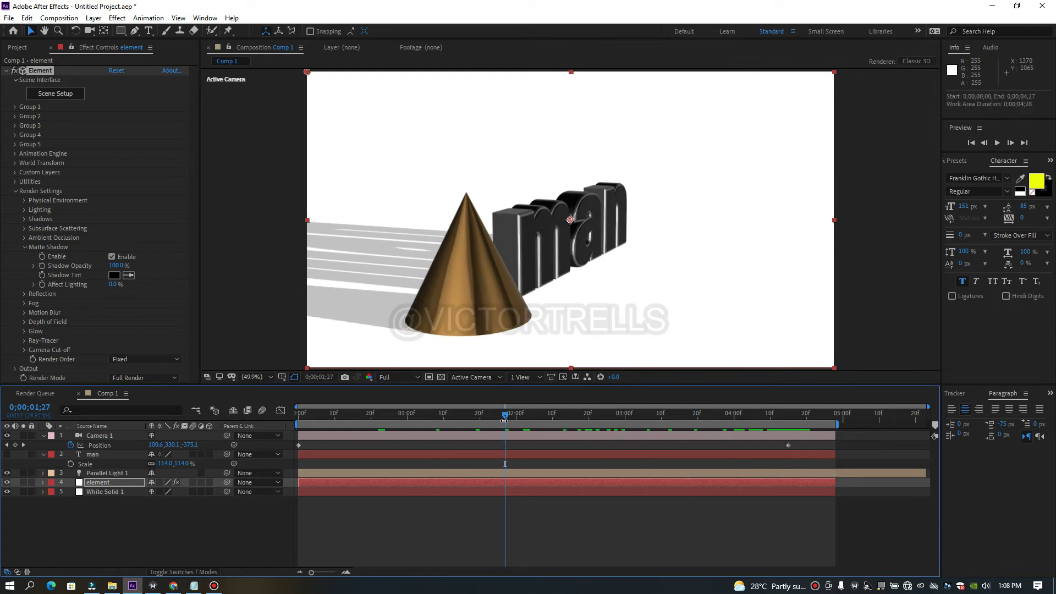
pyautogui.moveTo(509, 418); pyautogui.dragTo(432, 421)
pyautogui.click(727, 420)
pyautogui.click(770, 418)
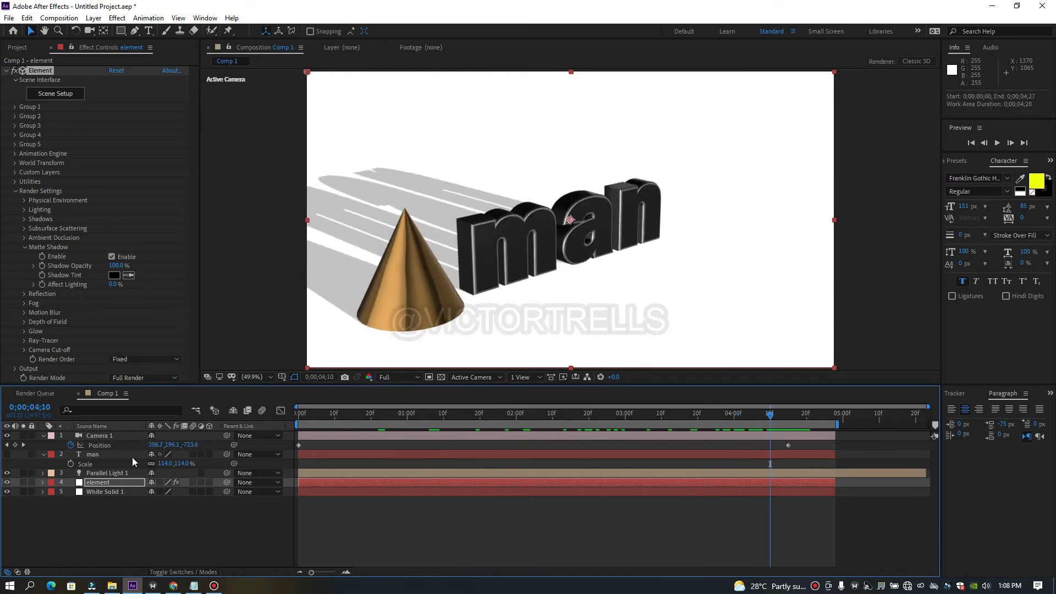
pyautogui.click(115, 523)
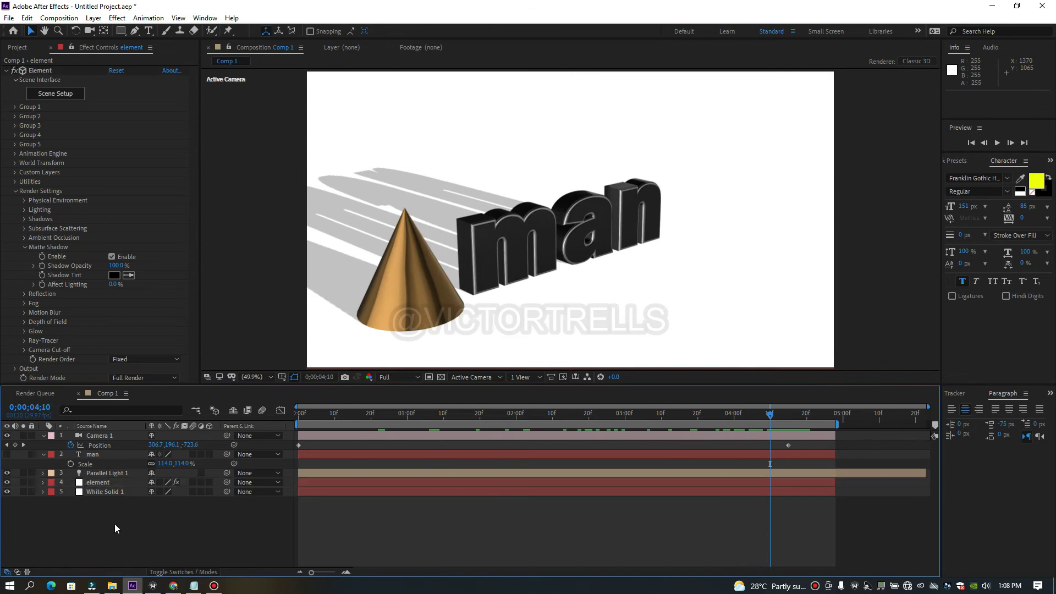
pyautogui.click(304, 421)
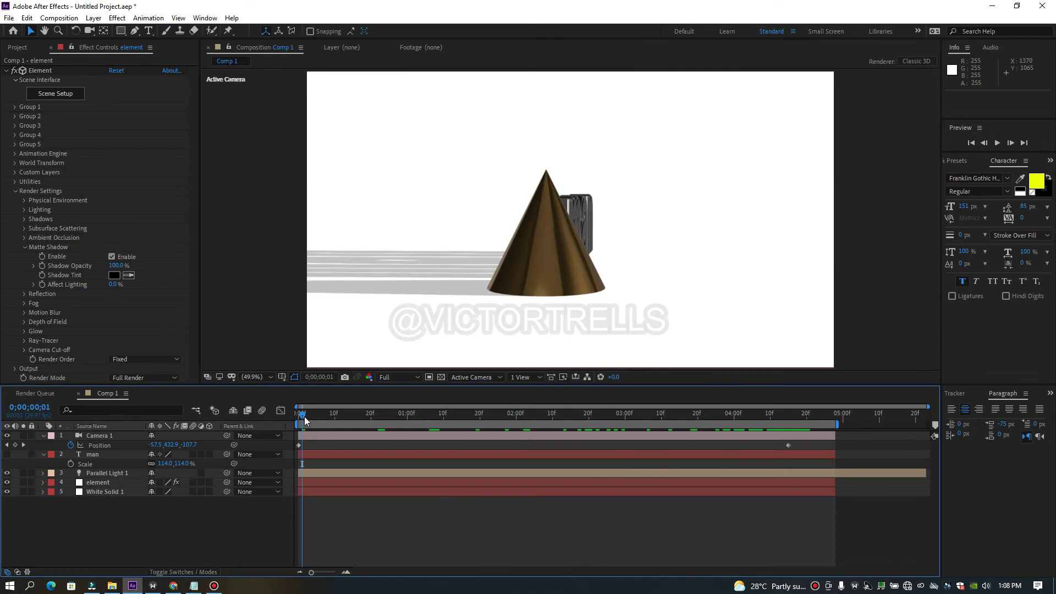
pyautogui.moveTo(307, 421); pyautogui.dragTo(637, 432)
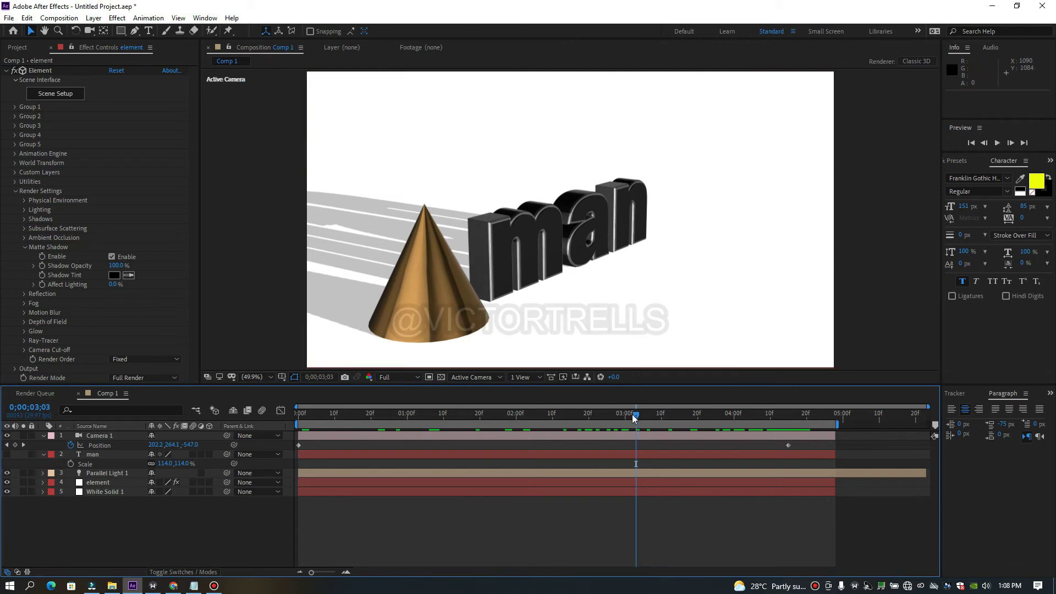
pyautogui.moveTo(675, 405); pyautogui.dragTo(711, 403)
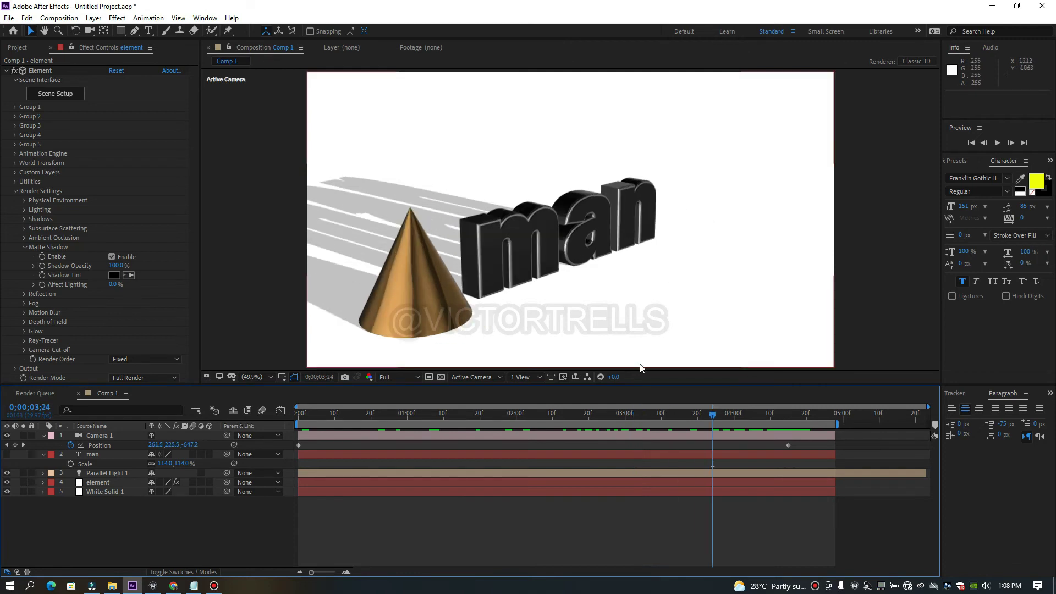
# Step: Create a new text layer reading "WEEE" and hide it in the composition
pyautogui.rightClick(127, 538)
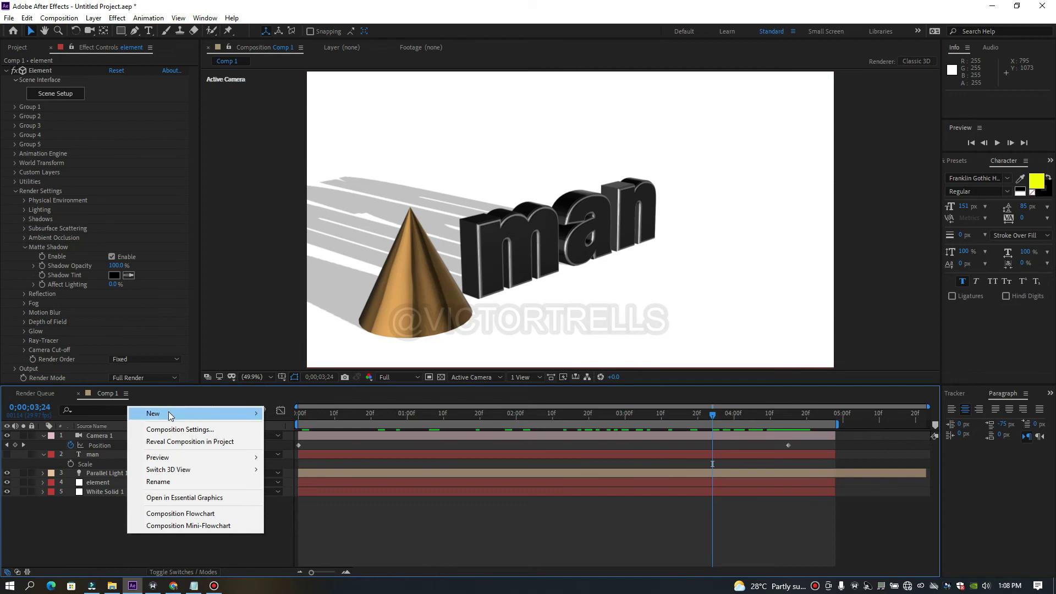
pyautogui.moveTo(169, 413)
pyautogui.click(290, 426)
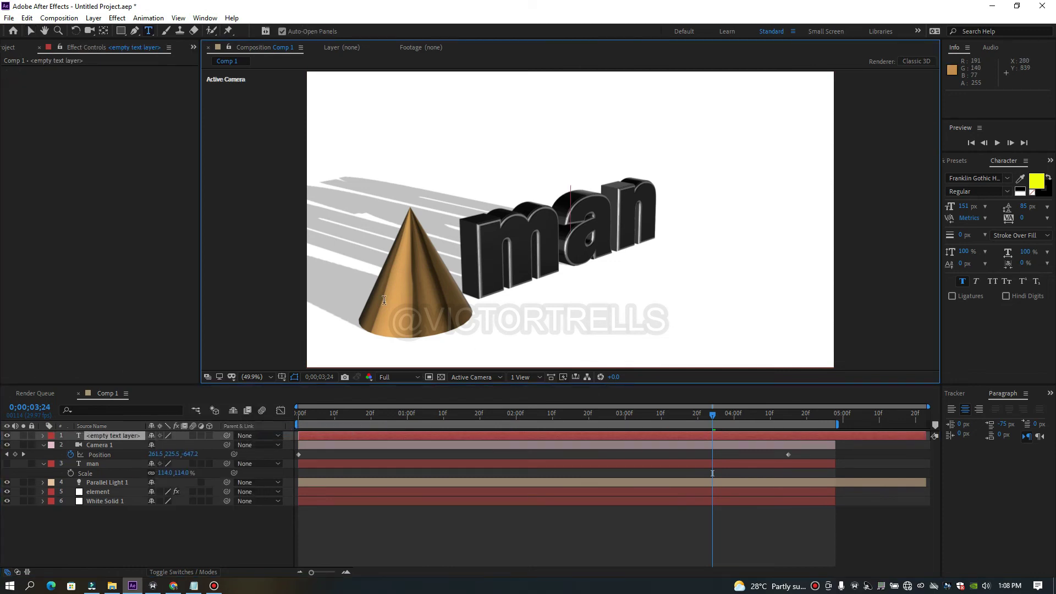
pyautogui.write('WEEE')
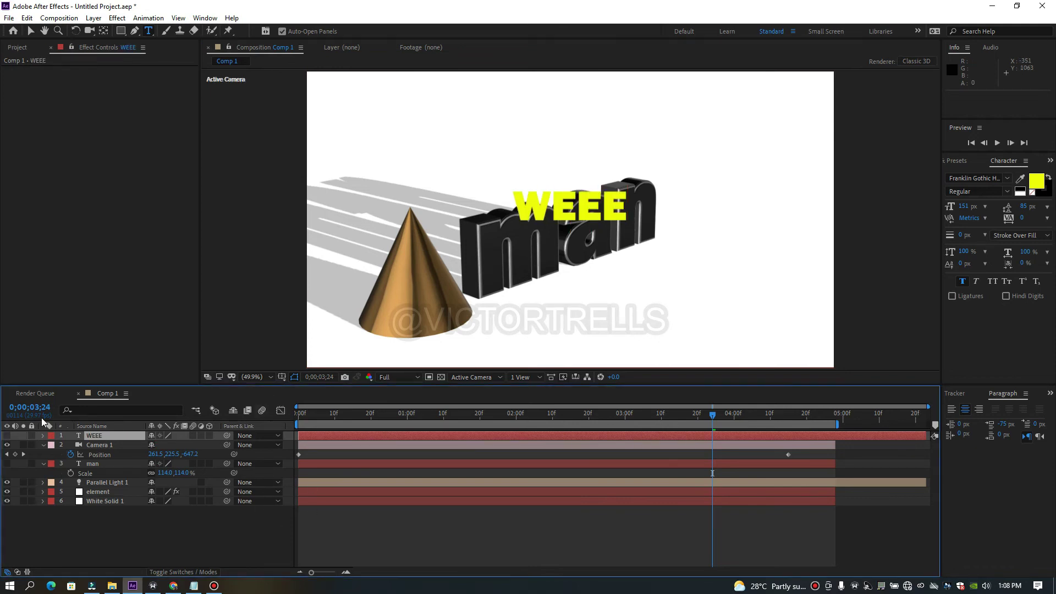
pyautogui.click(8, 436)
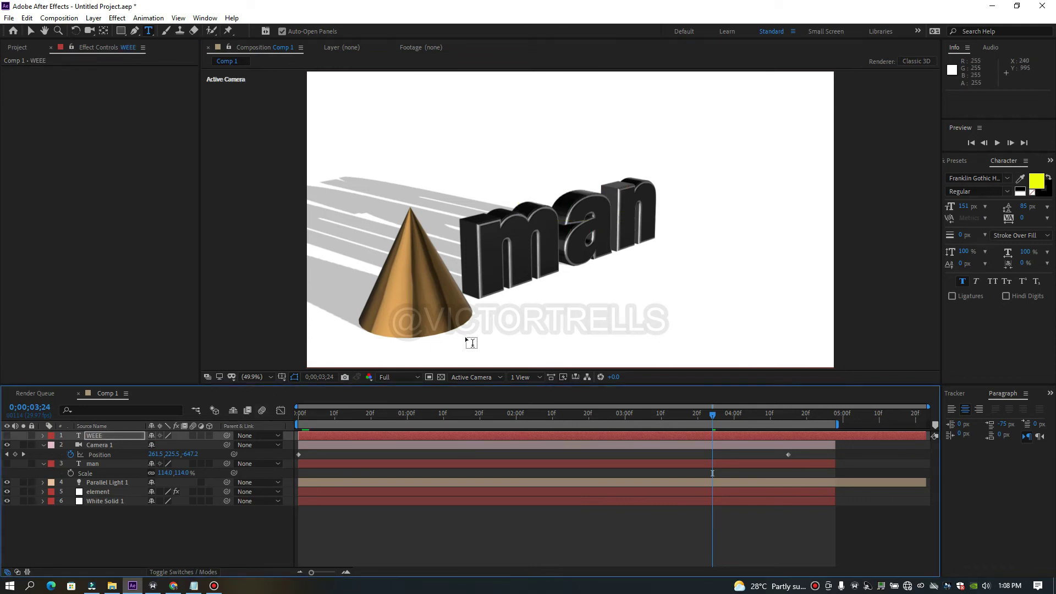
# Step: In the element layer's custom text and masks settings, assign the WEEE layer to Path Layer 2
pyautogui.click(108, 490)
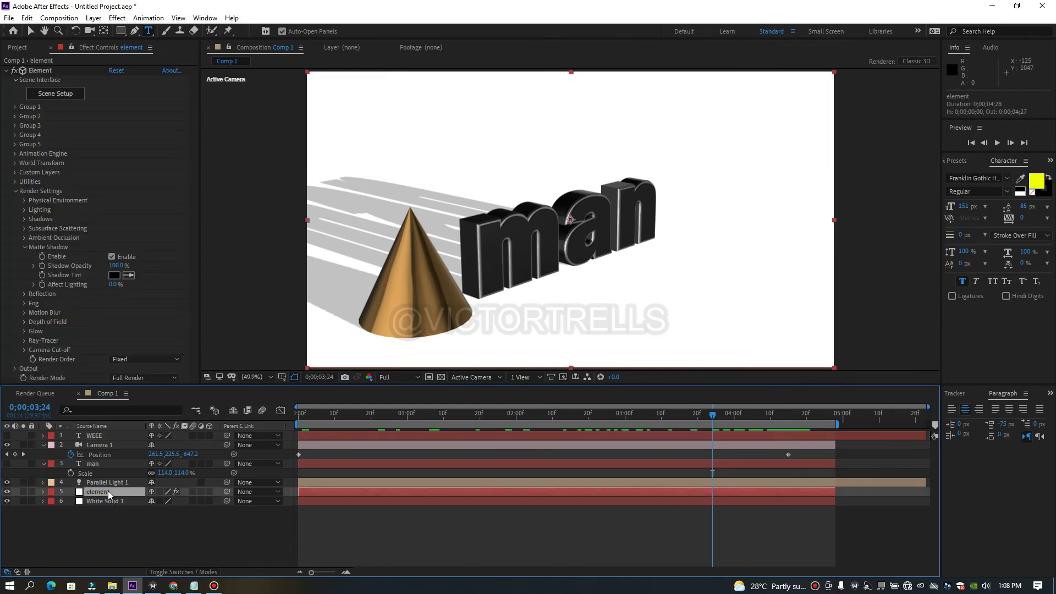
pyautogui.click(16, 192)
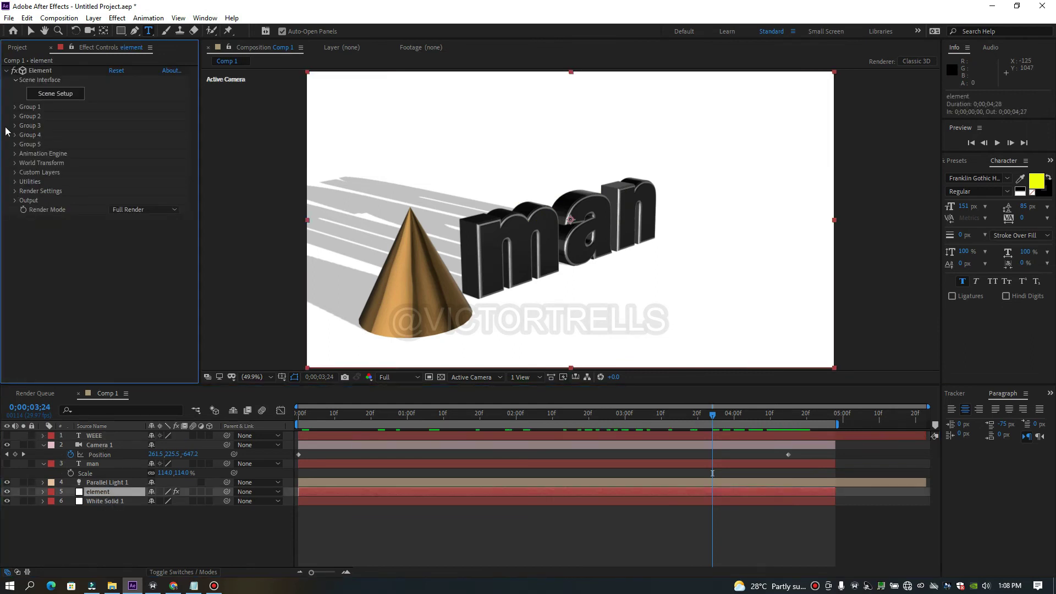
pyautogui.click(15, 173)
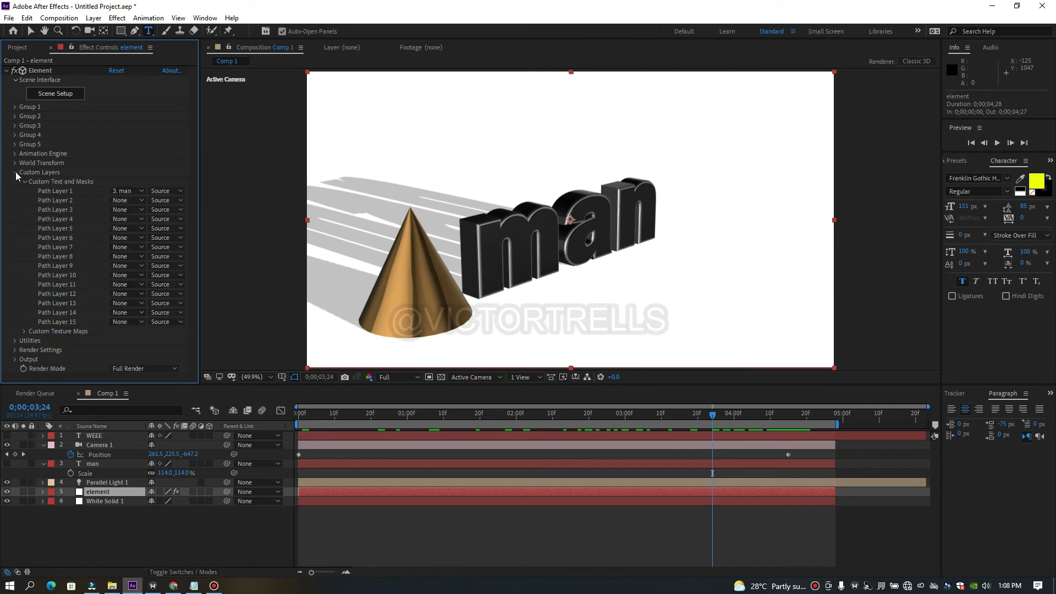
pyautogui.click(121, 200)
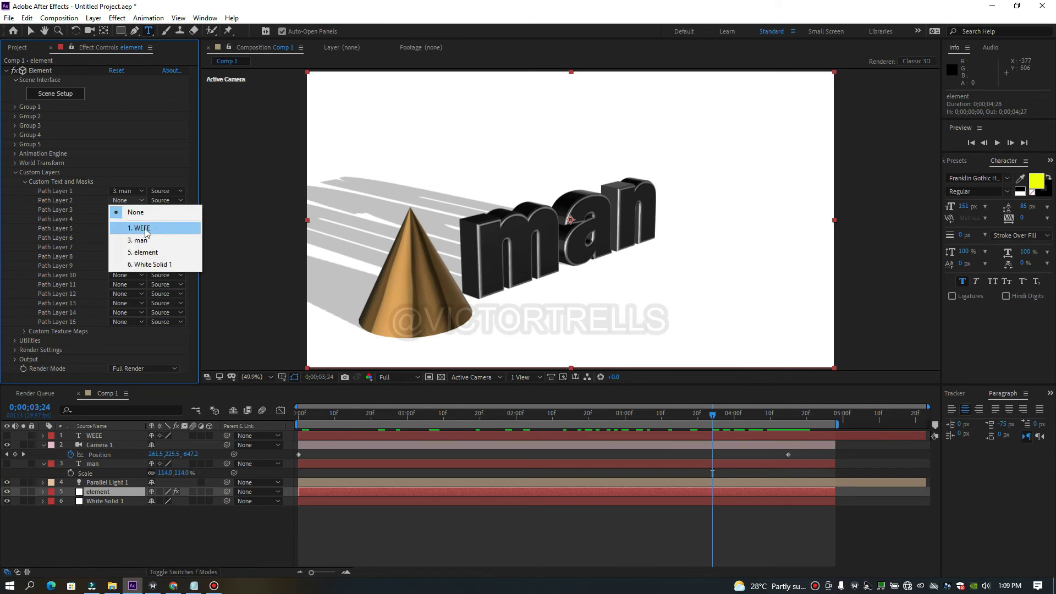
pyautogui.click(153, 232)
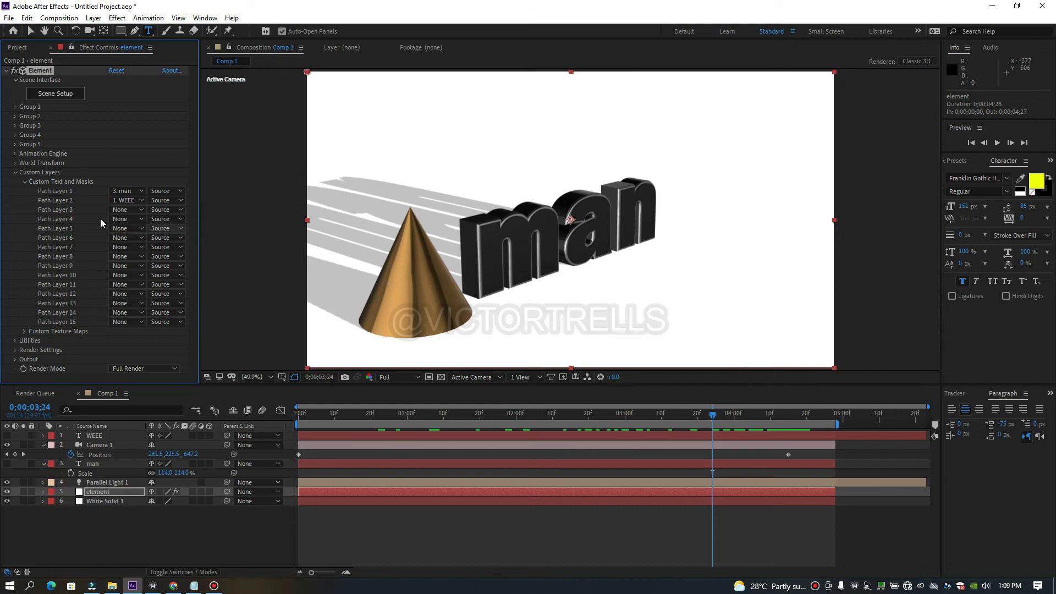
pyautogui.press('capslock')
pyautogui.press('capslock')
# Step: In Scene Setup, add a second extrusion model behind the existing text and set its custom path to Custom Path 2
pyautogui.click(50, 96)
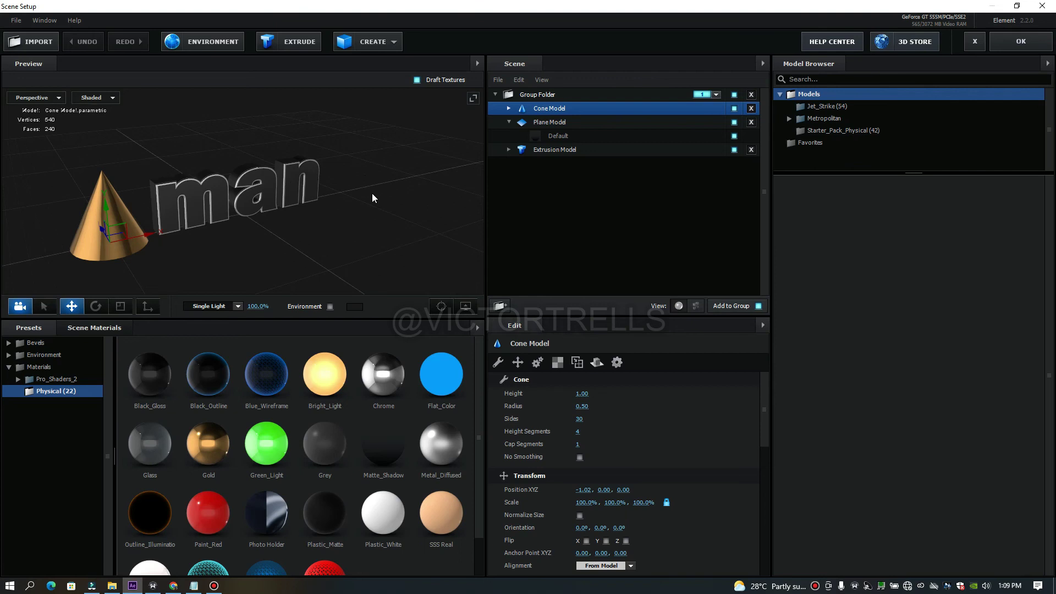
pyautogui.moveTo(369, 193); pyautogui.dragTo(355, 183)
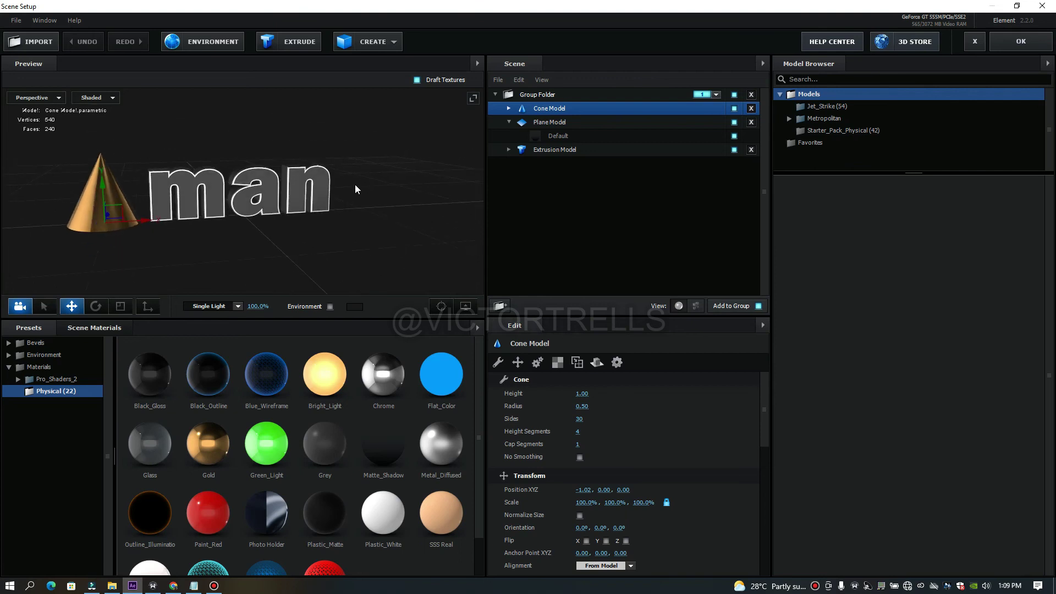
pyautogui.click(298, 41)
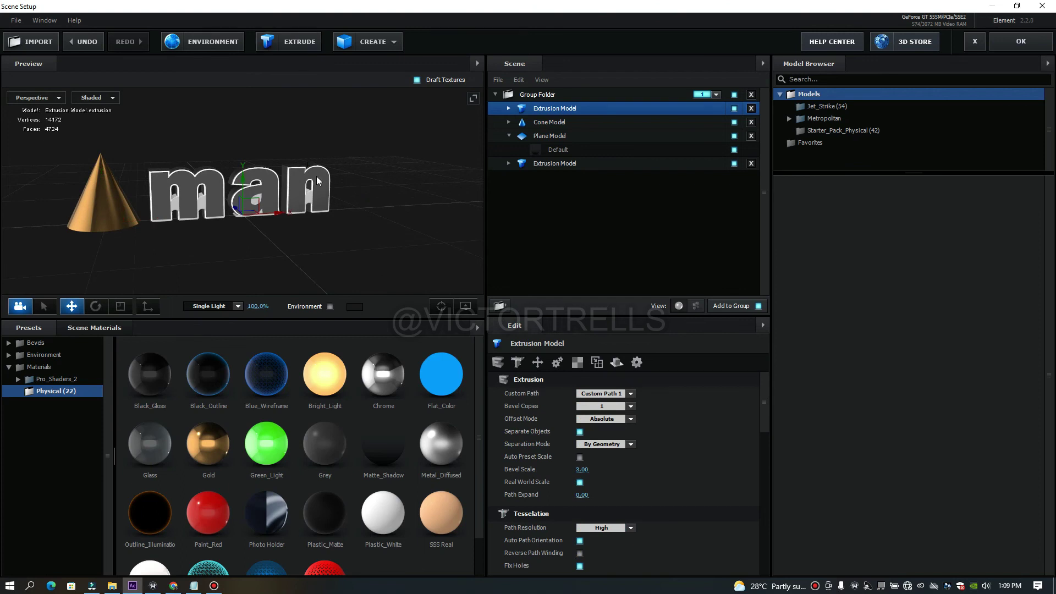
pyautogui.moveTo(372, 206); pyautogui.dragTo(317, 124)
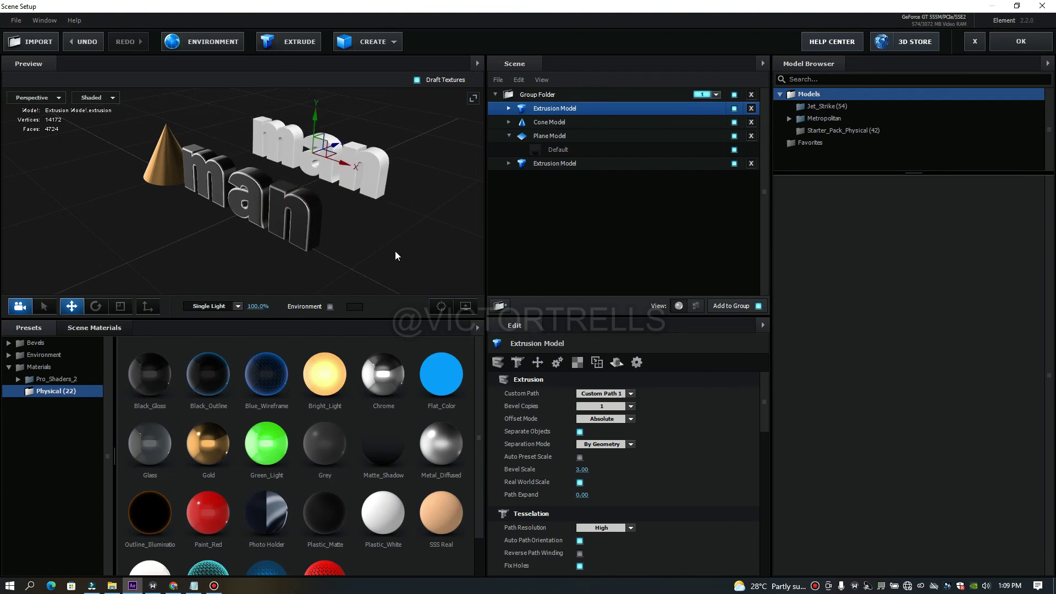
pyautogui.moveTo(401, 246); pyautogui.dragTo(430, 259)
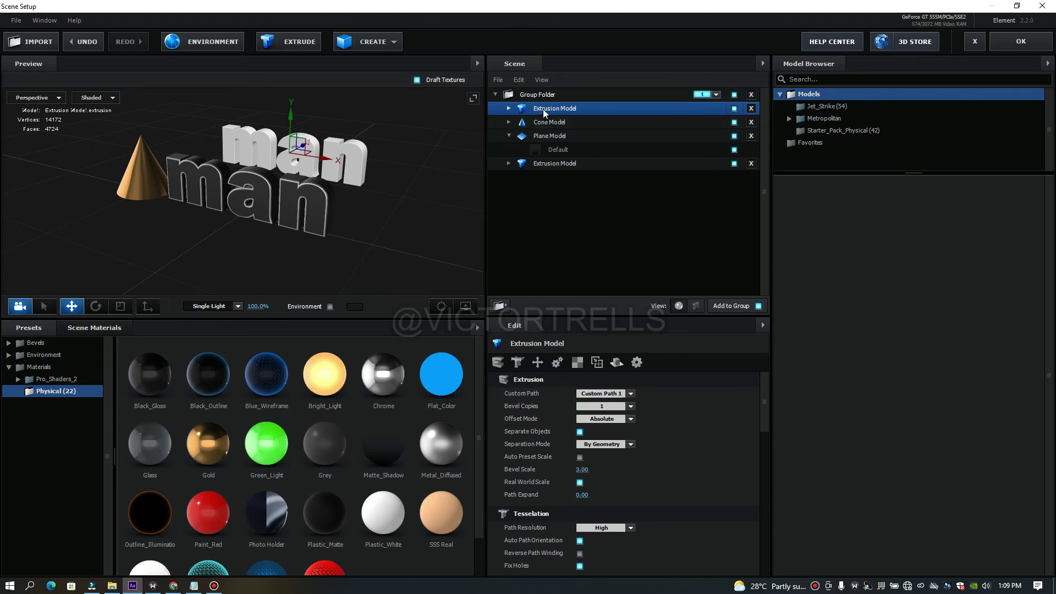
pyautogui.click(630, 393)
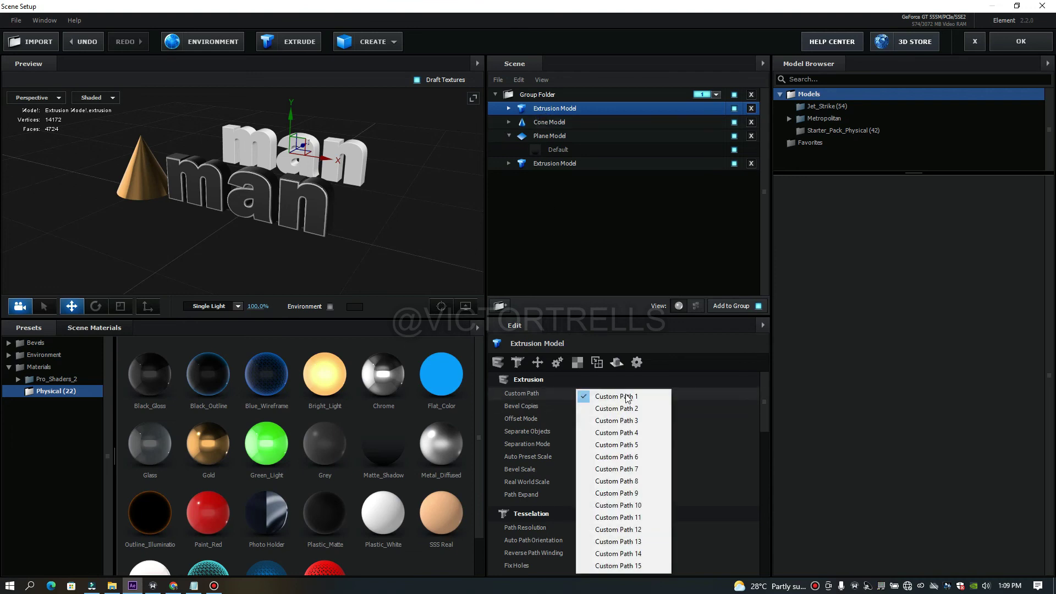
pyautogui.click(618, 408)
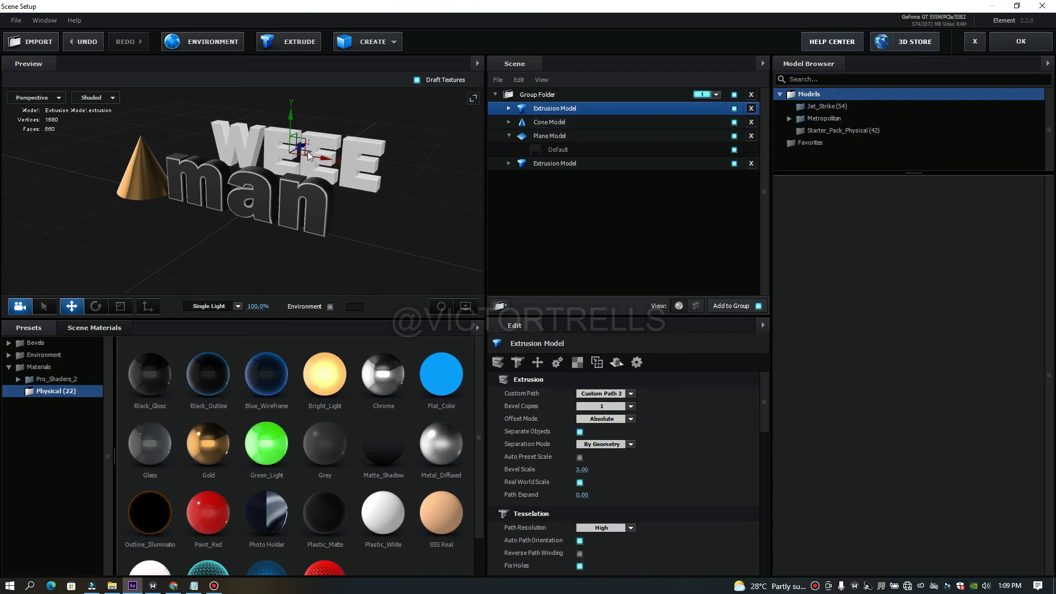
# Step: Raise the extruded WEEE text and move it forward along Z so it sits directly above the "man" text
pyautogui.moveTo(290, 120); pyautogui.dragTo(292, 98)
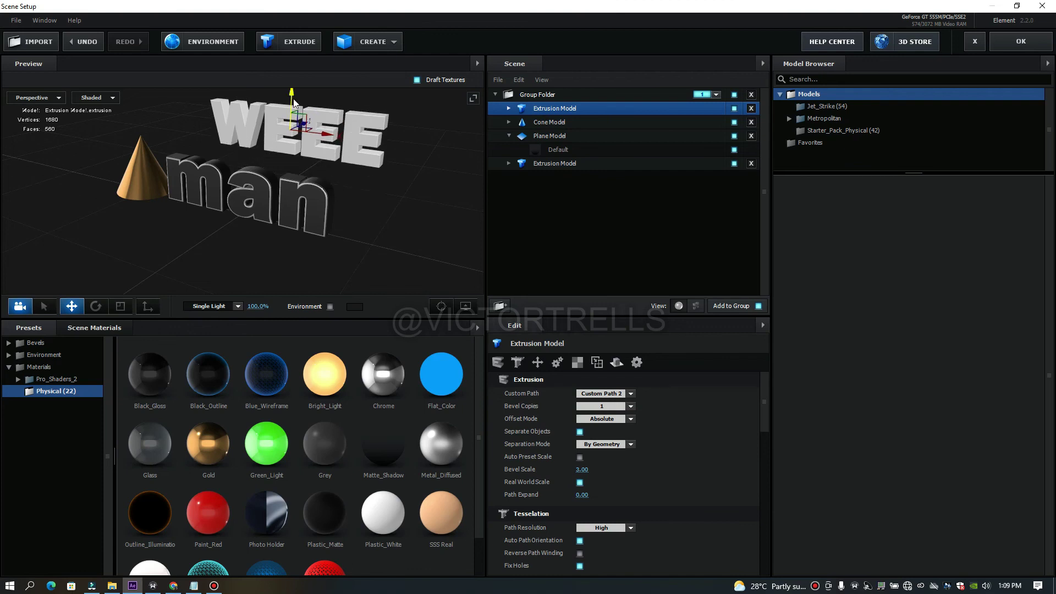
pyautogui.moveTo(404, 163); pyautogui.dragTo(233, 102)
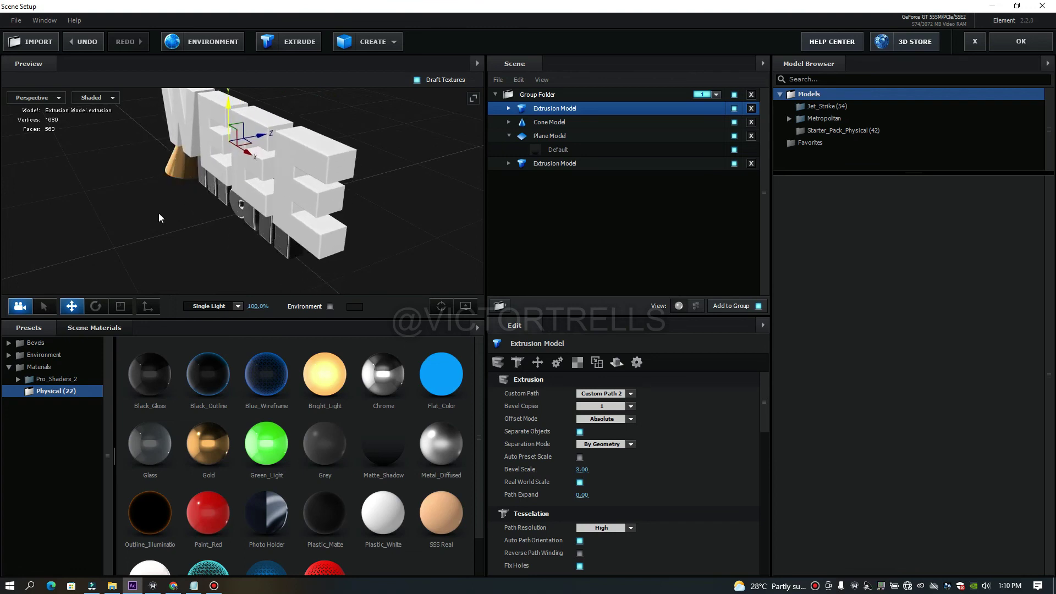
pyautogui.click(442, 305)
pyautogui.moveTo(341, 254); pyautogui.dragTo(315, 196)
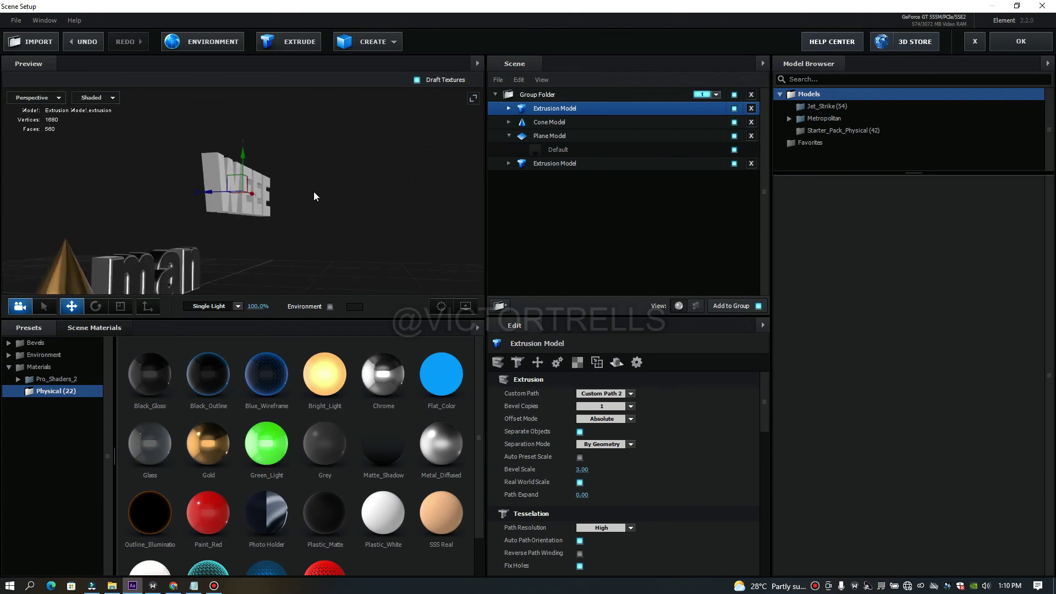
pyautogui.moveTo(244, 156); pyautogui.dragTo(243, 181)
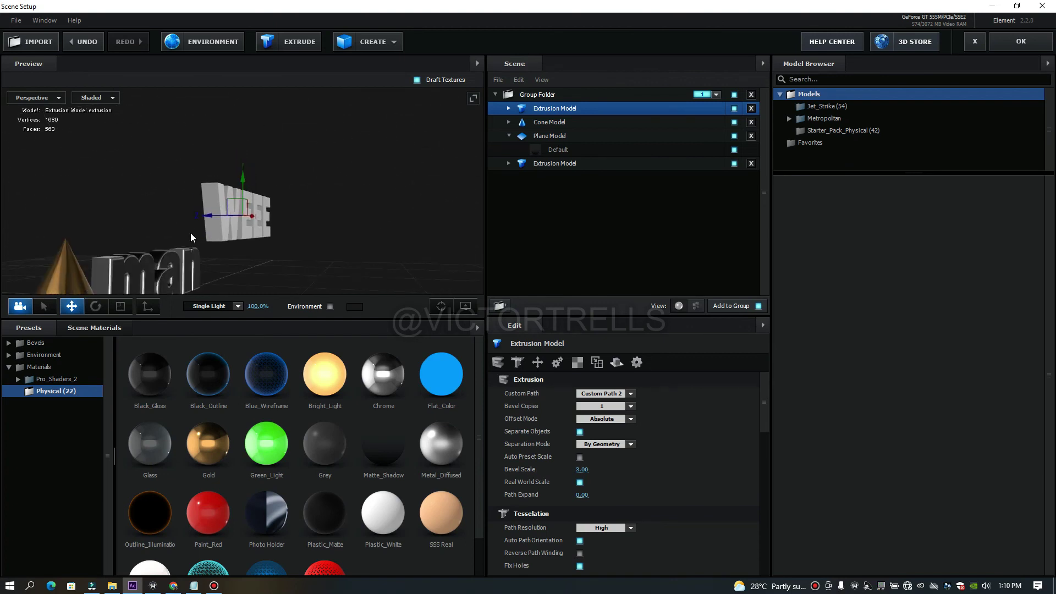
pyautogui.moveTo(207, 218); pyautogui.dragTo(70, 401)
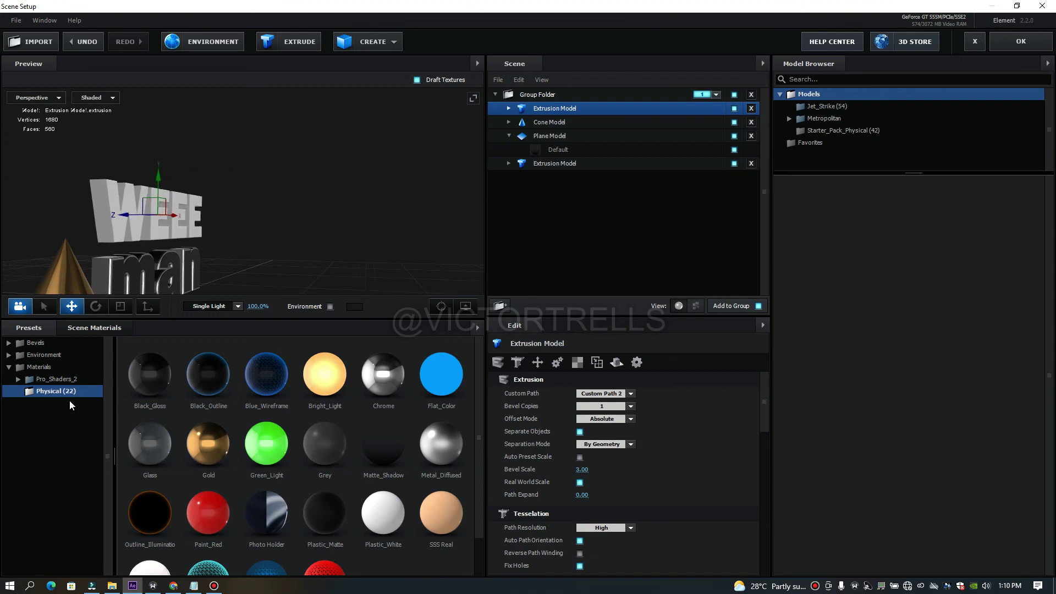
# Step: Apply the Caution preset from the Physical bevels to the WEEE extrusion and accept the scene setup
pyautogui.click(44, 342)
pyautogui.click(45, 354)
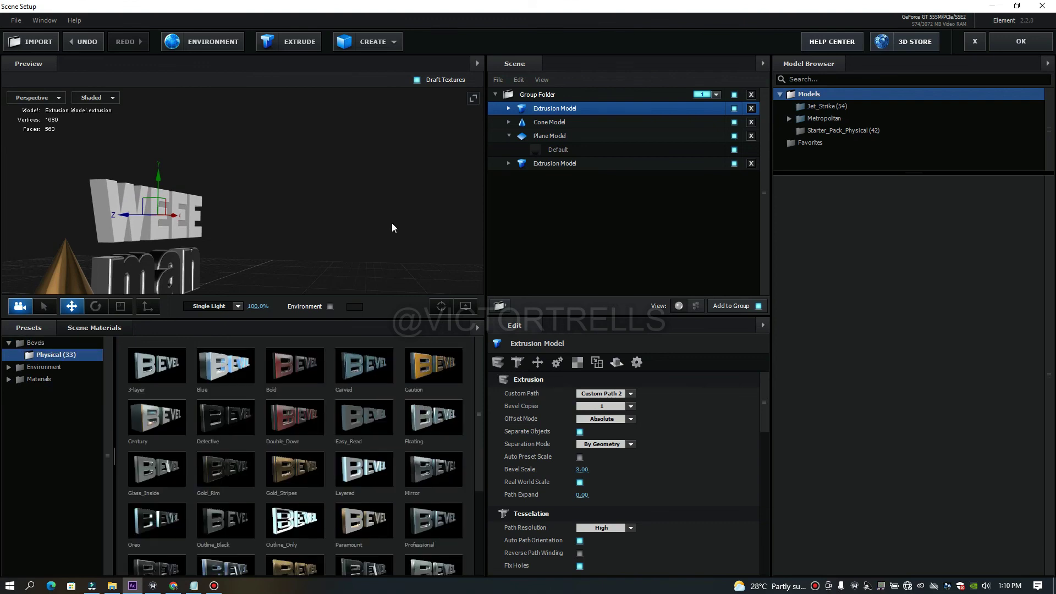
pyautogui.click(419, 366)
pyautogui.moveTo(310, 222); pyautogui.dragTo(272, 217)
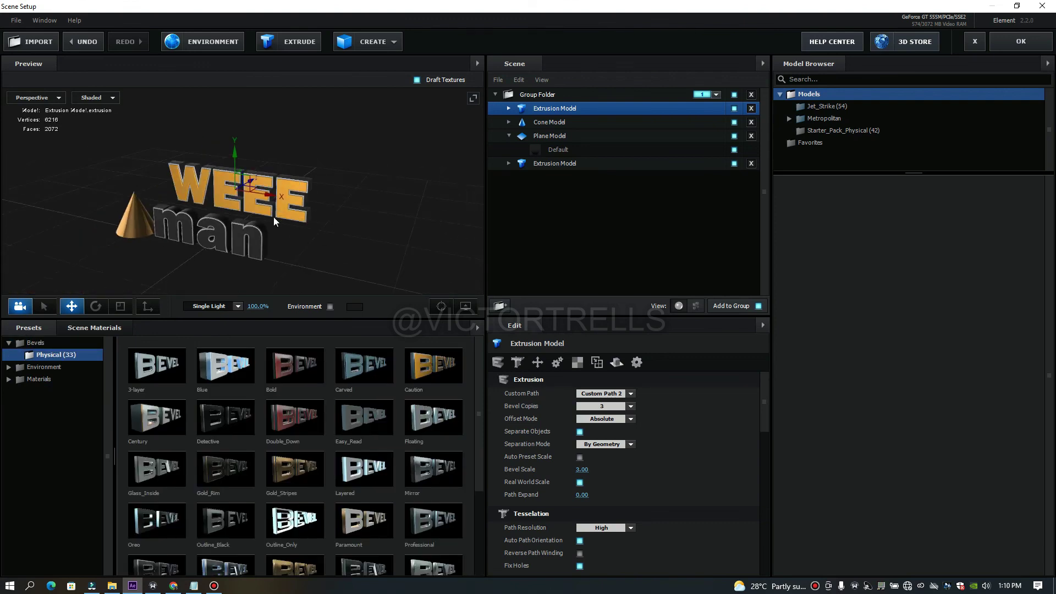
pyautogui.click(1021, 41)
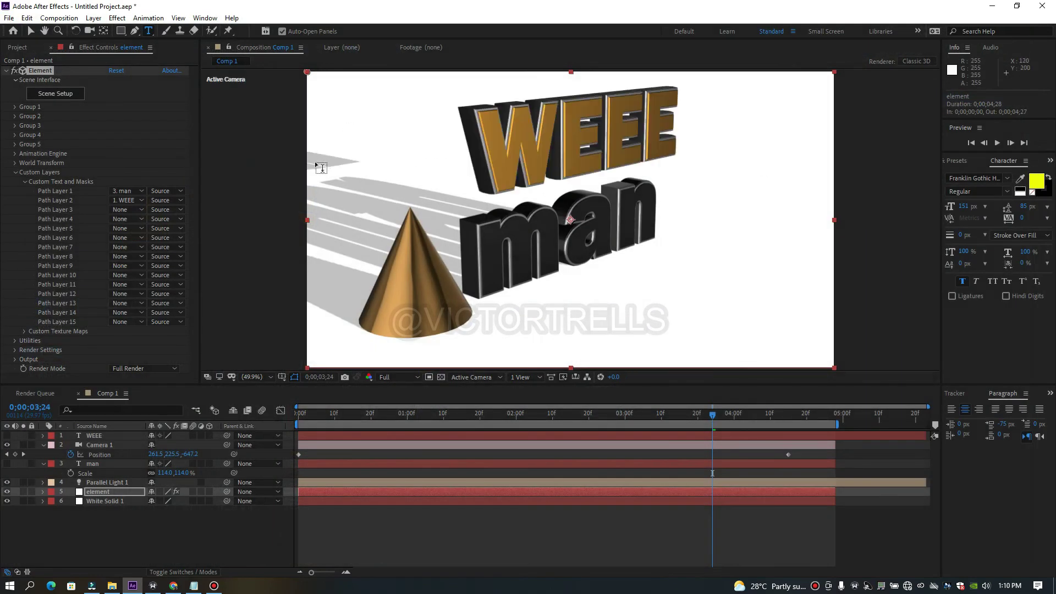
# Step: Return to the Selection tool and scrub to 0;00;04;16 to examine both extruded texts and their shadows
pyautogui.click(31, 31)
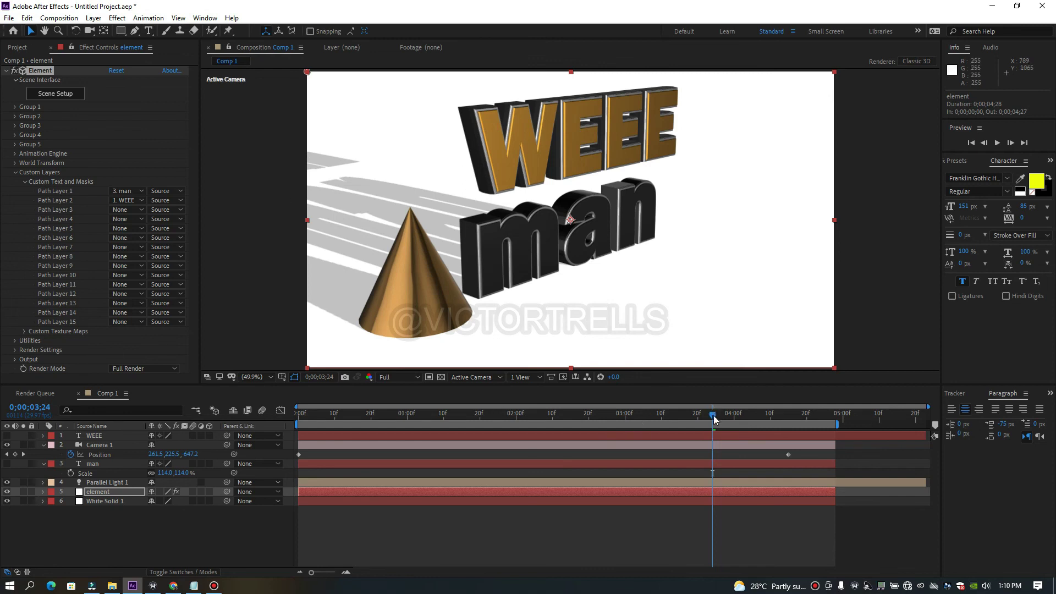
pyautogui.moveTo(746, 417); pyautogui.dragTo(777, 423)
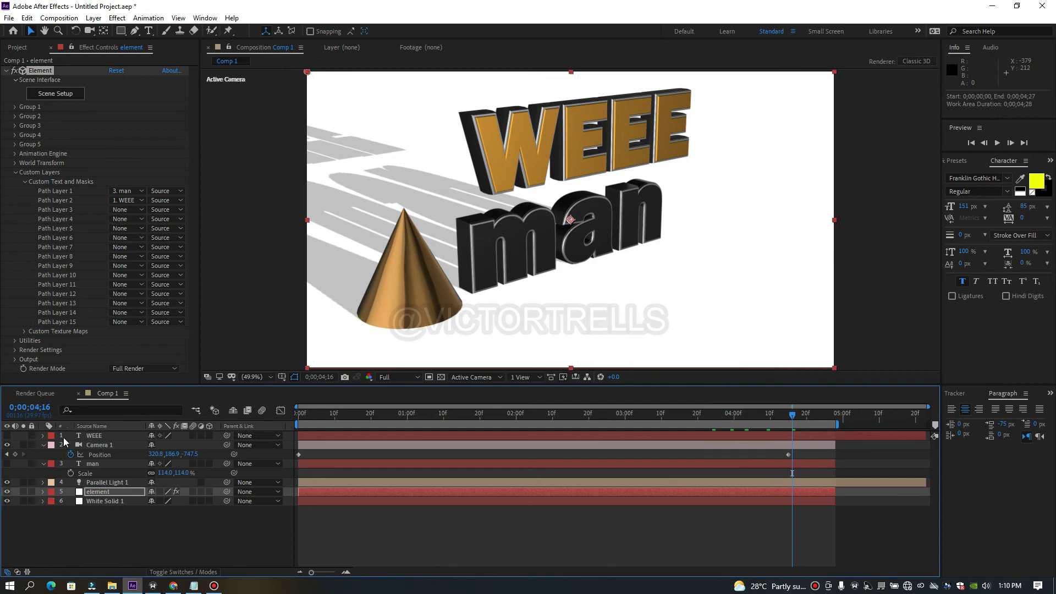
pyautogui.click(6, 436)
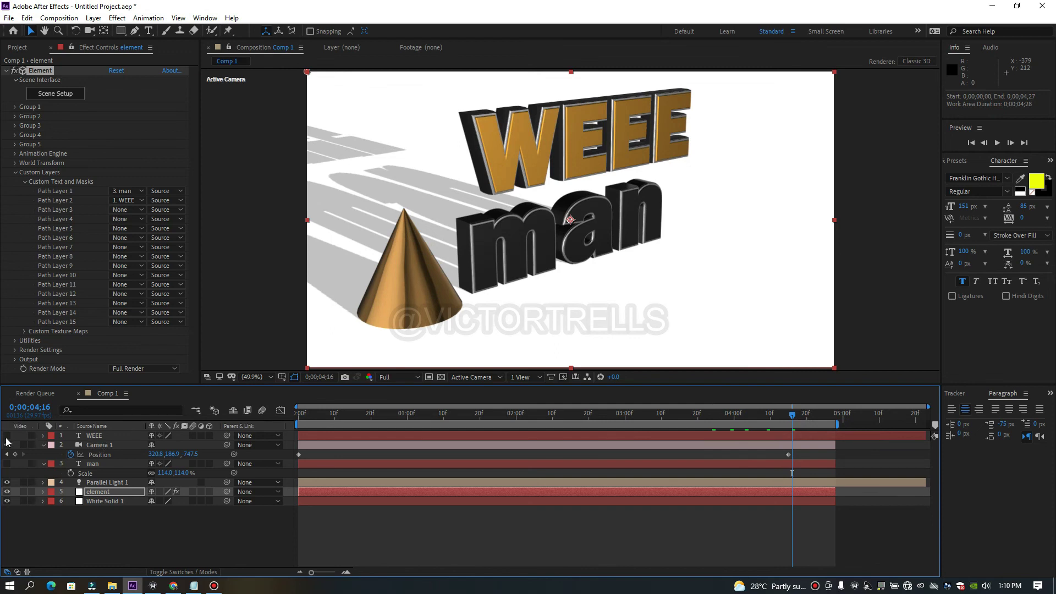
# Step: Replace the WEEE layer's text with "oooooo" and hide the flat text layer
pyautogui.doubleClick(98, 436)
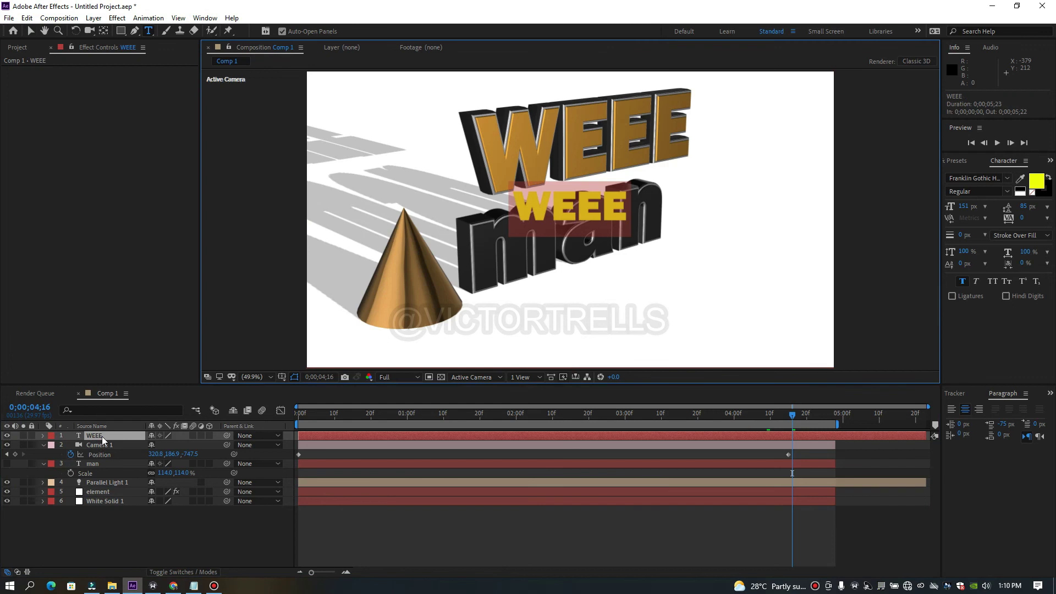
pyautogui.press('BackSpace')
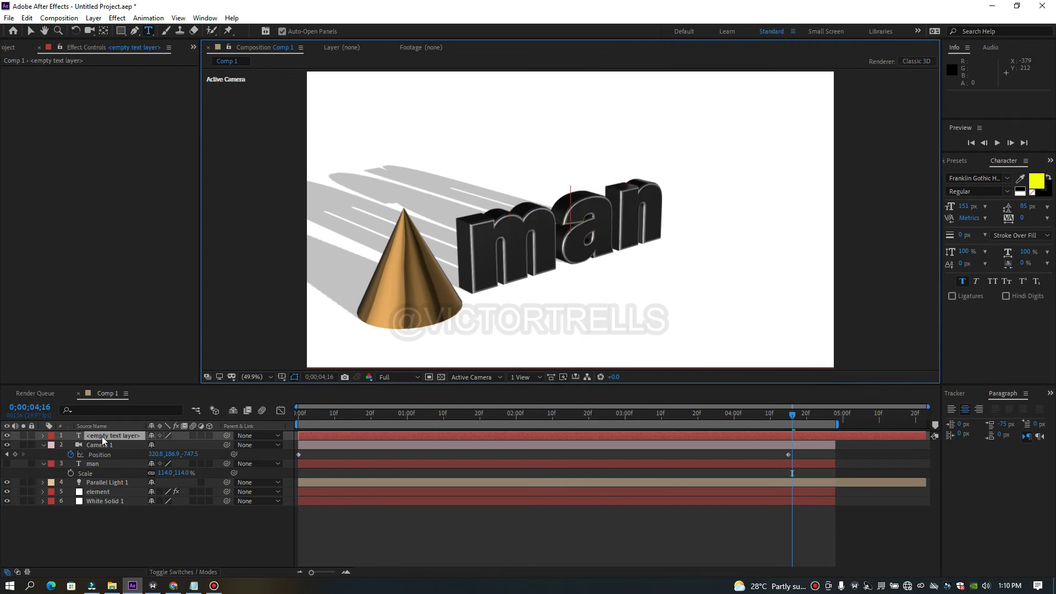
pyautogui.write('oooooo')
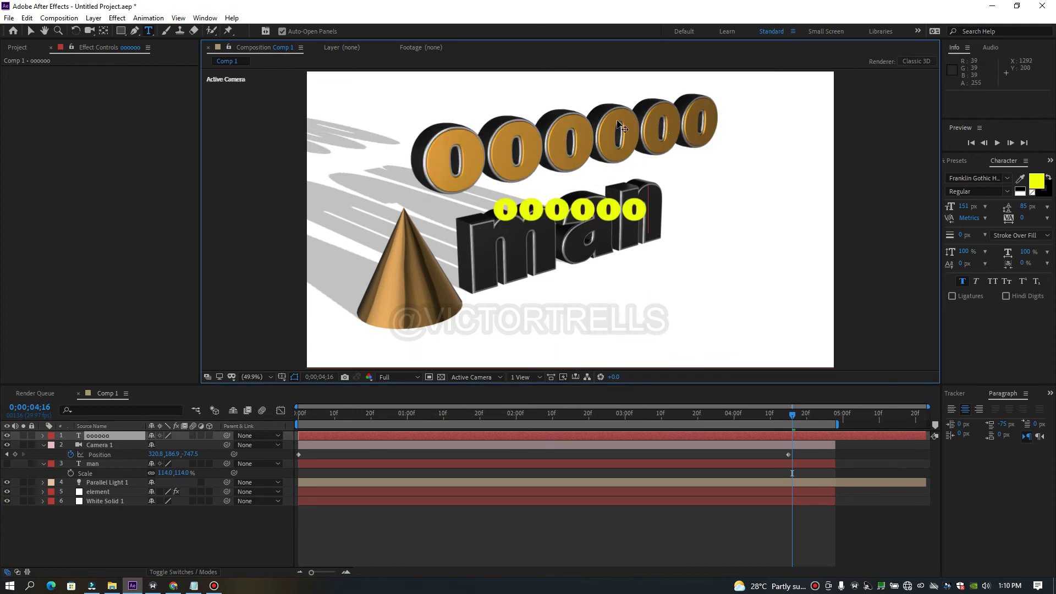
pyautogui.click(7, 436)
# Step: Replace the "man" layer's text with "IIII" and scale that text layer up to 234%
pyautogui.click(107, 465)
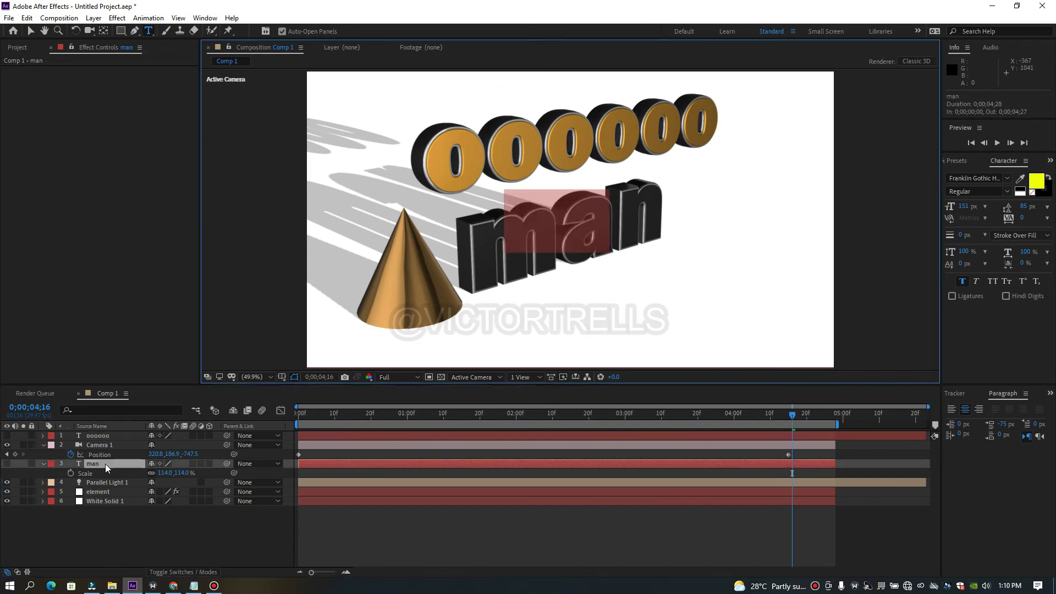
pyautogui.write('IIII')
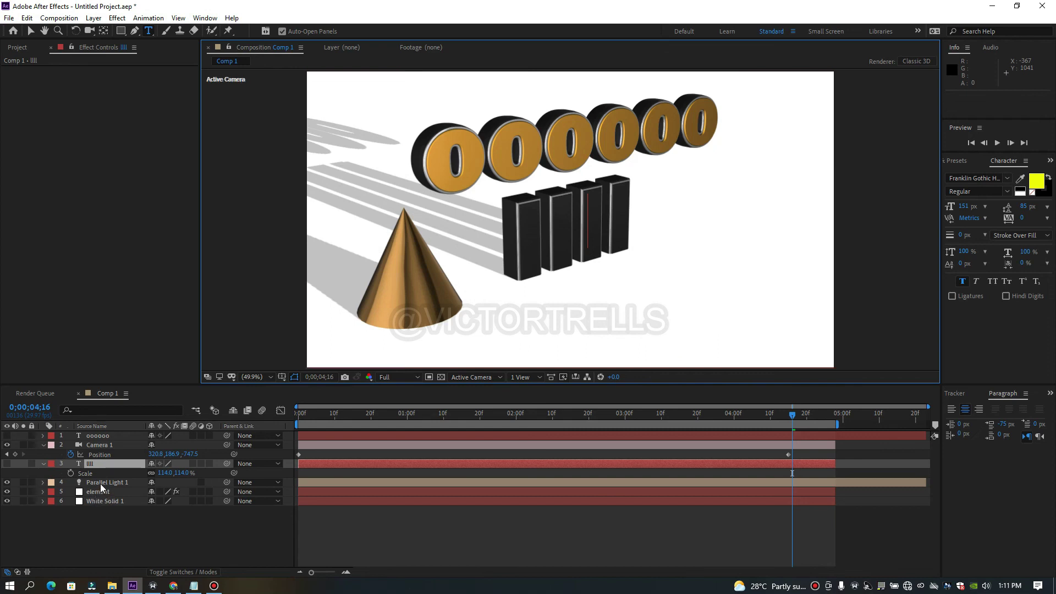
pyautogui.click(107, 483)
pyautogui.click(106, 470)
pyautogui.press('s')
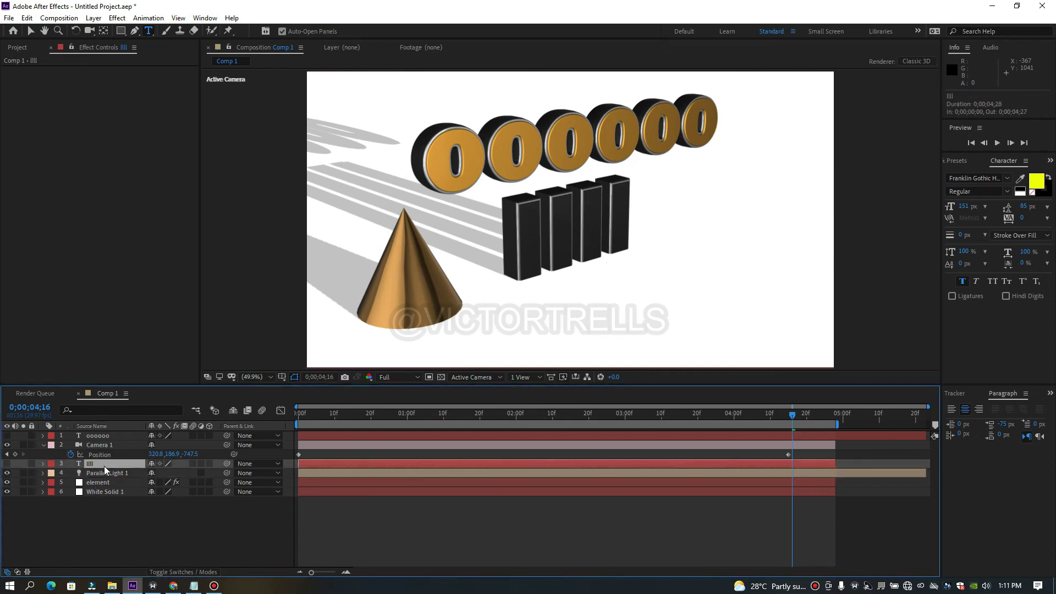
pyautogui.press('s')
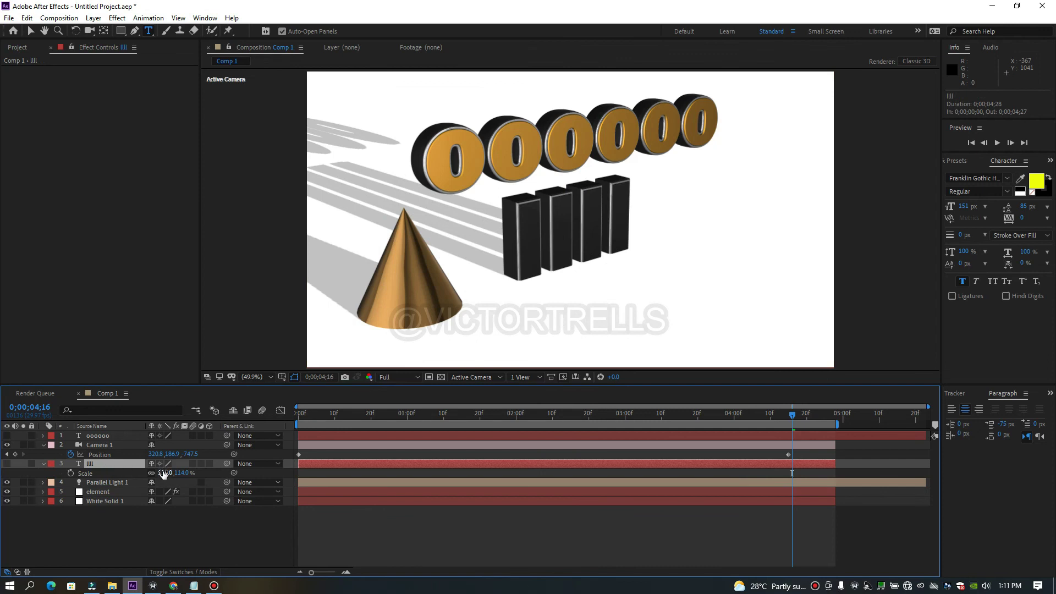
pyautogui.moveTo(163, 474); pyautogui.dragTo(233, 478)
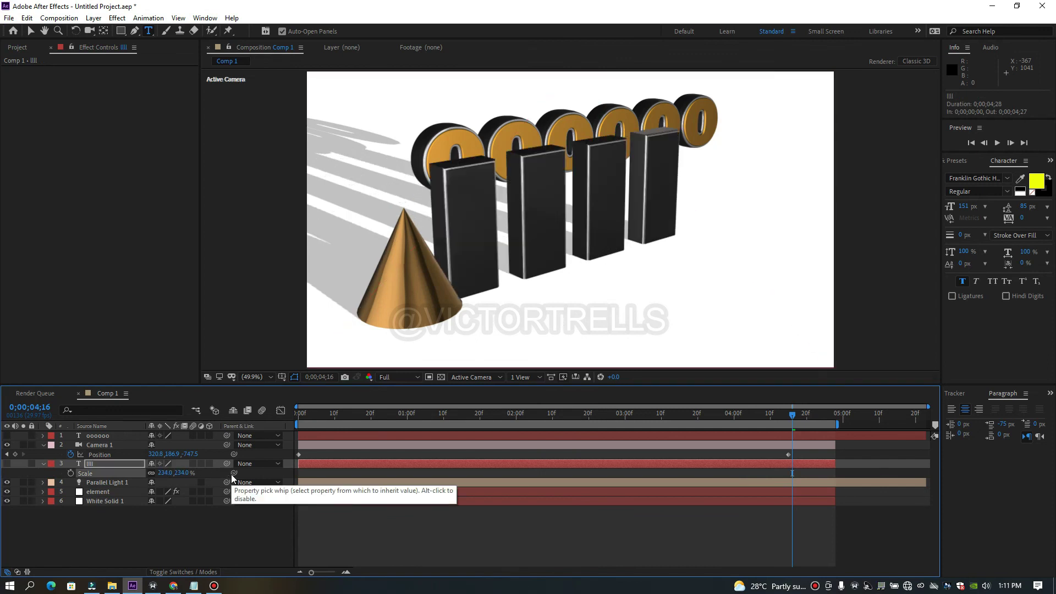